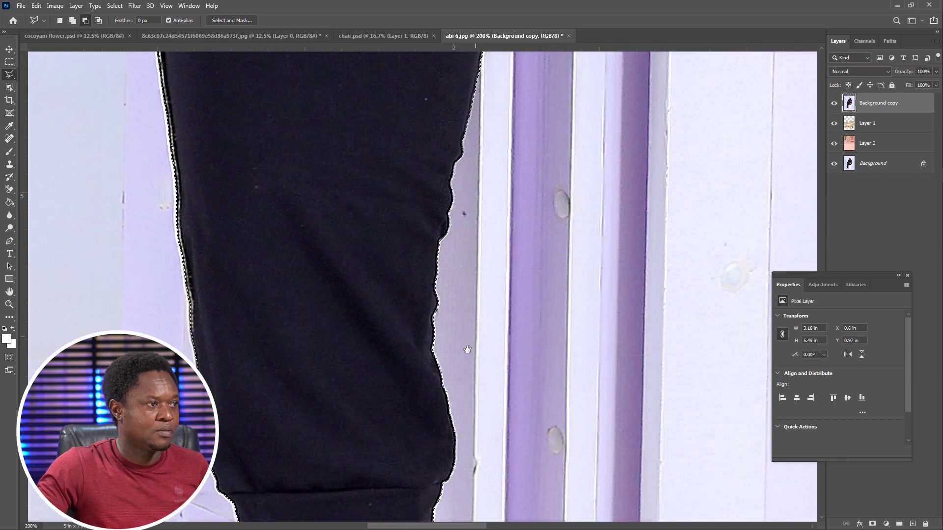
# Step: Correct the selection around the trouser cuff and ankle of the standing leg with a polygonal lasso outline
pyautogui.moveTo(433, 476); pyautogui.dragTo(460, 293)
pyautogui.click(478, 267)
pyautogui.click(463, 279)
pyautogui.click(438, 286)
pyautogui.click(415, 296)
pyautogui.click(382, 295)
pyautogui.click(380, 338)
pyautogui.click(371, 360)
pyautogui.click(408, 391)
pyautogui.click(478, 267)
# Step: Add the missing sole and toe edges of the standing shoe to the selection with the Polygonal Lasso
pyautogui.moveTo(315, 402); pyautogui.dragTo(541, 305)
pyautogui.keyDown('shift'); pyautogui.click(564, 277); pyautogui.keyUp('shift')
pyautogui.click(556, 287)
pyautogui.click(550, 290)
pyautogui.scroll(3, 529, 289)
pyautogui.click(551, 293)
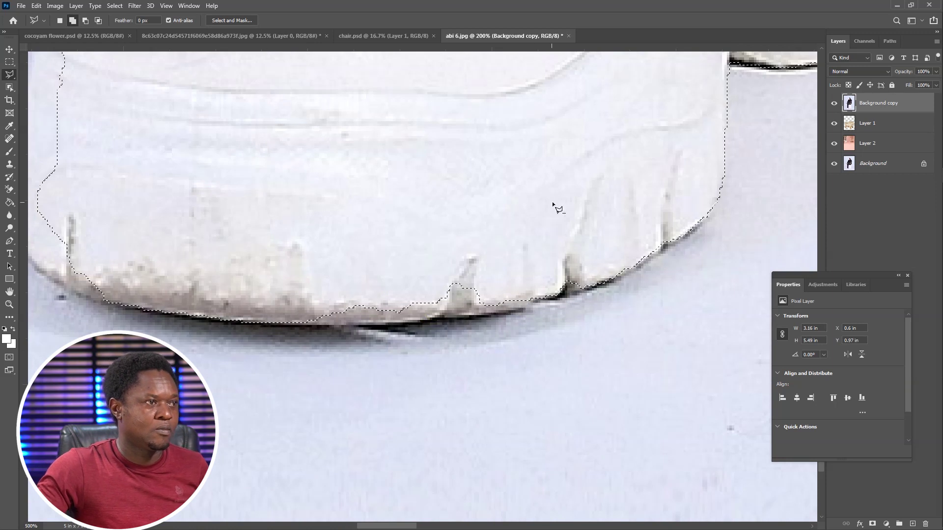
pyautogui.click(617, 260)
pyautogui.moveTo(124, 306); pyautogui.dragTo(438, 276)
pyautogui.scroll(10, 328, 165)
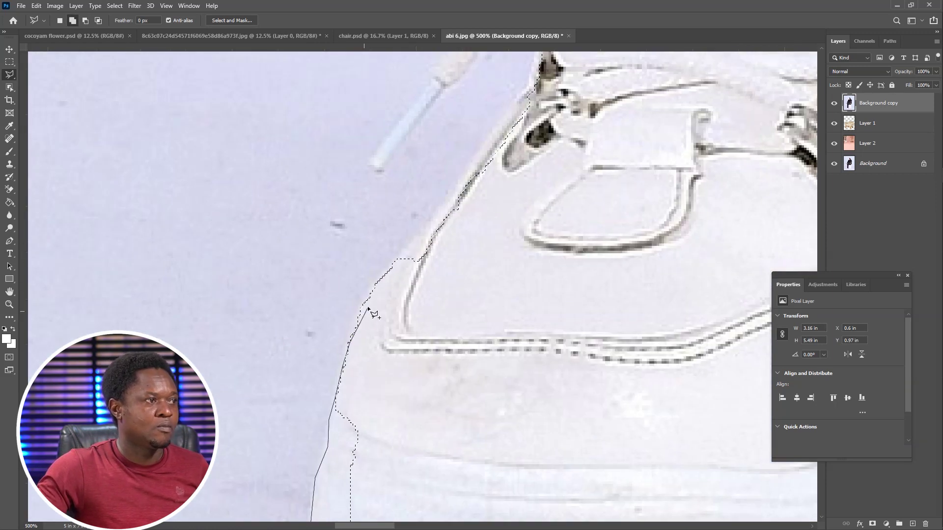
pyautogui.scroll(-3, 447, 225)
pyautogui.scroll(2, 448, 224)
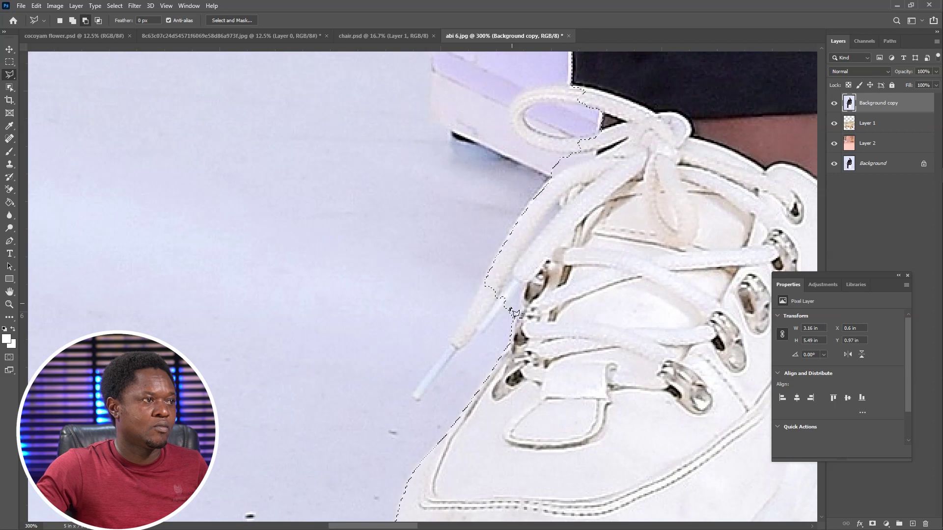
# Step: Adjust the selection to include the hanging shoelace tip and exclude the background gap between lace and shoe
pyautogui.click(422, 399)
pyautogui.click(413, 400)
pyautogui.click(450, 346)
pyautogui.click(470, 311)
pyautogui.click(476, 295)
pyautogui.doubleClick(543, 242)
pyautogui.keyDown('alt'); pyautogui.click(511, 344); pyautogui.keyUp('alt')
pyautogui.scroll(3, 470, 318)
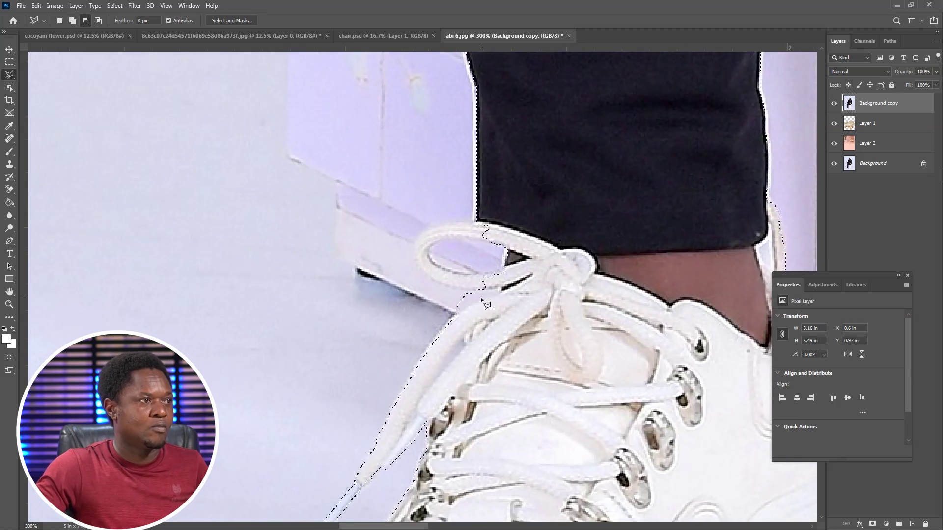
# Step: Add the shoelace bow loop beside the trouser cuff to the selection, including the small edge beneath it
pyautogui.click(500, 290)
pyautogui.keyDown('shift'); pyautogui.click(494, 288); pyautogui.keyUp('shift')
pyautogui.click(470, 289)
pyautogui.click(452, 286)
pyautogui.click(440, 282)
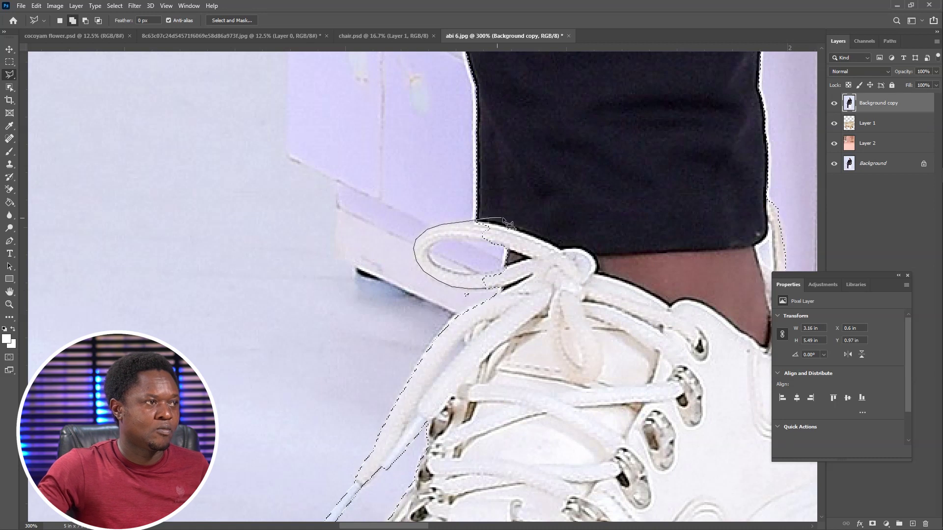
pyautogui.doubleClick(480, 298)
pyautogui.click(500, 295)
pyautogui.doubleClick(477, 296)
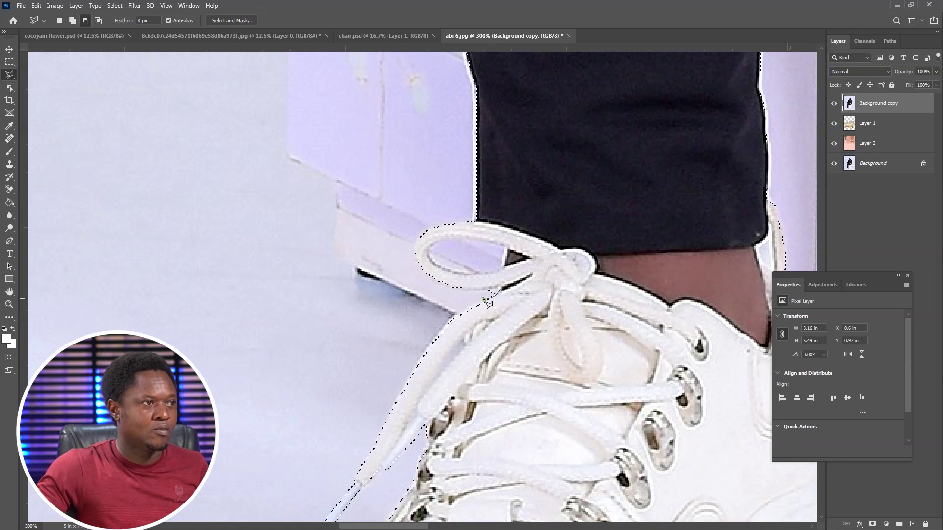
# Step: Subtract the background area inside the shoelace bow loop from the selection
pyautogui.keyDown('alt'); pyautogui.click(502, 245); pyautogui.keyUp('alt')
pyautogui.click(451, 240)
pyautogui.click(437, 244)
pyautogui.click(431, 252)
pyautogui.click(432, 261)
pyautogui.click(443, 269)
pyautogui.click(462, 272)
pyautogui.click(487, 273)
pyautogui.click(504, 266)
pyautogui.click(502, 247)
# Step: Add the heel and arch edges of the raised shoe below the ankle to the selection
pyautogui.scroll(15, 493, 265)
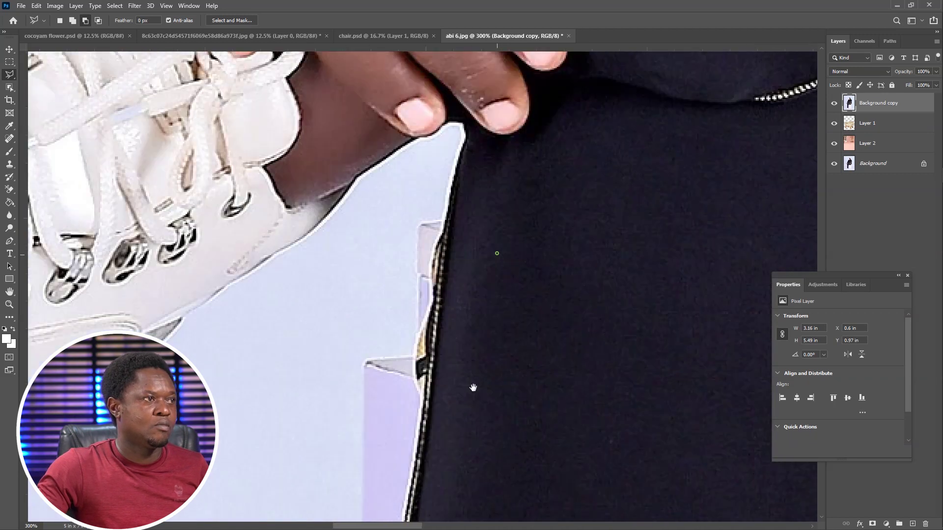
pyautogui.click(425, 316)
pyautogui.doubleClick(412, 328)
pyautogui.moveTo(374, 385); pyautogui.dragTo(537, 308)
pyautogui.keyDown('shift'); pyautogui.click(464, 329); pyautogui.keyUp('shift')
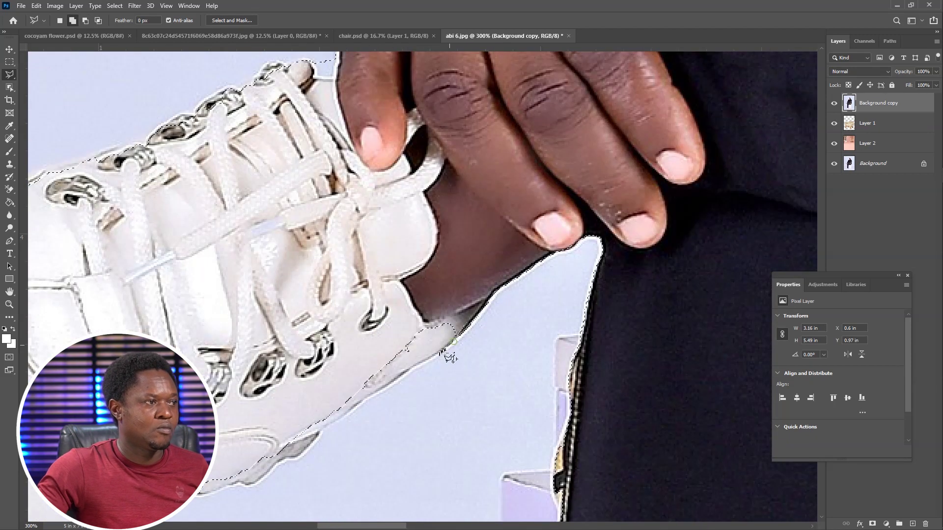
pyautogui.click(400, 375)
pyautogui.moveTo(370, 392); pyautogui.dragTo(539, 296)
pyautogui.click(538, 298)
pyautogui.click(487, 335)
pyautogui.hscroll(-5, 488, 339)
pyautogui.scroll(-2, 488, 339)
pyautogui.click(560, 320)
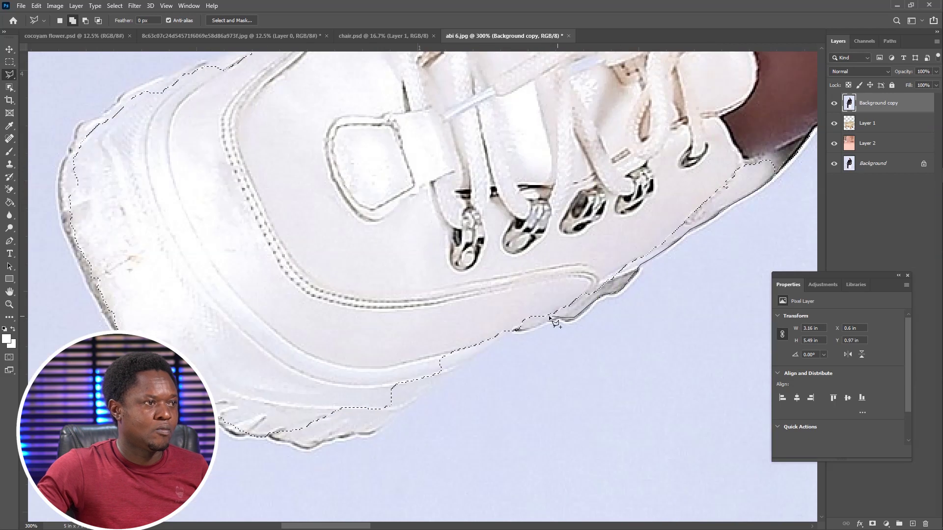
pyautogui.doubleClick(769, 119)
# Step: Add the lower sole edge of the raised shoe, from the arch around towards the toe, to the selection
pyautogui.moveTo(511, 326); pyautogui.dragTo(706, 253)
pyautogui.click(705, 253)
pyautogui.click(689, 269)
pyautogui.click(644, 300)
pyautogui.click(630, 308)
pyautogui.click(617, 319)
pyautogui.click(609, 329)
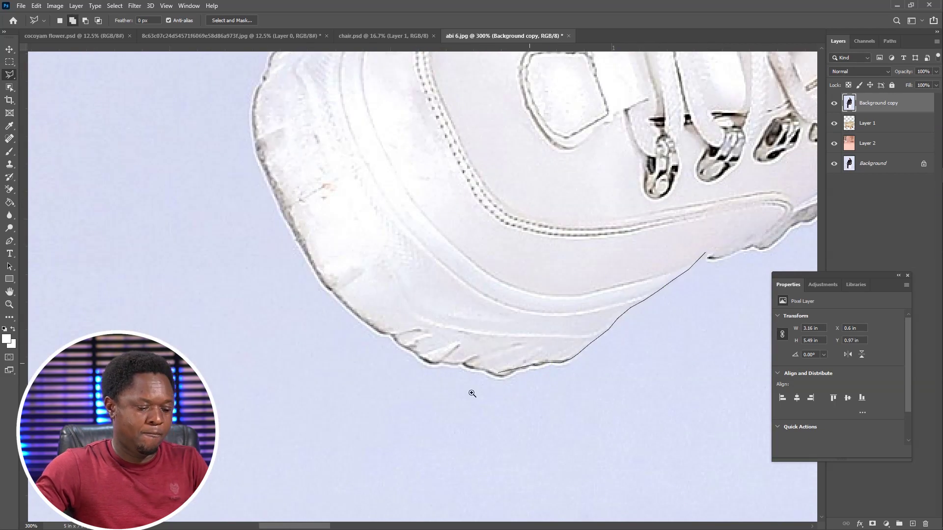
pyautogui.scroll(2, 524, 366)
pyautogui.scroll(2, 586, 349)
pyautogui.click(462, 284)
pyautogui.click(446, 271)
pyautogui.click(419, 247)
pyautogui.click(394, 221)
pyautogui.doubleClick(583, 250)
# Step: Trace the outer toe edge of the raised shoe as an addition to the selection
pyautogui.moveTo(583, 249); pyautogui.dragTo(743, 425)
pyautogui.click(553, 372)
pyautogui.scroll(3, 451, 215)
pyautogui.hscroll(-2, 451, 215)
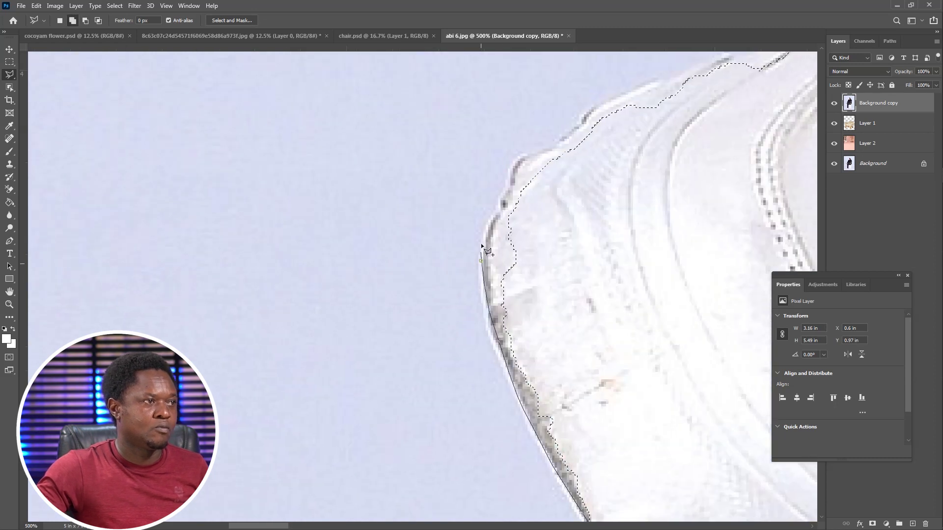
pyautogui.click(548, 148)
pyautogui.click(562, 140)
pyautogui.click(570, 134)
pyautogui.moveTo(585, 120); pyautogui.dragTo(418, 280)
pyautogui.moveTo(638, 197)
pyautogui.mouseDown()
pyautogui.moveTo(496, 204)
pyautogui.moveTo(484, 251)
pyautogui.mouseUp()
# Step: Add the raised shoe's edge along the eyelets up to the hand and subtract the background patch beside the finger
pyautogui.moveTo(587, 182); pyautogui.dragTo(415, 271)
pyautogui.click(428, 258)
pyautogui.click(449, 253)
pyautogui.click(463, 255)
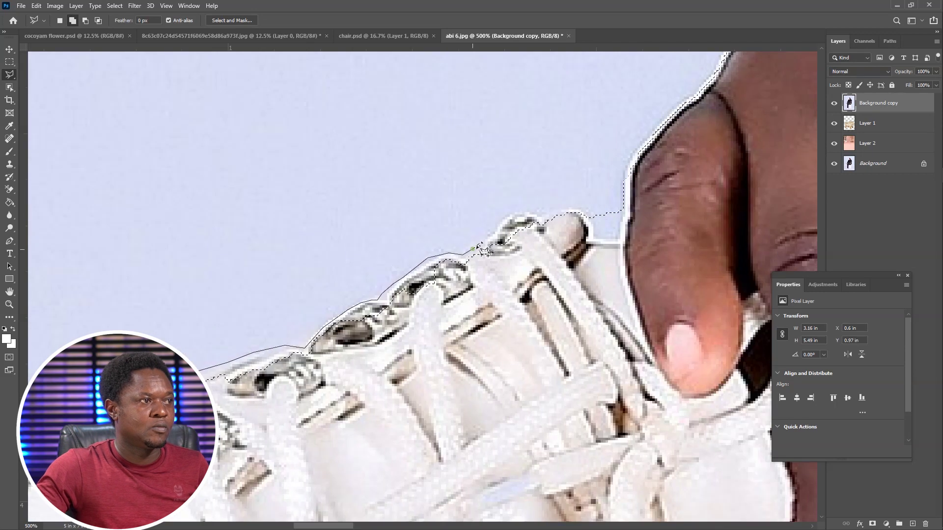
pyautogui.click(588, 217)
pyautogui.click(592, 243)
pyautogui.moveTo(538, 362)
pyautogui.mouseDown()
pyautogui.moveTo(579, 316)
pyautogui.moveTo(552, 333)
pyautogui.mouseUp()
pyautogui.keyDown('alt'); pyautogui.click(634, 203); pyautogui.keyUp('alt')
pyautogui.click(602, 196)
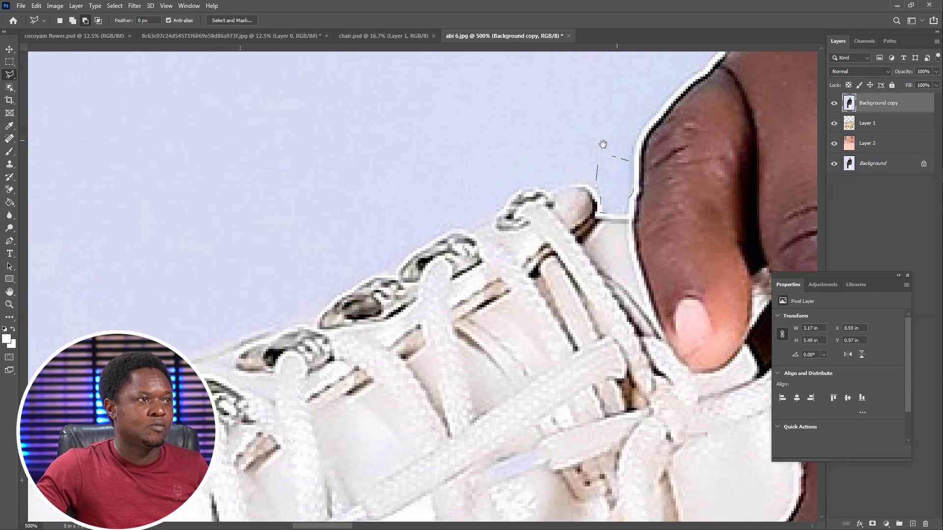
# Step: Add the missing edges of the cuff and lower sleeve above the hand on the shoe to the selection
pyautogui.moveTo(534, 229); pyautogui.dragTo(414, 391)
pyautogui.moveTo(436, 221); pyautogui.dragTo(344, 412)
pyautogui.moveTo(410, 201); pyautogui.dragTo(355, 348)
pyautogui.keyDown('shift'); pyautogui.click(392, 181); pyautogui.keyUp('shift')
pyautogui.click(378, 201)
pyautogui.click(374, 222)
pyautogui.click(372, 282)
pyautogui.click(366, 303)
pyautogui.doubleClick(402, 318)
pyautogui.moveTo(463, 152); pyautogui.dragTo(392, 294)
pyautogui.click(311, 339)
pyautogui.doubleClick(423, 276)
# Step: Add the missing edge pieces of the gold-patterned trim on the middle of the sleeve to the selection
pyautogui.moveTo(453, 226); pyautogui.dragTo(356, 407)
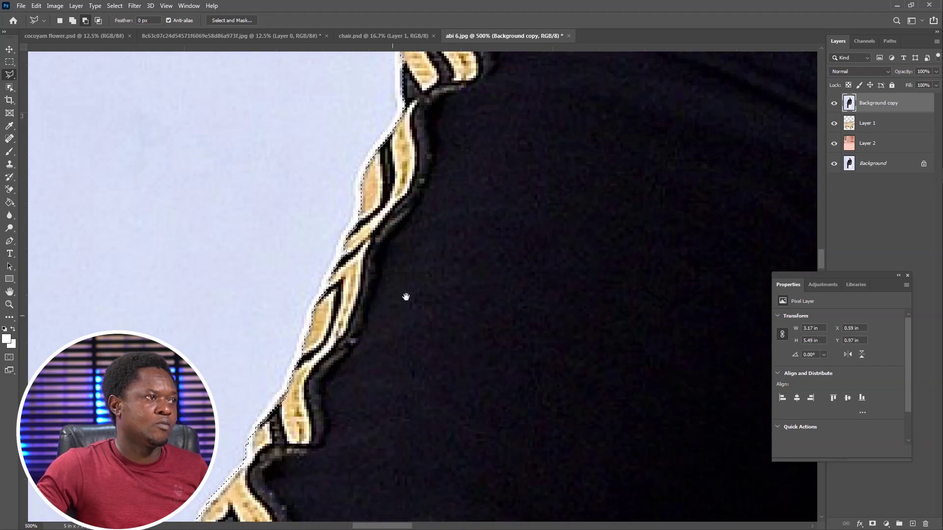
pyautogui.moveTo(412, 143); pyautogui.dragTo(279, 468)
pyautogui.keyDown('shift'); pyautogui.click(349, 260); pyautogui.keyUp('shift')
pyautogui.click(325, 288)
pyautogui.doubleClick(391, 334)
pyautogui.moveTo(516, 110)
pyautogui.mouseDown()
pyautogui.moveTo(375, 303)
pyautogui.moveTo(285, 354)
pyautogui.moveTo(294, 382)
pyautogui.mouseUp()
pyautogui.doubleClick(290, 339)
# Step: Include the gold-patterned trim edge on the upper sleeve below the shoulder in the selection
pyautogui.moveTo(366, 157); pyautogui.dragTo(311, 352)
pyautogui.moveTo(408, 78); pyautogui.dragTo(355, 271)
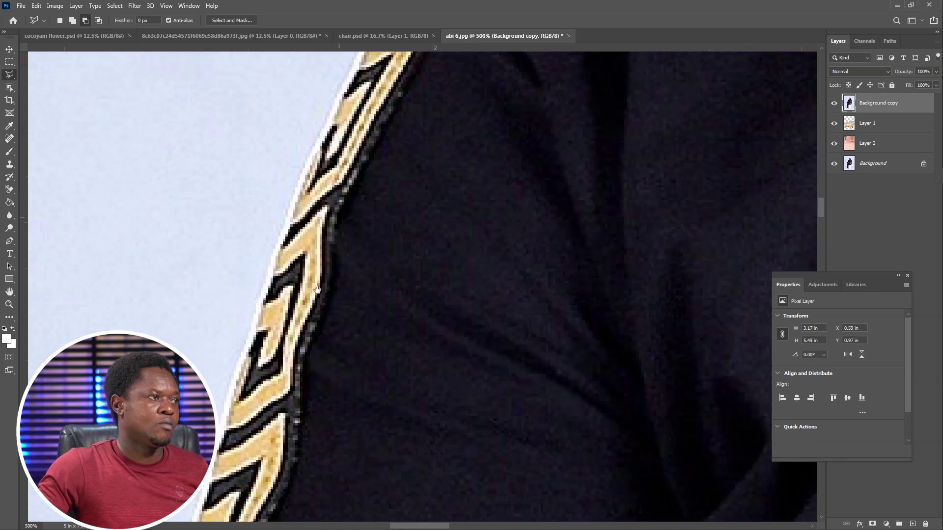
pyautogui.moveTo(392, 108); pyautogui.dragTo(338, 305)
pyautogui.click(349, 154)
pyautogui.click(328, 190)
pyautogui.doubleClick(334, 363)
# Step: Add the hoop earring beside the jaw to the selection by tracing loosely around its outer edge
pyautogui.moveTo(434, 123); pyautogui.dragTo(317, 308)
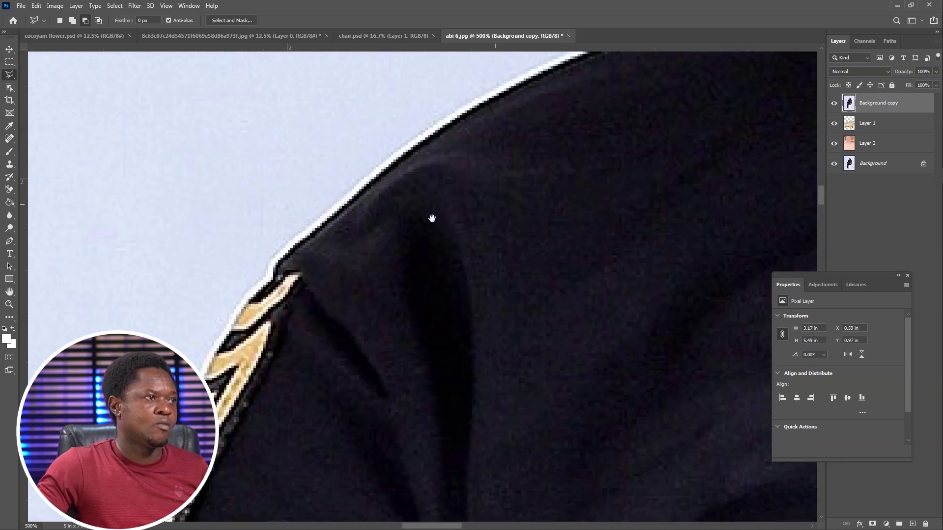
pyautogui.moveTo(604, 128); pyautogui.dragTo(295, 348)
pyautogui.moveTo(658, 161); pyautogui.dragTo(337, 378)
pyautogui.click(391, 290)
pyautogui.doubleClick(380, 328)
pyautogui.click(386, 329)
pyautogui.click(363, 325)
pyautogui.click(311, 276)
pyautogui.click(296, 253)
pyautogui.click(288, 173)
pyautogui.click(293, 157)
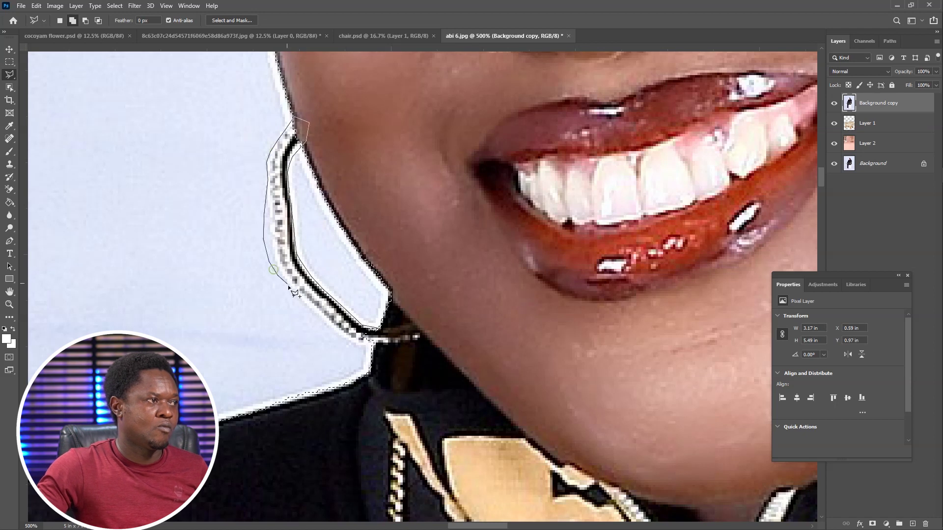
pyautogui.doubleClick(393, 346)
# Step: Extend the selection with a loose outline around the hair, from beside the eye over the head and down past the braids
pyautogui.moveTo(334, 69); pyautogui.dragTo(387, 286)
pyautogui.click(320, 351)
pyautogui.click(269, 313)
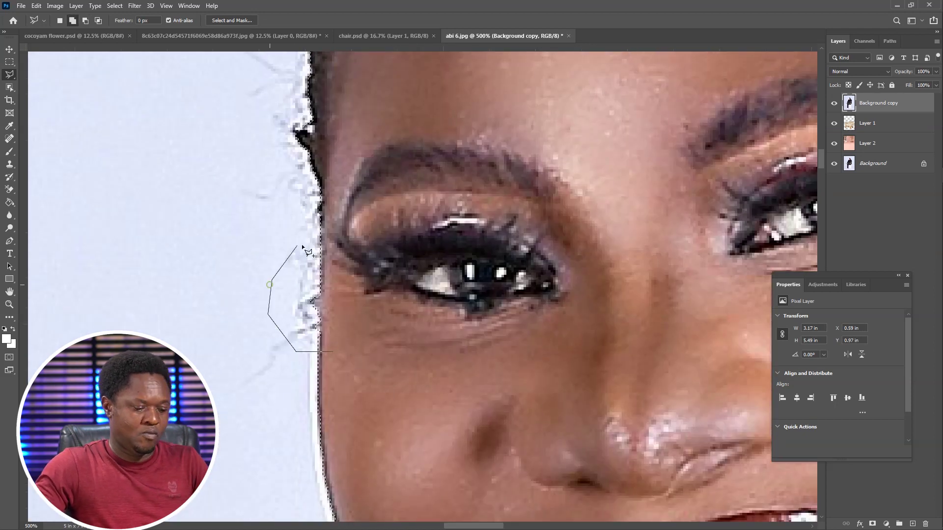
pyautogui.hotkey('ctrl', '-')
pyautogui.hotkey('ctrl', '-')
pyautogui.hotkey('ctrl', '-')
pyautogui.click(274, 168)
pyautogui.click(348, 100)
pyautogui.moveTo(495, 68); pyautogui.dragTo(363, 108)
pyautogui.click(616, 328)
pyautogui.moveTo(674, 396); pyautogui.dragTo(540, 195)
pyautogui.click(583, 379)
pyautogui.moveTo(598, 396); pyautogui.dragTo(436, 164)
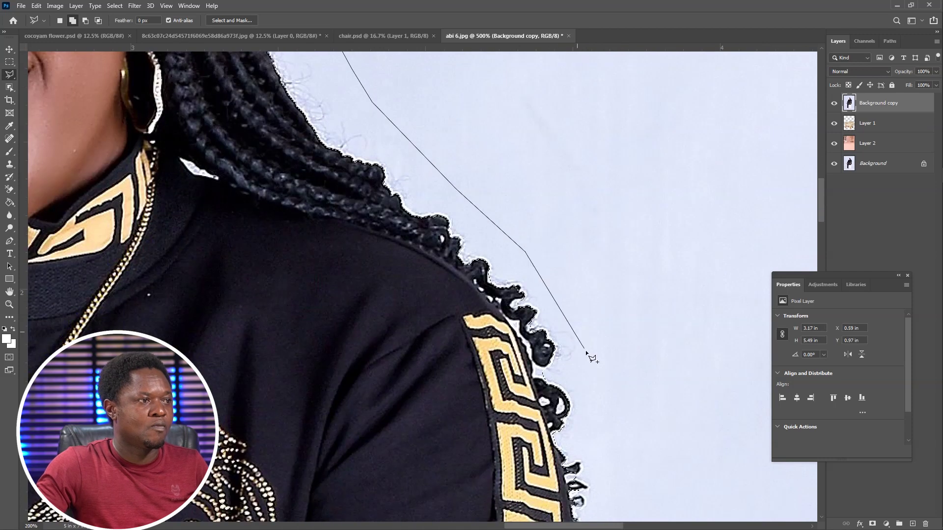
pyautogui.moveTo(594, 420); pyautogui.dragTo(515, 235)
pyautogui.click(508, 344)
pyautogui.doubleClick(256, 227)
# Step: Check the selection edge along the patterned sleeve, elbow and hip, and display the whole image
pyautogui.moveTo(494, 364); pyautogui.dragTo(369, 159)
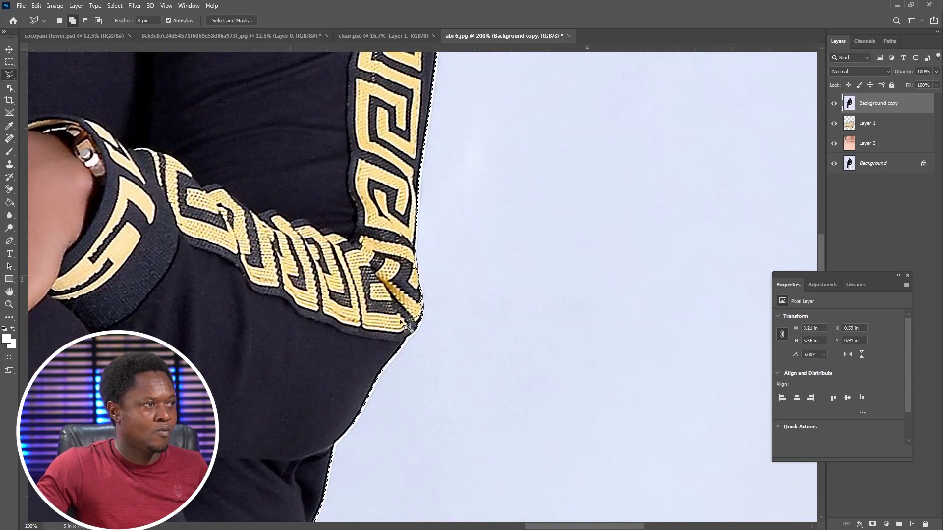
pyautogui.doubleClick(416, 251)
pyautogui.moveTo(361, 451); pyautogui.dragTo(377, 208)
pyautogui.moveTo(390, 442); pyautogui.dragTo(403, 231)
pyautogui.moveTo(246, 339); pyautogui.dragTo(535, 223)
pyautogui.hotkey('ctrl', '0')
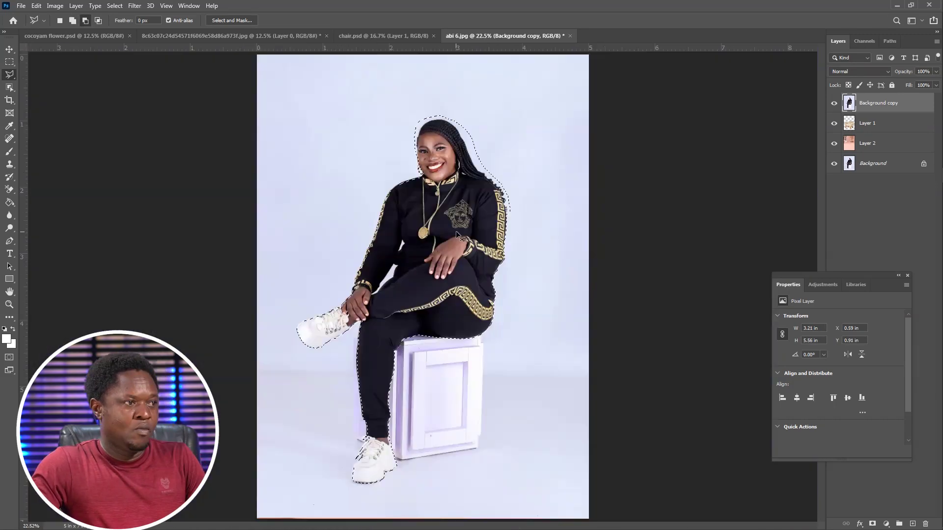
# Step: Subtract the small triangular background gap between the upper arm and the waist from the selection with the Polygonal Lasso
pyautogui.hotkey('ctrl', '+')
pyautogui.hotkey('ctrl', '+')
pyautogui.hotkey('ctrl', '+')
pyautogui.hotkey('ctrl', '-')
pyautogui.hotkey('ctrl', '-')
pyautogui.hotkey('ctrl', '+')
pyautogui.hotkey('ctrl', '+')
pyautogui.hotkey('ctrl', '+')
pyautogui.hotkey('ctrl', '+')
pyautogui.hotkey('ctrl', '+')
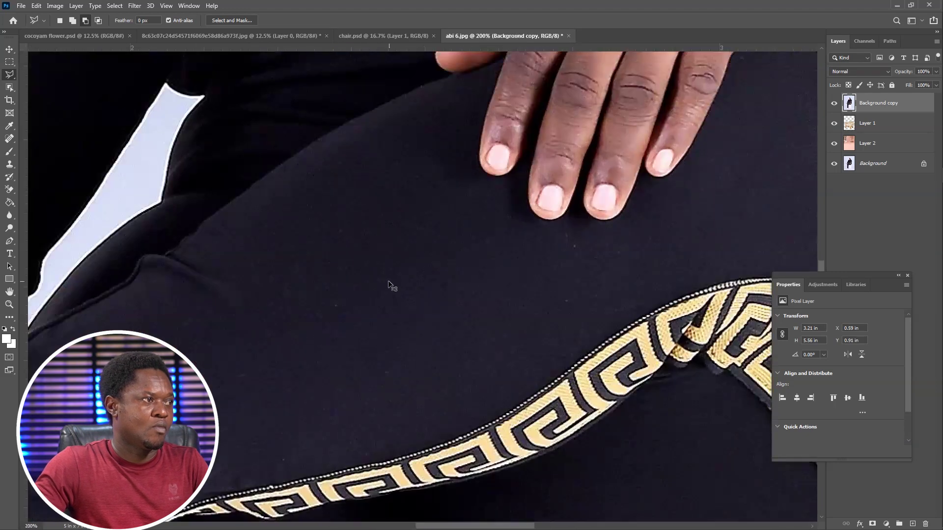
pyautogui.hotkey('ctrl', '+')
pyautogui.hotkey('ctrl', '+')
pyautogui.moveTo(374, 158); pyautogui.dragTo(463, 490)
pyautogui.click(394, 223)
pyautogui.click(403, 232)
pyautogui.click(406, 242)
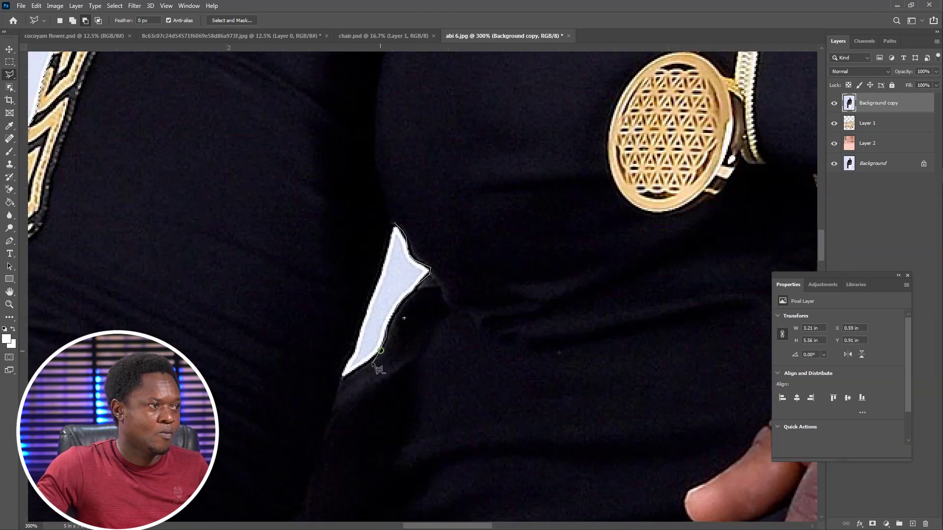
# Step: Subtract the longer background gap between the forearm and thigh from the selection by tracing its edge down to the wrist
pyautogui.moveTo(386, 379); pyautogui.dragTo(427, 189)
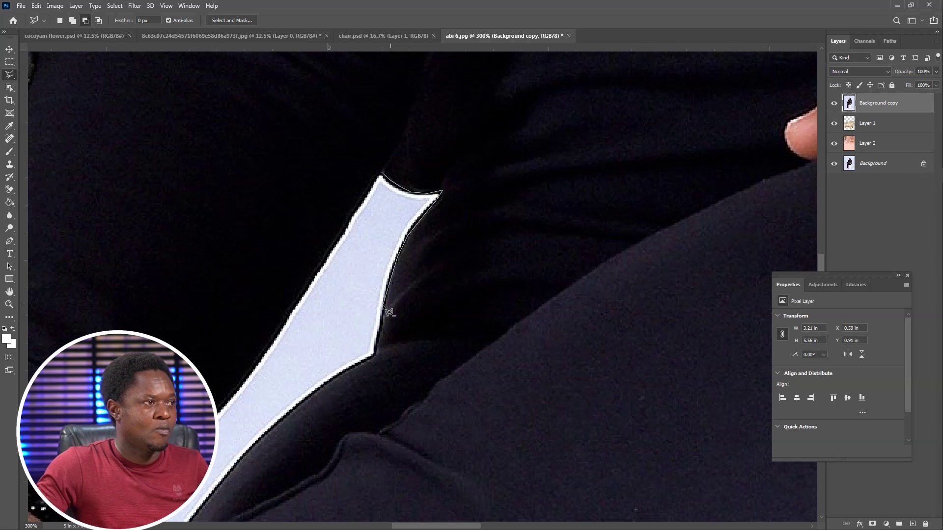
pyautogui.scroll(-5, 430, 274)
pyautogui.hscroll(-5, 430, 274)
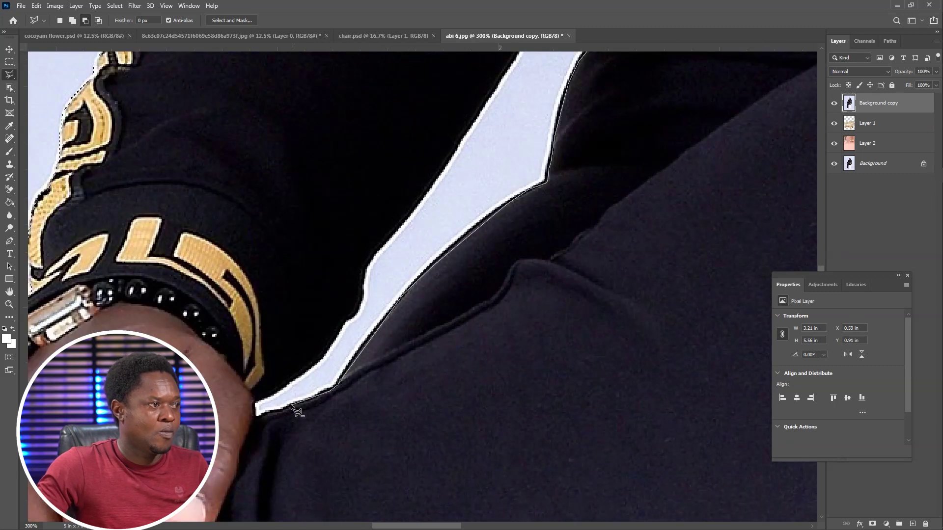
pyautogui.scroll(5, 366, 280)
pyautogui.hscroll(4, 366, 280)
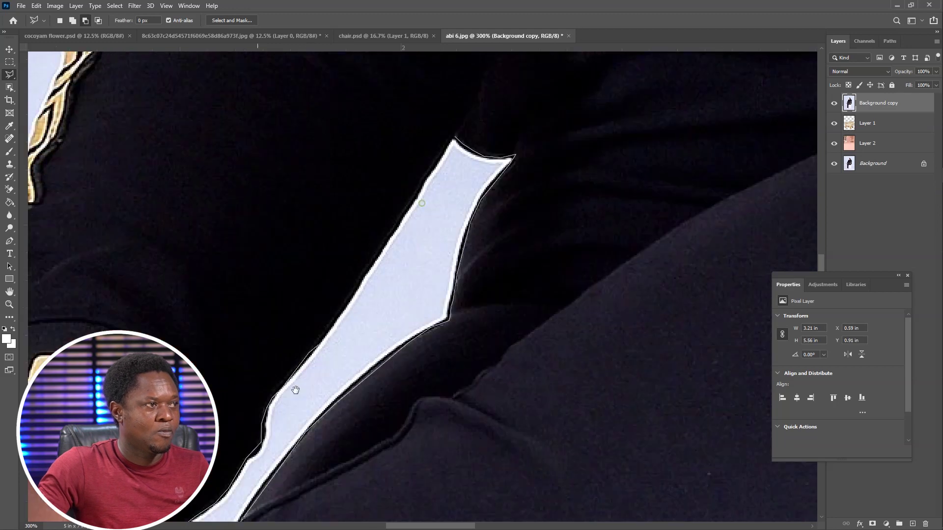
pyautogui.click(427, 185)
pyautogui.hotkey('ctrl', '-')
pyautogui.hotkey('ctrl', '-')
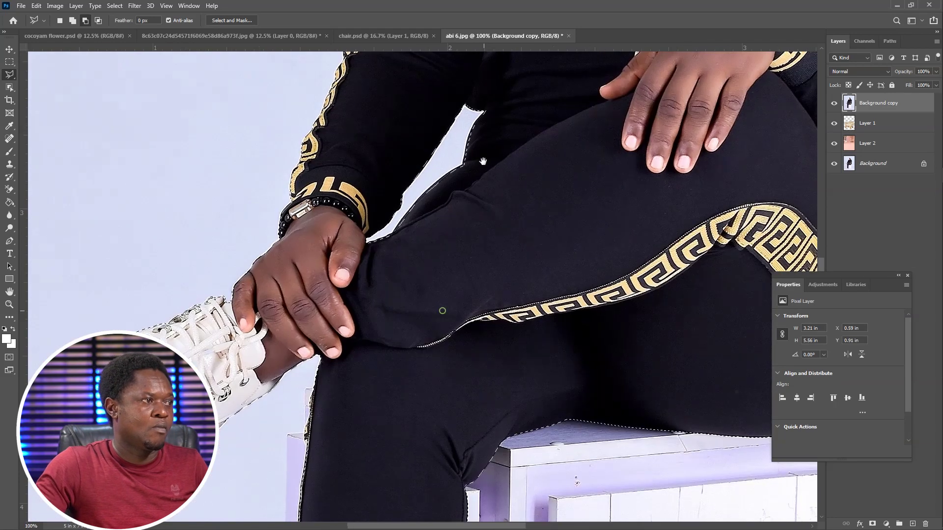
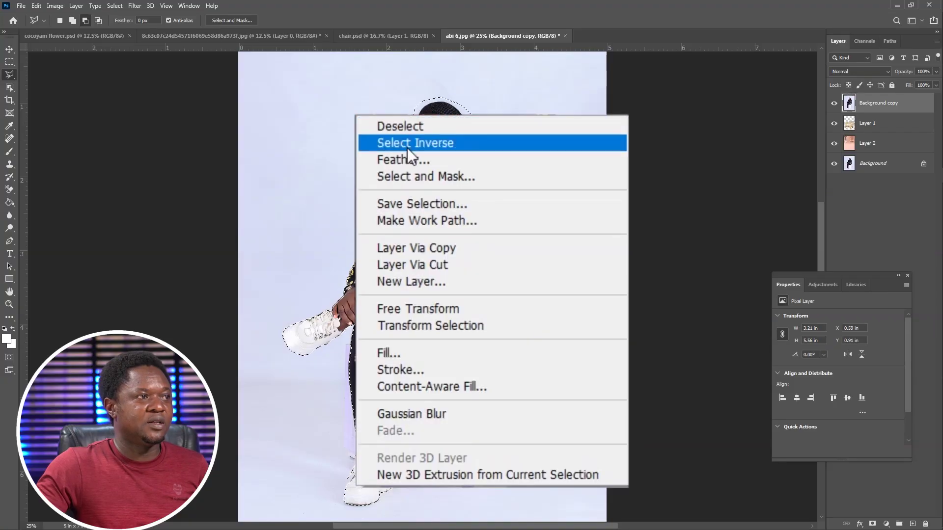
# Step: Delete the studio background around the woman by inverting the selection and feathering it by 2 pixels
pyautogui.click(420, 146)
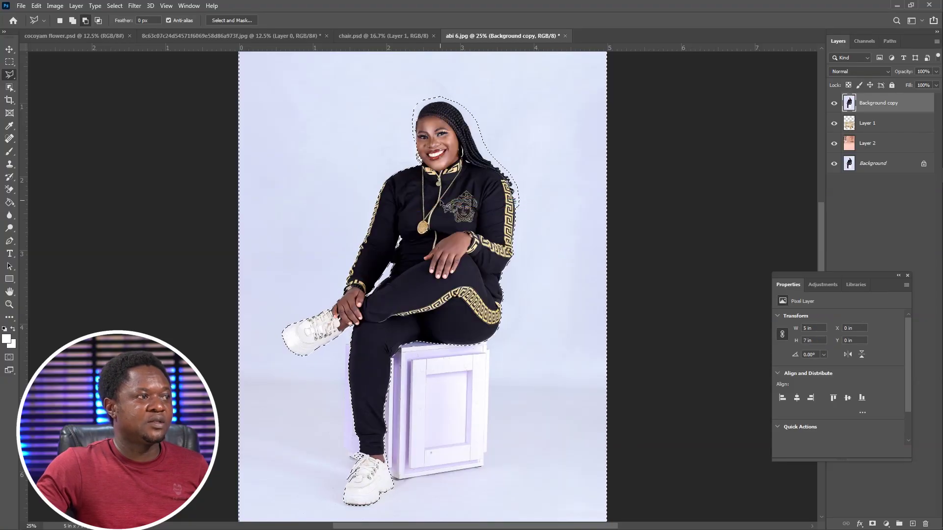
pyautogui.rightClick(424, 191)
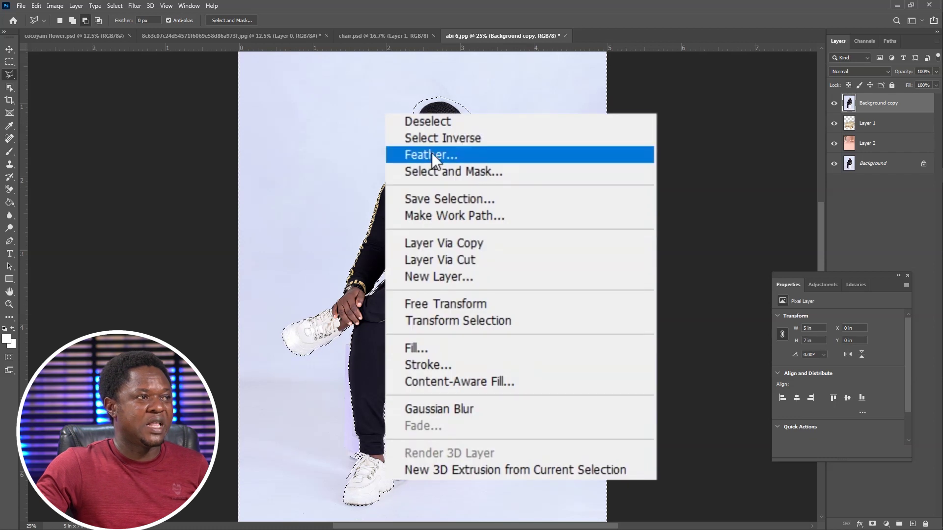
pyautogui.click(451, 210)
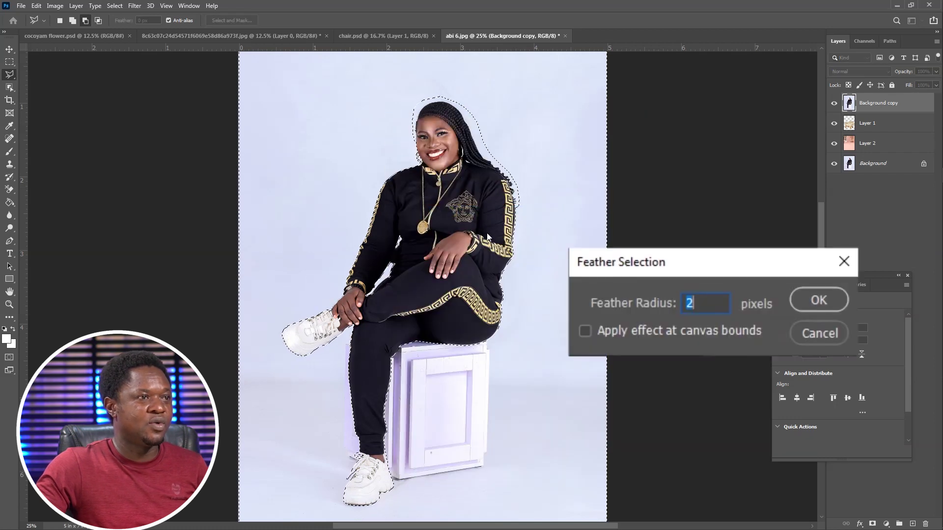
pyautogui.press('Return')
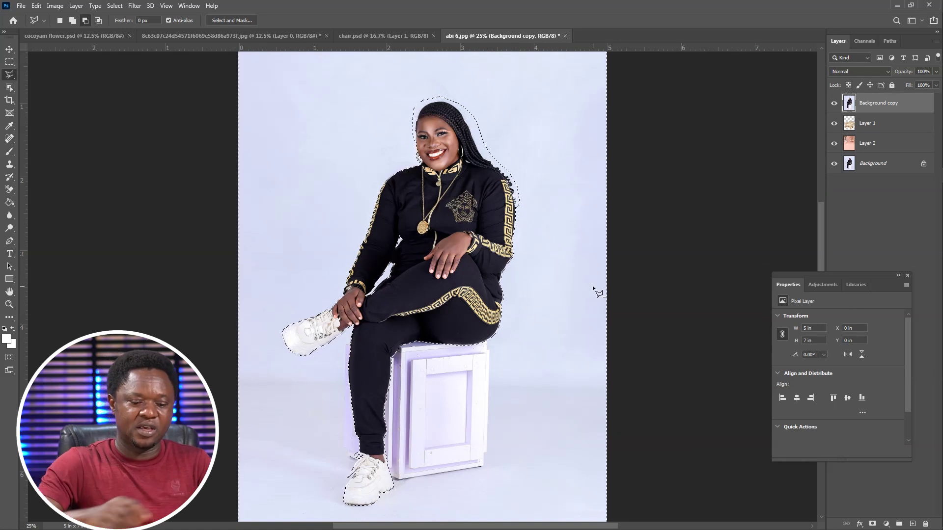
pyautogui.press('Delete')
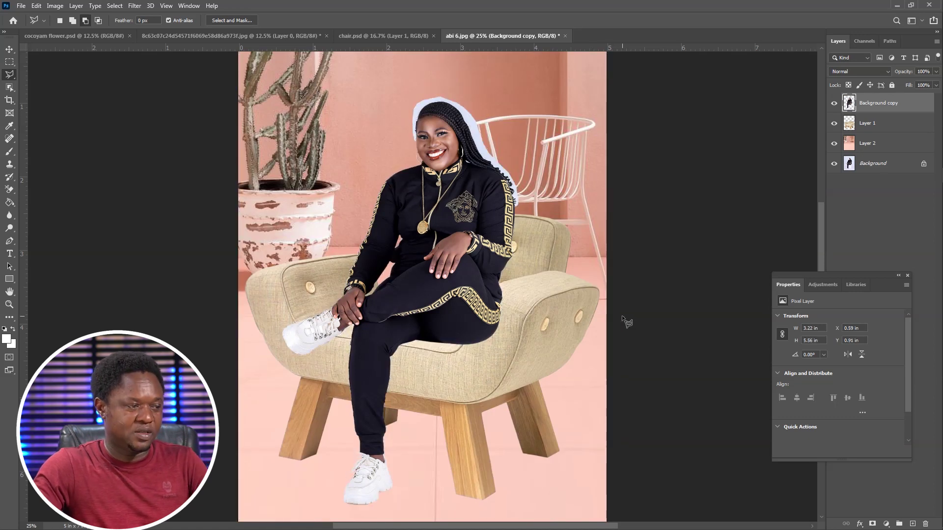
# Step: Start a Polygonal Lasso outline outside the curl tips and trace up the patterned sleeve edge to the shoulder
pyautogui.hotkey('ctrl', '+')
pyautogui.hotkey('ctrl', '+')
pyautogui.hotkey('ctrl', '+')
pyautogui.hotkey('ctrl', '+')
pyautogui.moveTo(555, 351); pyautogui.dragTo(520, 437)
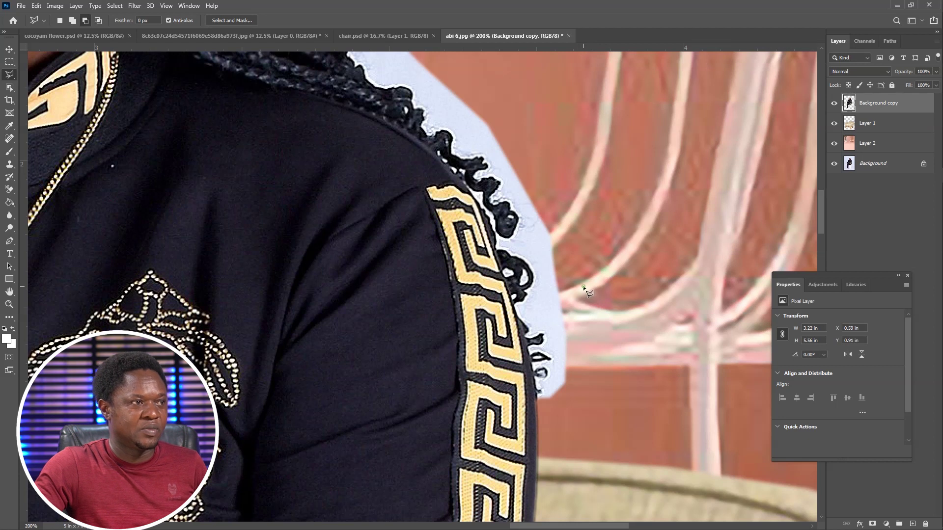
pyautogui.click(525, 340)
pyautogui.click(511, 299)
pyautogui.click(500, 262)
pyautogui.click(493, 236)
pyautogui.click(474, 195)
pyautogui.click(435, 158)
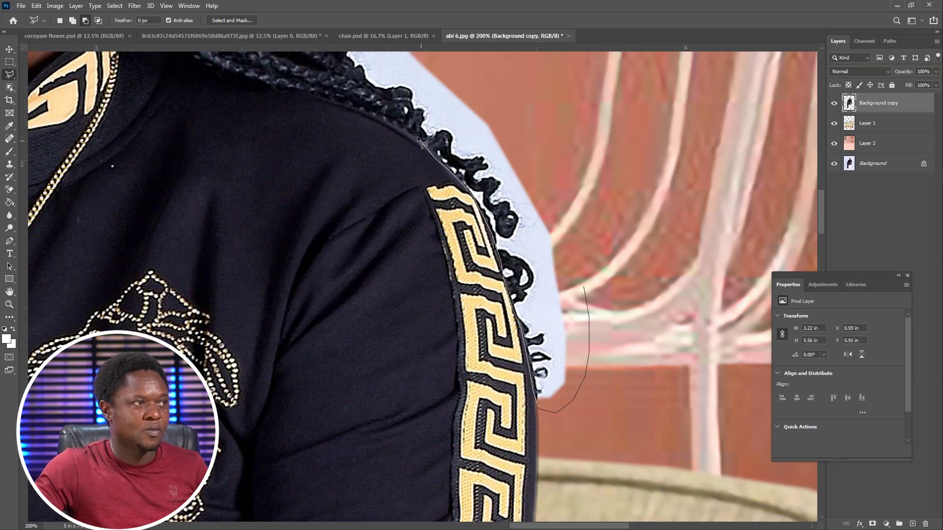
# Step: Continue the outline just inside the braids beside the neck, looping around the small background gap below the earring
pyautogui.moveTo(417, 135); pyautogui.dragTo(623, 395)
pyautogui.click(592, 362)
pyautogui.click(474, 272)
pyautogui.click(436, 240)
pyautogui.click(399, 311)
pyautogui.click(344, 287)
pyautogui.click(367, 305)
pyautogui.click(414, 291)
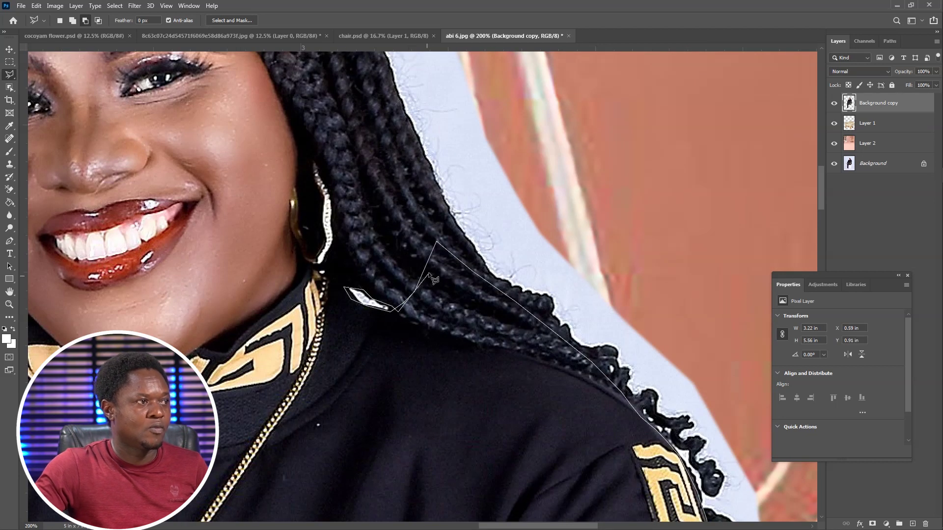
pyautogui.click(433, 223)
# Step: Trace the outline just inside the hair edge, up the braids and over the crown of the head
pyautogui.moveTo(404, 136)
pyautogui.mouseDown()
pyautogui.moveTo(485, 328)
pyautogui.moveTo(593, 483)
pyautogui.mouseUp()
pyautogui.click(544, 348)
pyautogui.click(478, 246)
pyautogui.click(400, 183)
pyautogui.click(334, 166)
pyautogui.click(242, 185)
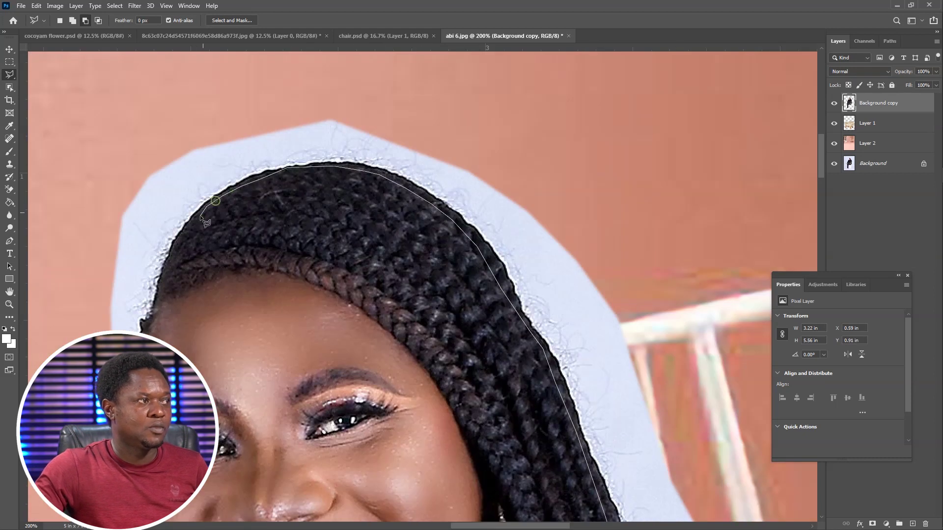
# Step: Bring the outline down the hairline beside the eye and close it with a loose path outside the pale hair fringe
pyautogui.moveTo(190, 228); pyautogui.dragTo(359, 138)
pyautogui.click(334, 189)
pyautogui.click(315, 315)
pyautogui.scroll(2, 314, 381)
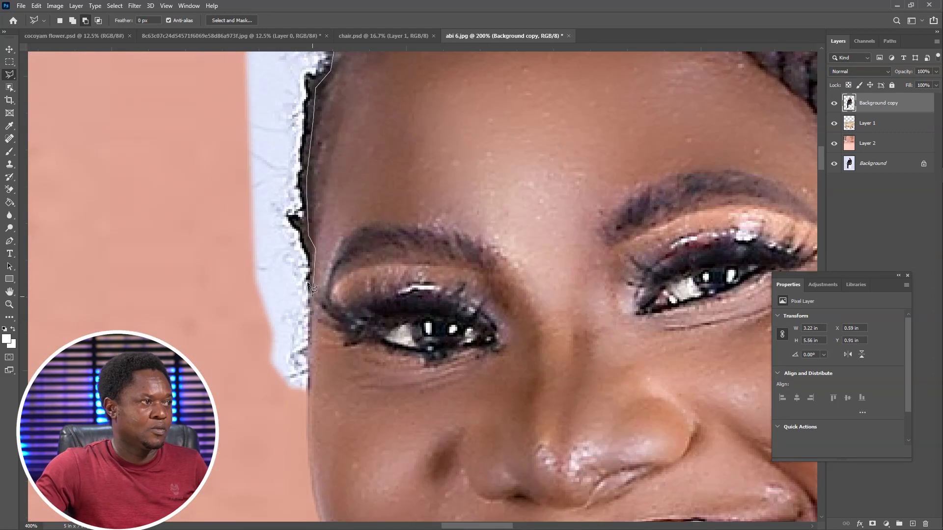
pyautogui.click(299, 413)
pyautogui.scroll(-4, 185, 322)
pyautogui.click(165, 302)
pyautogui.click(249, 175)
pyautogui.click(508, 445)
pyautogui.click(481, 469)
# Step: Feather the selection around the hair fringe
pyautogui.rightClick(364, 315)
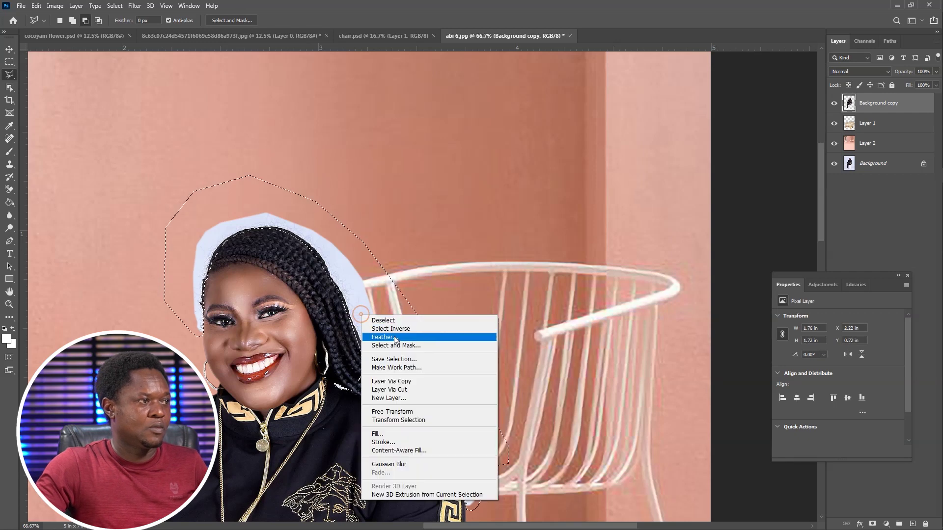
pyautogui.click(391, 338)
pyautogui.press('Return')
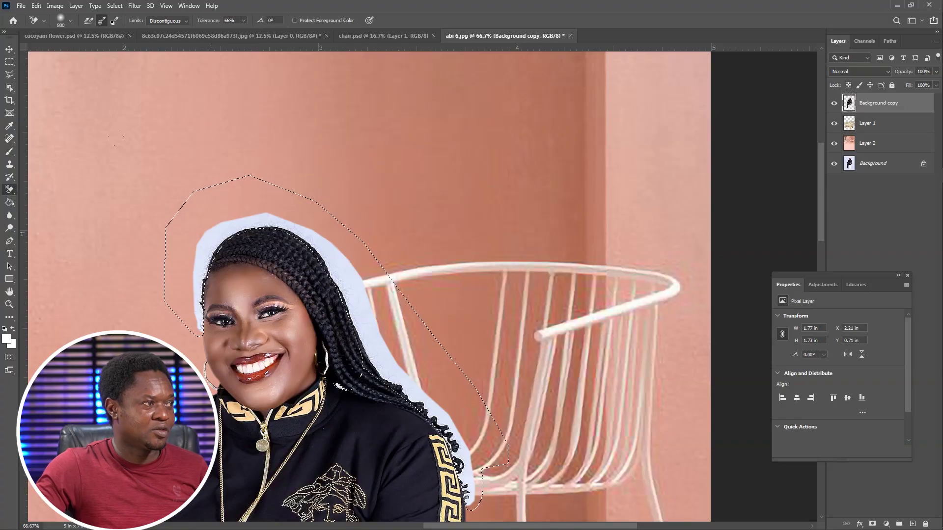
# Step: Erase the pale fringe around the head and braids with an 800 px Background Eraser at 66% tolerance, and deselect
pyautogui.moveTo(204, 331)
pyautogui.mouseDown()
pyautogui.moveTo(251, 280)
pyautogui.moveTo(328, 263)
pyautogui.mouseUp()
pyautogui.moveTo(445, 420); pyautogui.dragTo(459, 444)
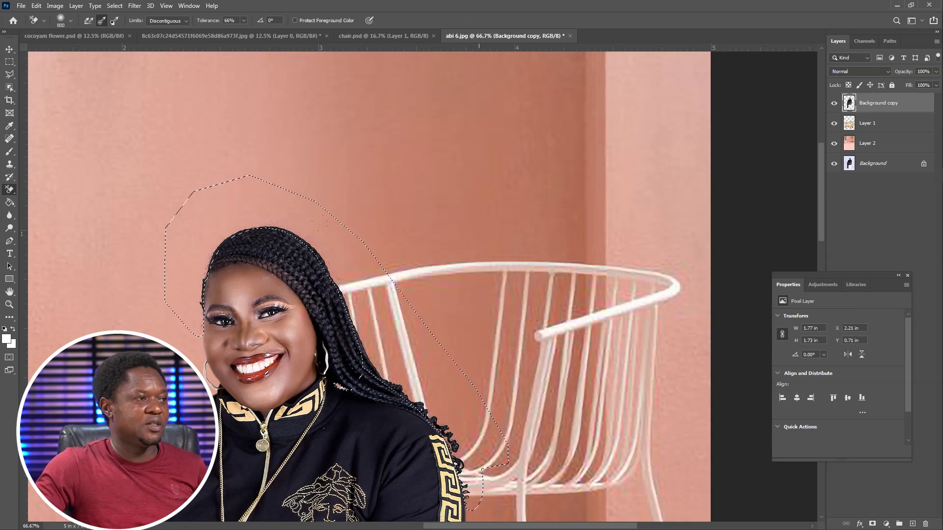
pyautogui.hotkey('ctrl', 'd')
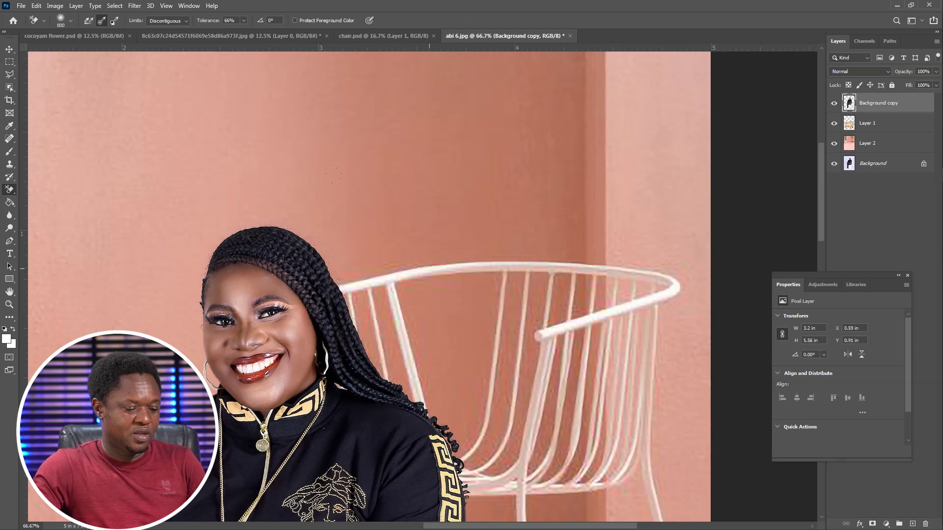
# Step: Examine the fine hair strands and cut-out edge around the head up close
pyautogui.hotkey('ctrl', '+')
pyautogui.hotkey('ctrl', '+')
pyautogui.hotkey('ctrl', '+')
pyautogui.moveTo(192, 293); pyautogui.dragTo(608, 282)
pyautogui.moveTo(489, 243); pyautogui.dragTo(614, 481)
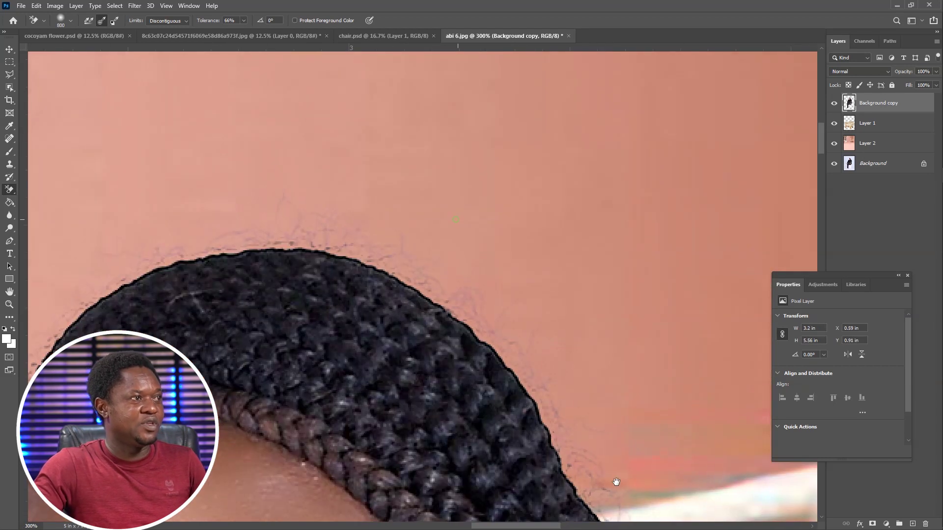
pyautogui.hotkey('ctrl', '-')
pyautogui.hotkey('ctrl', '-')
pyautogui.hotkey('ctrl', '-')
pyautogui.hotkey('ctrl', '-')
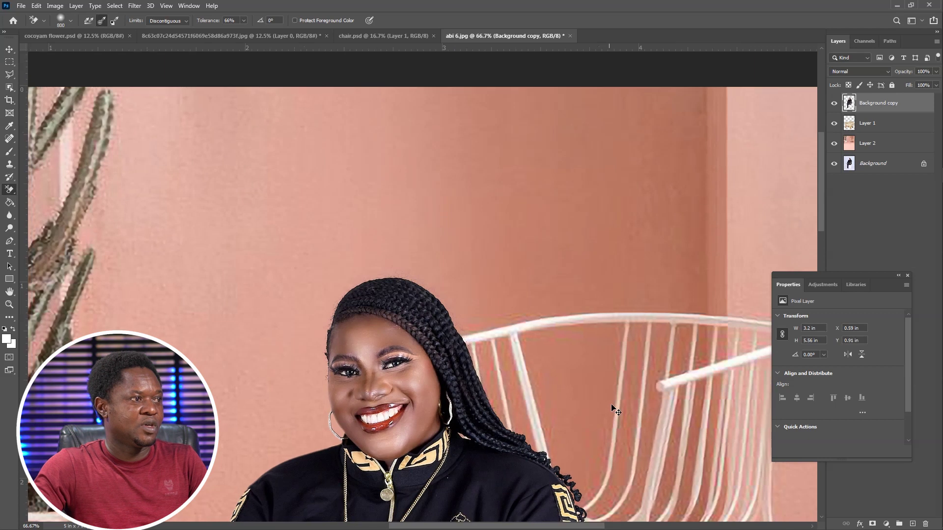
# Step: Compare the whole composite with the original photo by showing only the Background layer and restoring the other layers
pyautogui.hotkey('ctrl', '-')
pyautogui.hotkey('ctrl', '-')
pyautogui.hotkey('ctrl', '-')
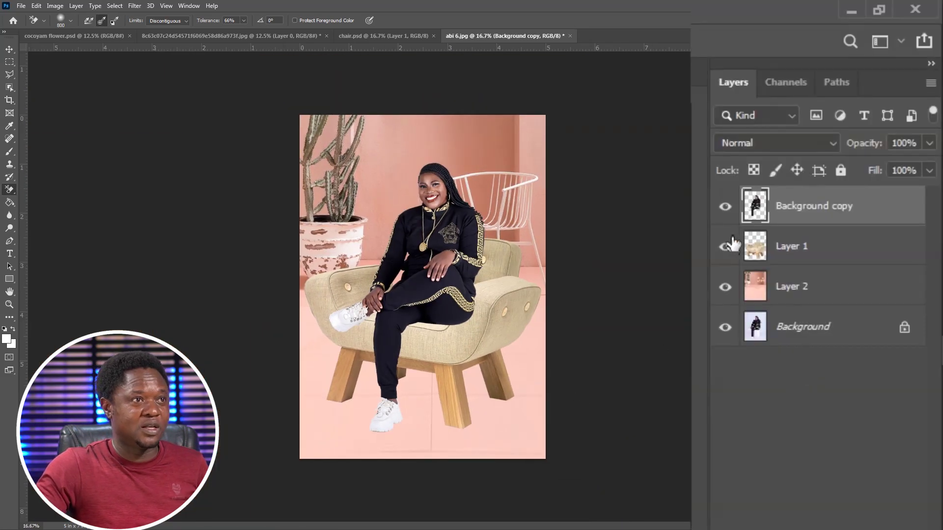
pyautogui.keyDown('alt'); pyautogui.click(725, 327); pyautogui.keyUp('alt')
pyautogui.keyDown('alt'); pyautogui.click(725, 328); pyautogui.keyUp('alt')
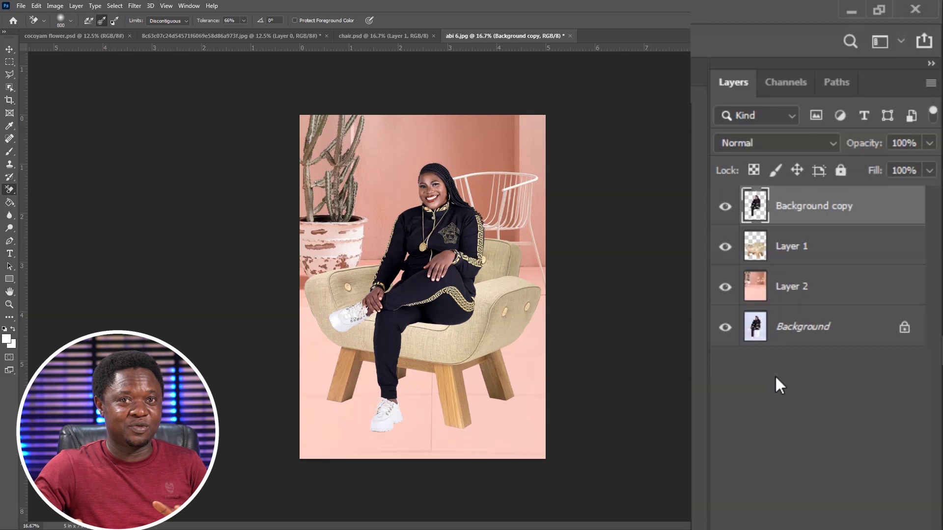
# Step: Reposition the cut-out woman on the armchair seat, at about X 0.53 in and Y 0.85 in
pyautogui.click(9, 49)
pyautogui.moveTo(437, 272); pyautogui.dragTo(415, 280)
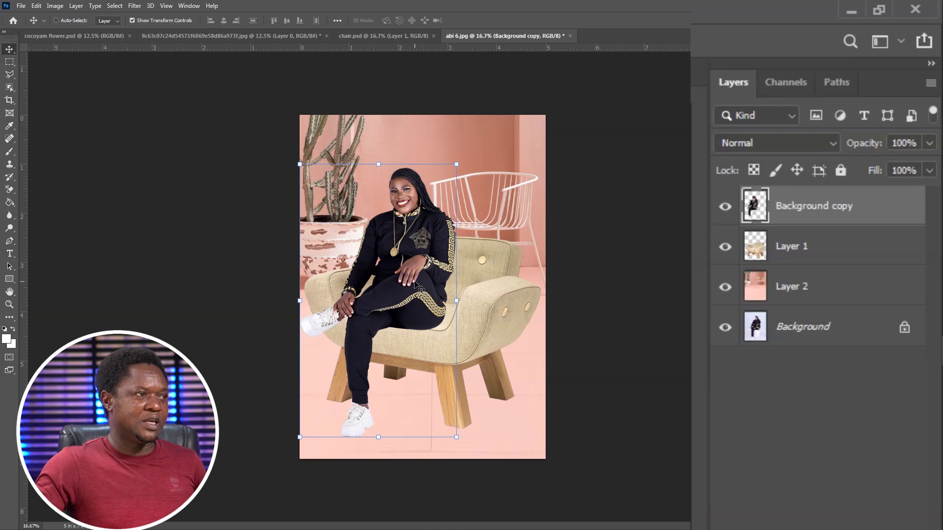
pyautogui.moveTo(421, 265); pyautogui.dragTo(428, 269)
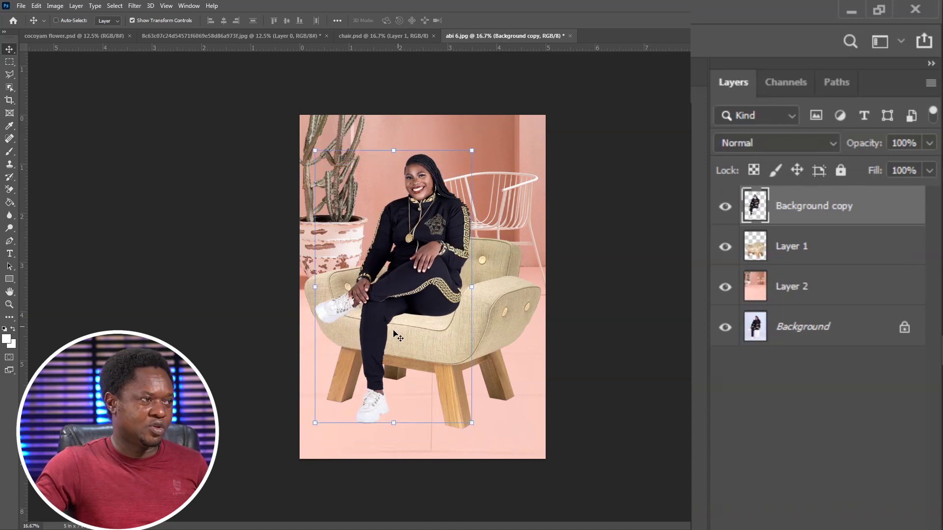
pyautogui.moveTo(402, 317)
pyautogui.mouseDown()
pyautogui.moveTo(437, 302)
pyautogui.moveTo(408, 308)
pyautogui.mouseUp()
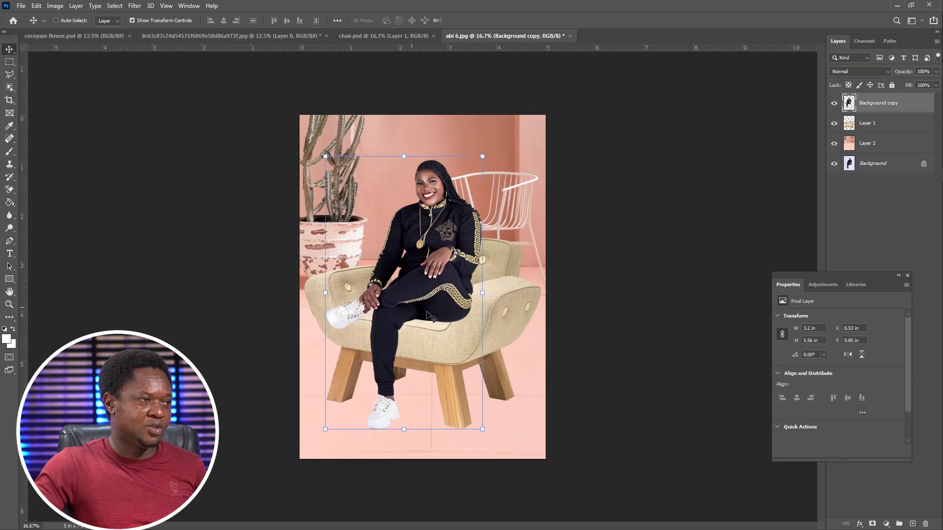
# Step: Hide the woman's Background copy layer to expose the empty armchair
pyautogui.hotkey('ctrl', '+')
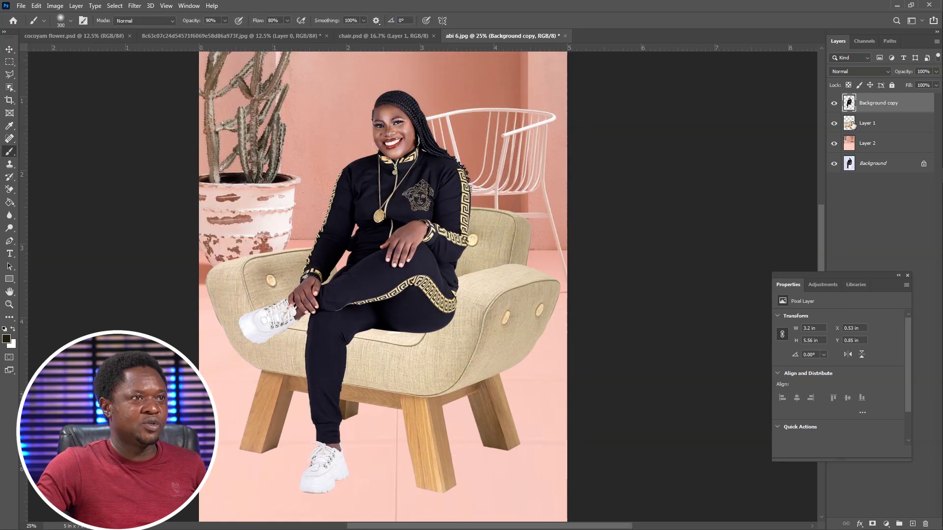
pyautogui.click(833, 103)
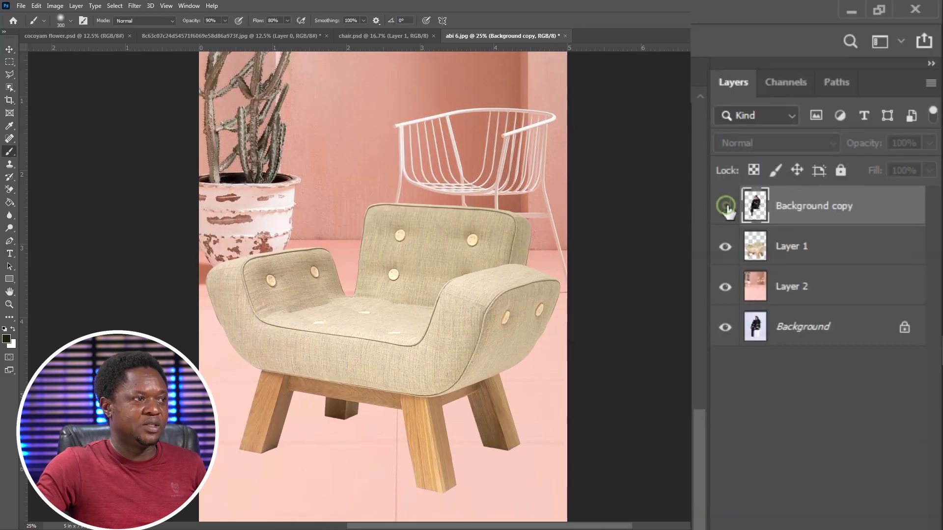
pyautogui.hotkey('ctrl', '+')
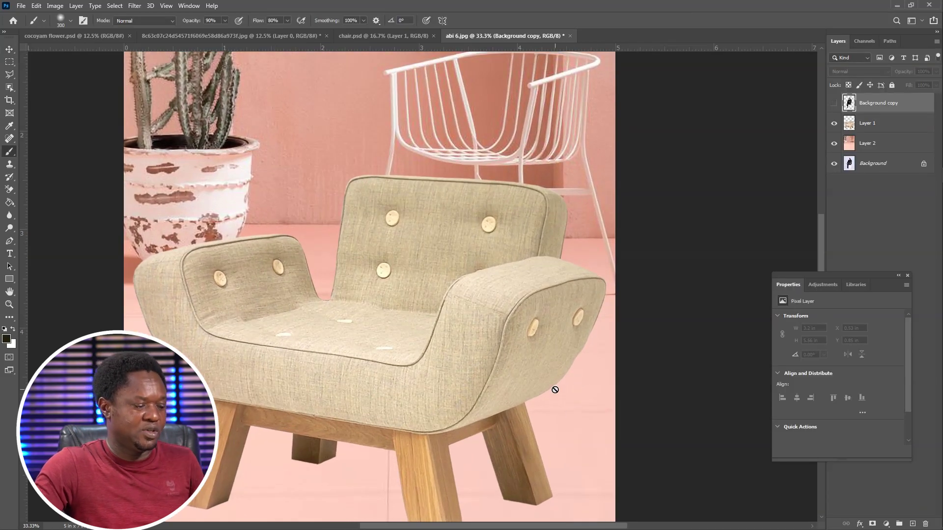
# Step: Trace the top edge and inner seam of the chair's front armrest down to the seat front with the Polygonal Lasso
pyautogui.press('l')
pyautogui.hotkey('ctrl', '+')
pyautogui.moveTo(567, 386); pyautogui.dragTo(510, 363)
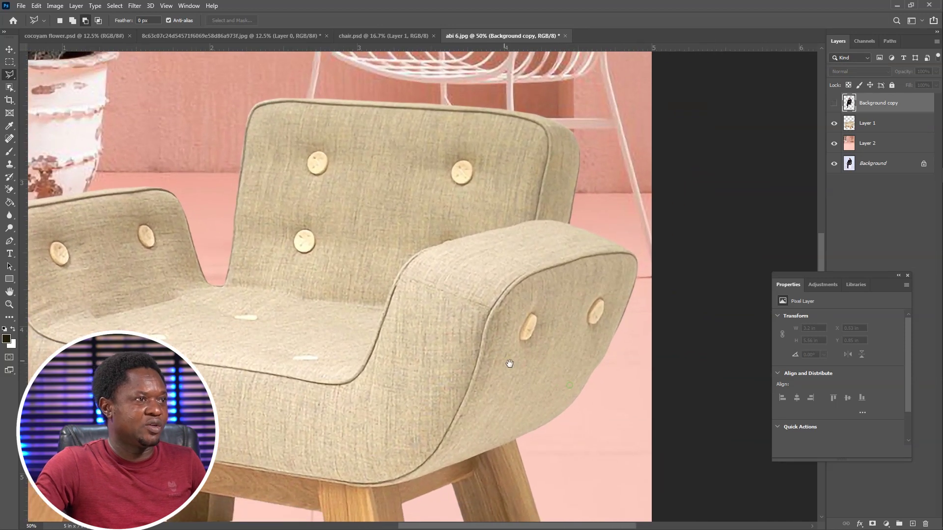
pyautogui.hotkey('ctrl', '+')
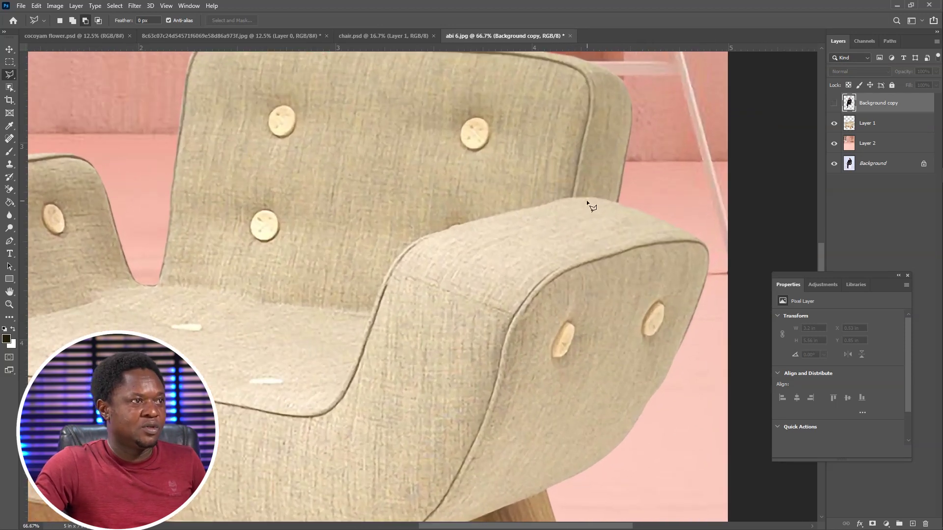
pyautogui.click(617, 202)
pyautogui.click(593, 198)
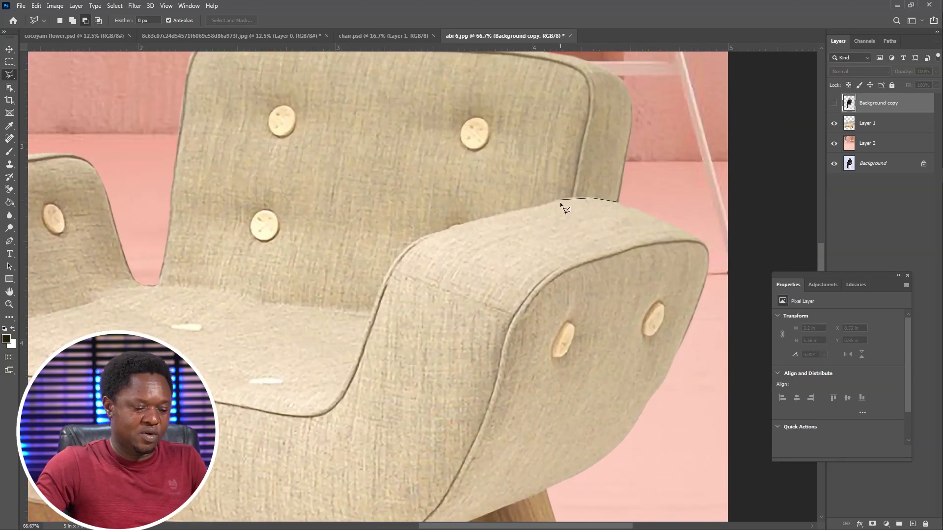
pyautogui.hotkey('ctrl', '+')
pyautogui.click(579, 162)
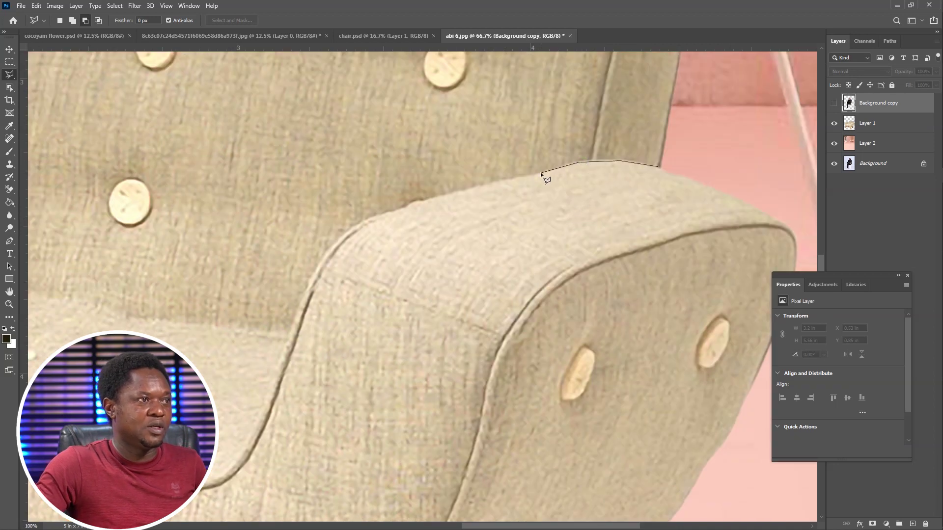
pyautogui.click(538, 173)
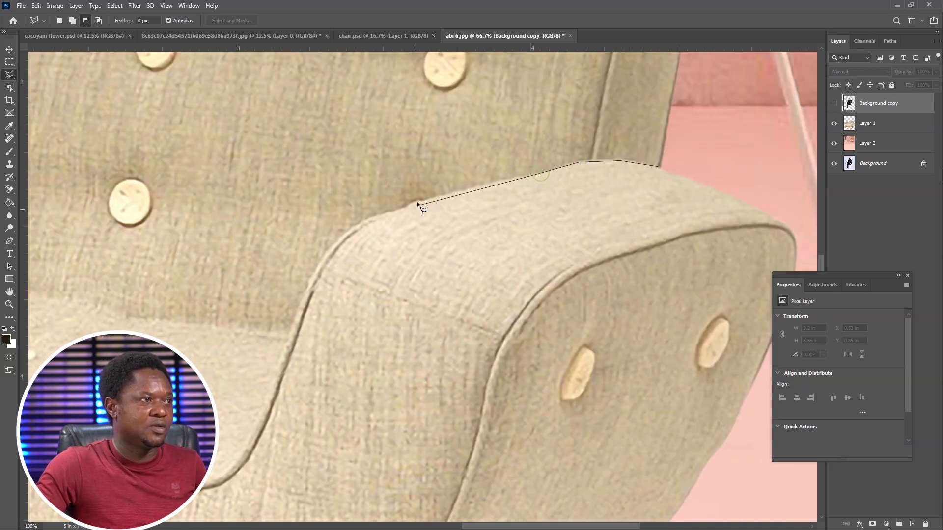
pyautogui.click(306, 287)
pyautogui.moveTo(250, 434); pyautogui.dragTo(401, 269)
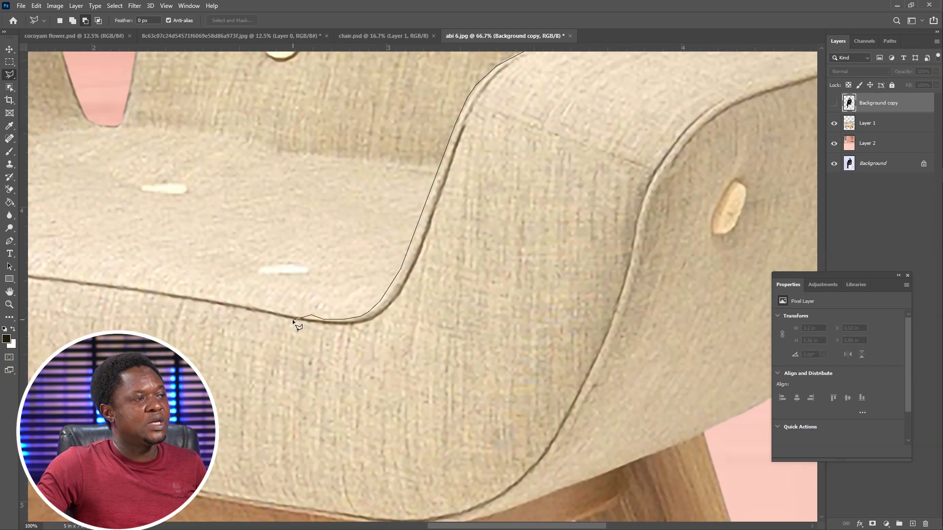
# Step: Continue the outline down the seat front and along the underside, and close the selection loosely around the armrest's outer side
pyautogui.moveTo(287, 363); pyautogui.dragTo(285, 229)
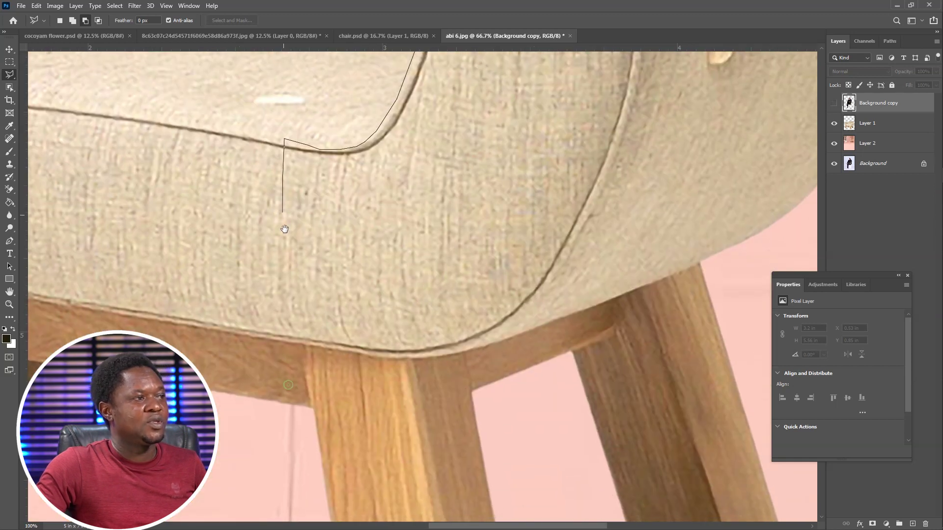
pyautogui.click(292, 342)
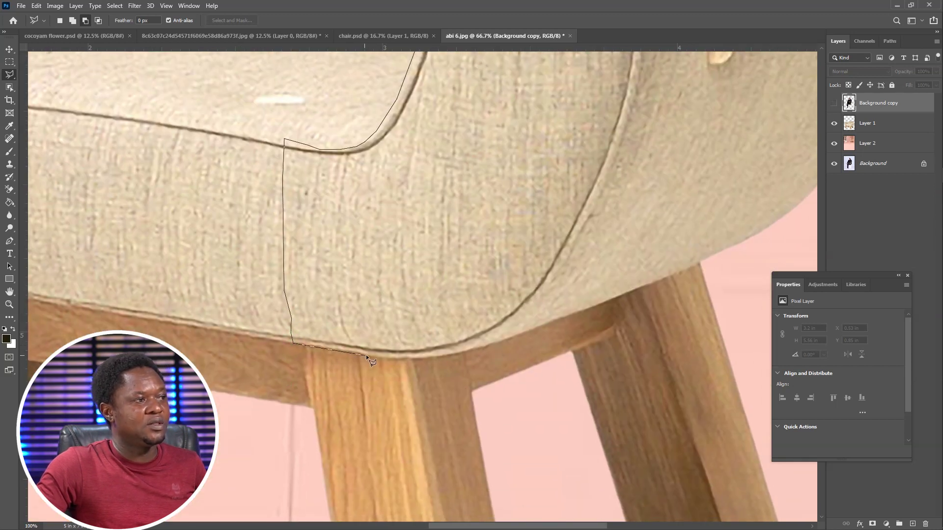
pyautogui.click(372, 358)
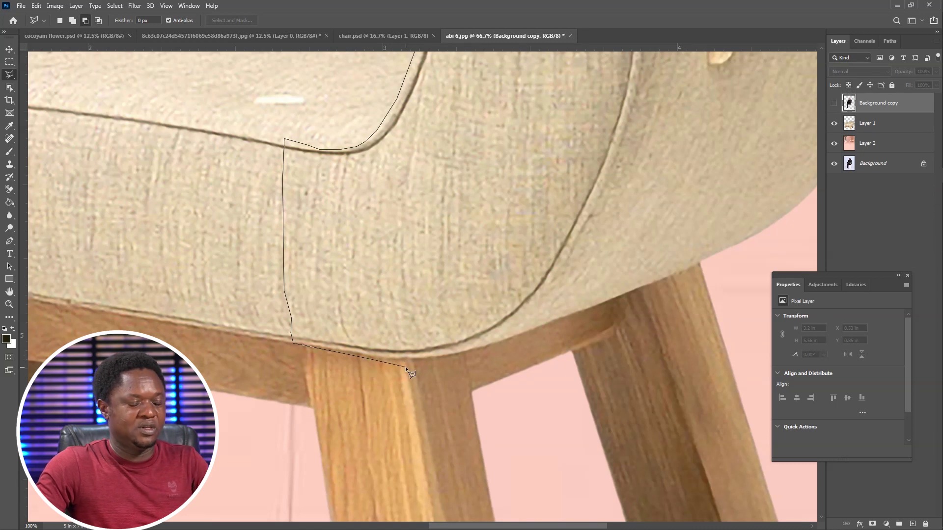
pyautogui.click(572, 315)
pyautogui.moveTo(644, 303); pyautogui.dragTo(440, 367)
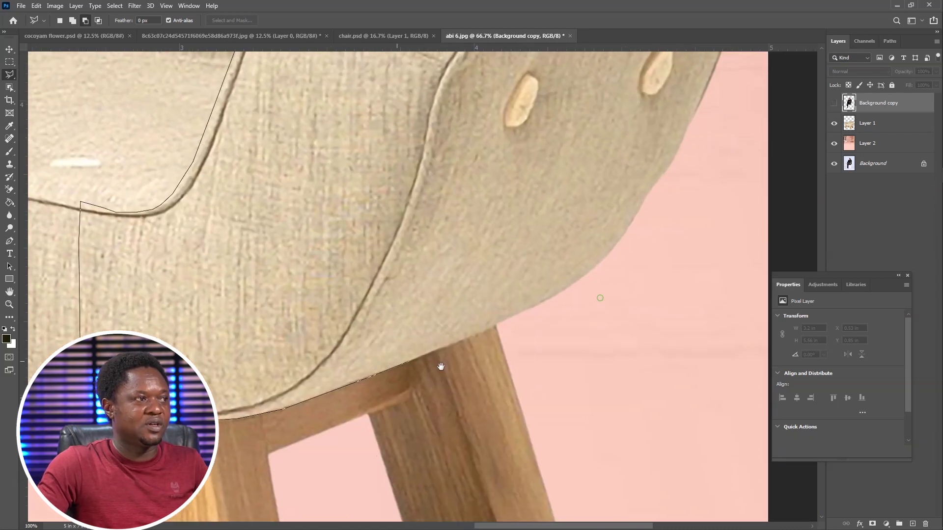
pyautogui.click(476, 335)
pyautogui.doubleClick(585, 269)
pyautogui.hotkey('ctrl', '-')
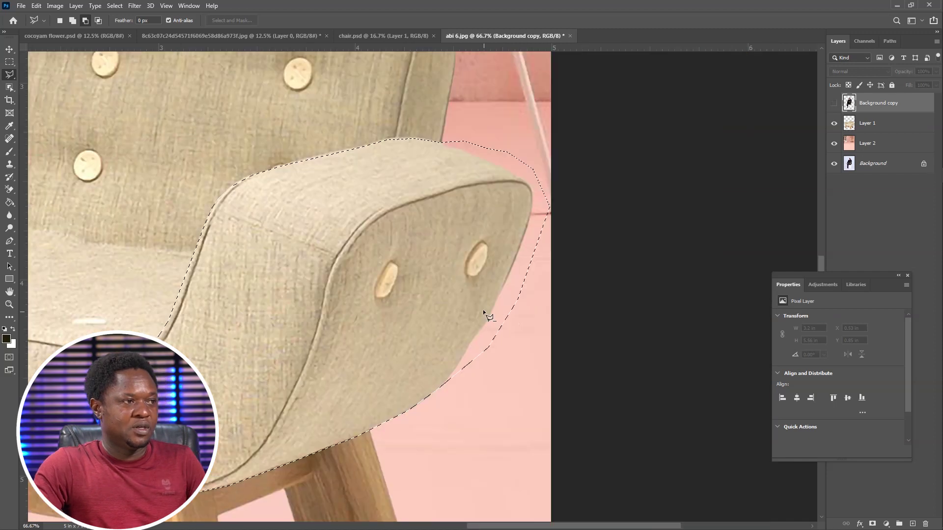
pyautogui.hotkey('ctrl', '-')
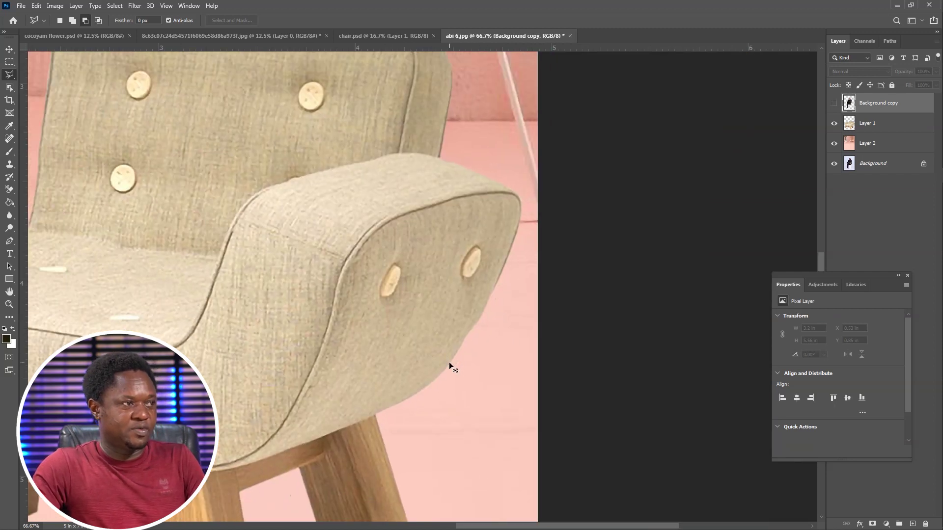
# Step: Copy the selected armrest from the chair's Layer 1 onto a new layer
pyautogui.moveTo(398, 379); pyautogui.dragTo(513, 351)
pyautogui.click(878, 126)
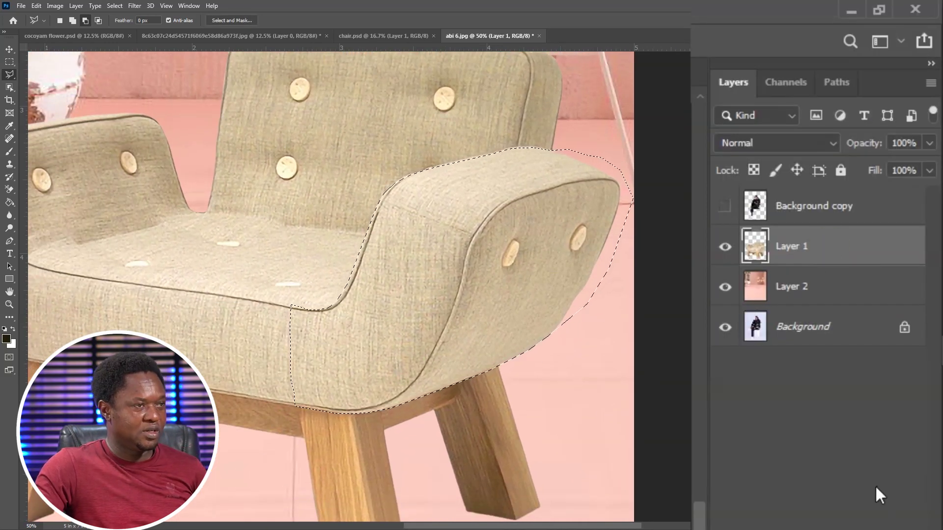
pyautogui.hotkey('ctrl', 'j')
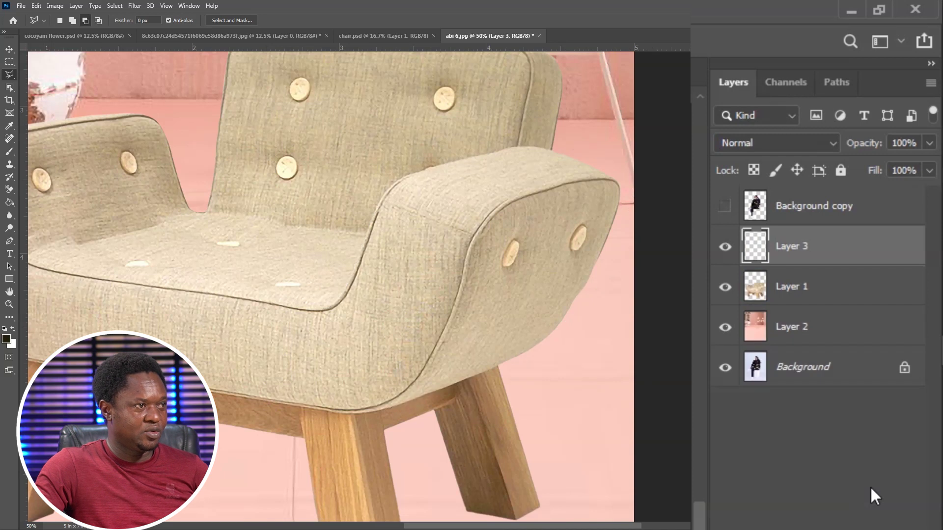
# Step: Nudge the copied armrest sideways off the chair and return it to alignment with the original armrest
pyautogui.hotkey('ctrl', 'shift', 'Right')
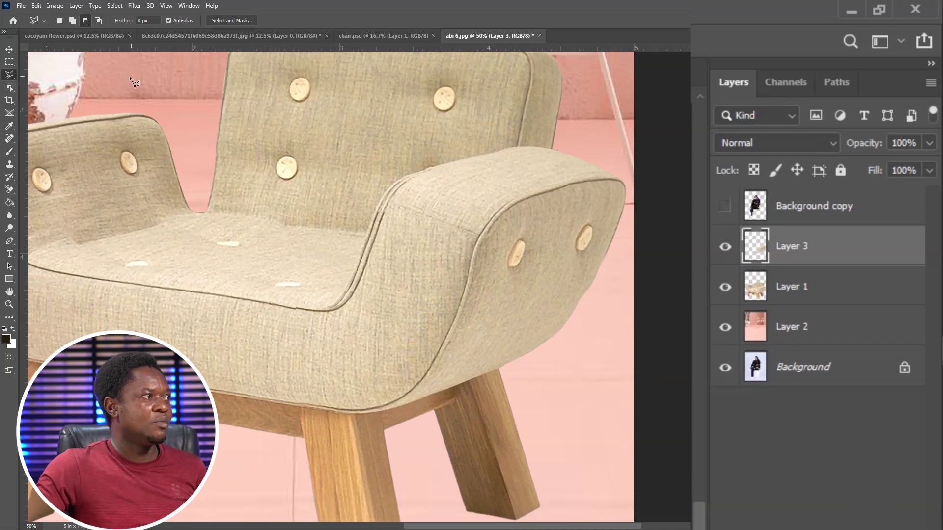
pyautogui.click(9, 50)
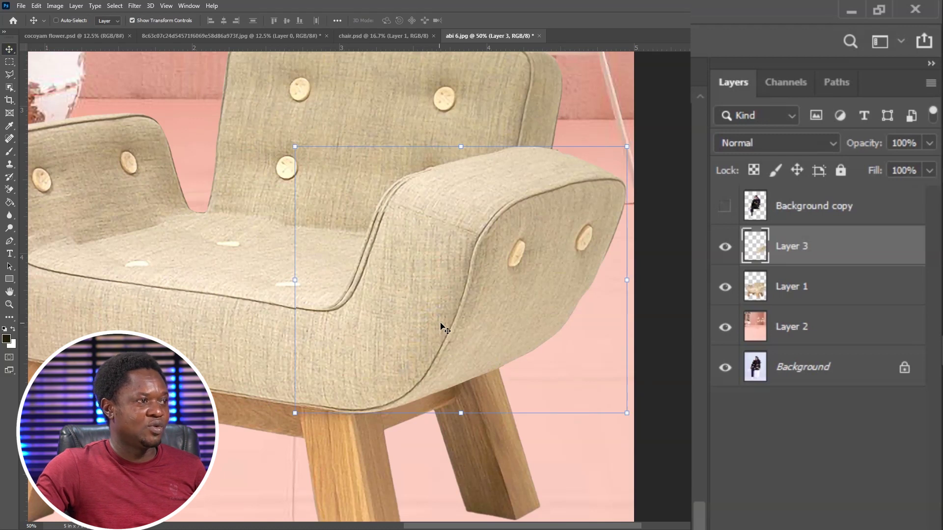
pyautogui.hotkey('shift', 'Left')
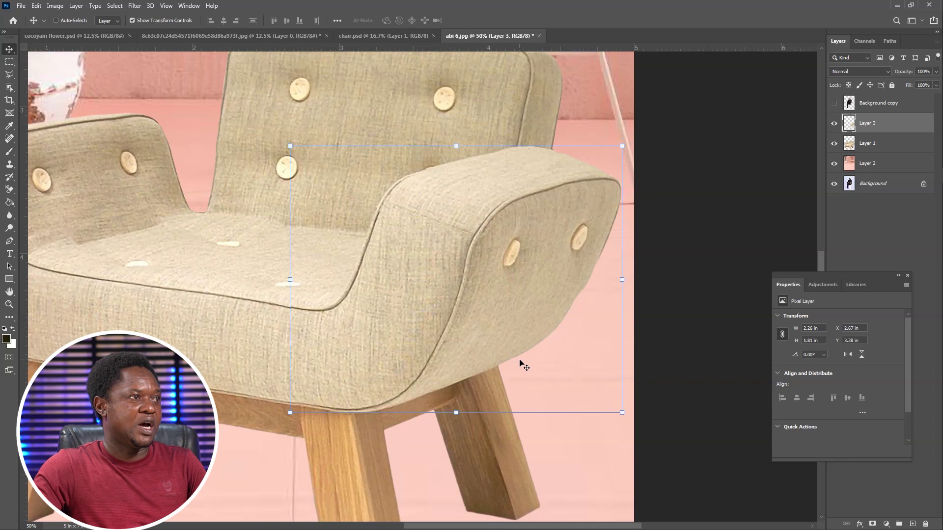
pyautogui.press('Left')
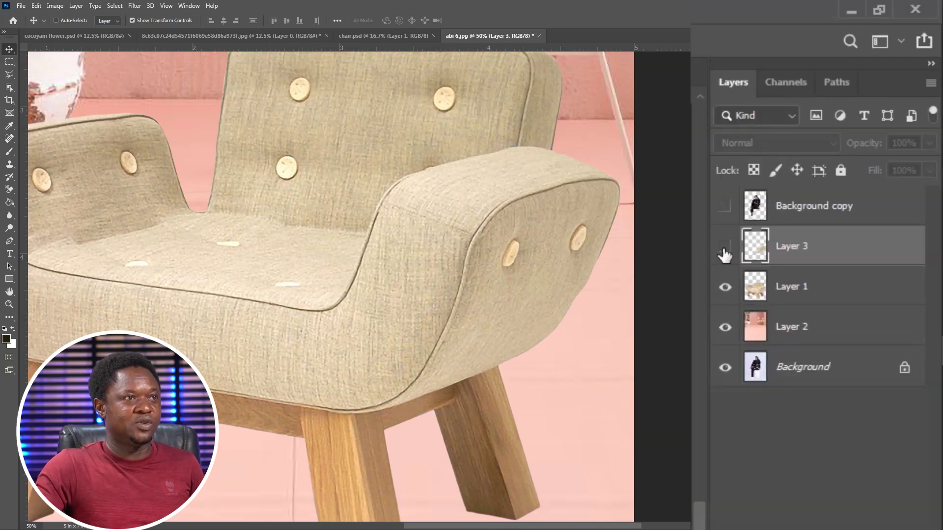
# Step: Check the copied armrest by toggling the visibility of Layer 3 and the chair's Layer 1 off and on
pyautogui.click(725, 248)
pyautogui.click(725, 248)
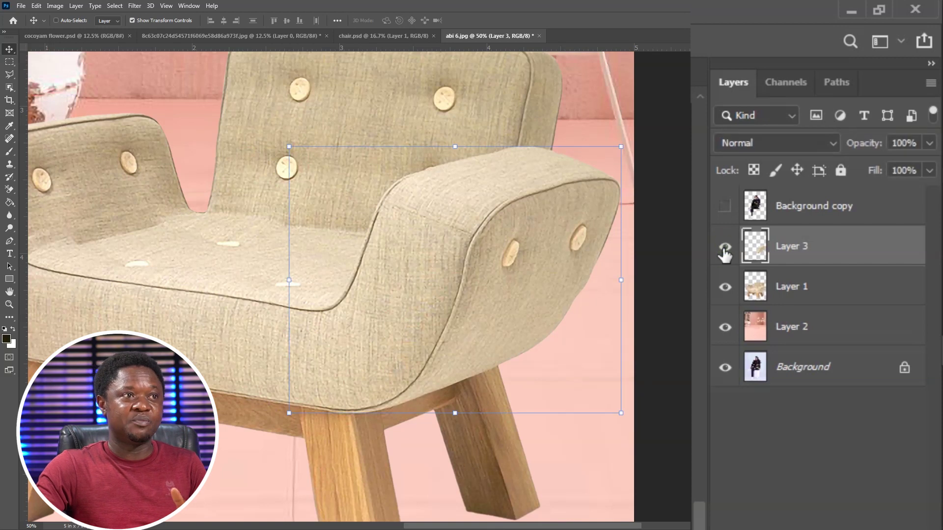
pyautogui.click(726, 287)
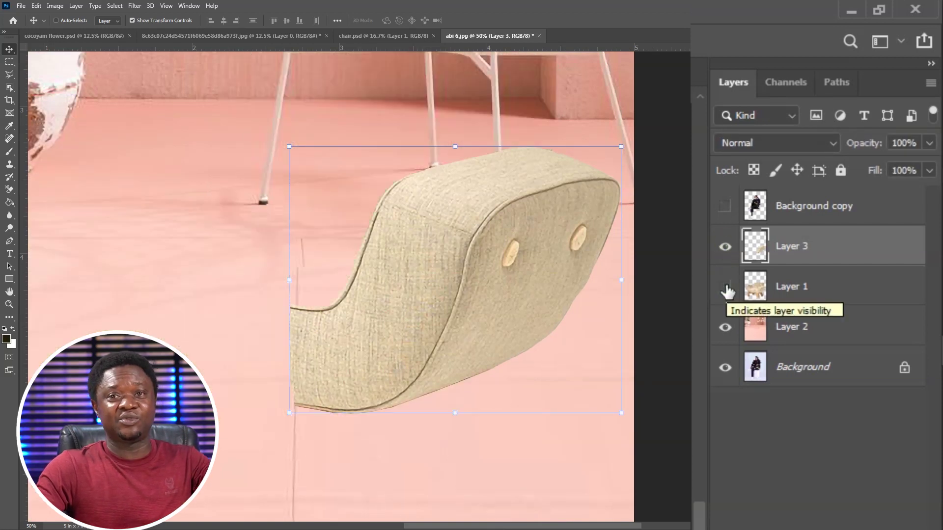
pyautogui.click(727, 287)
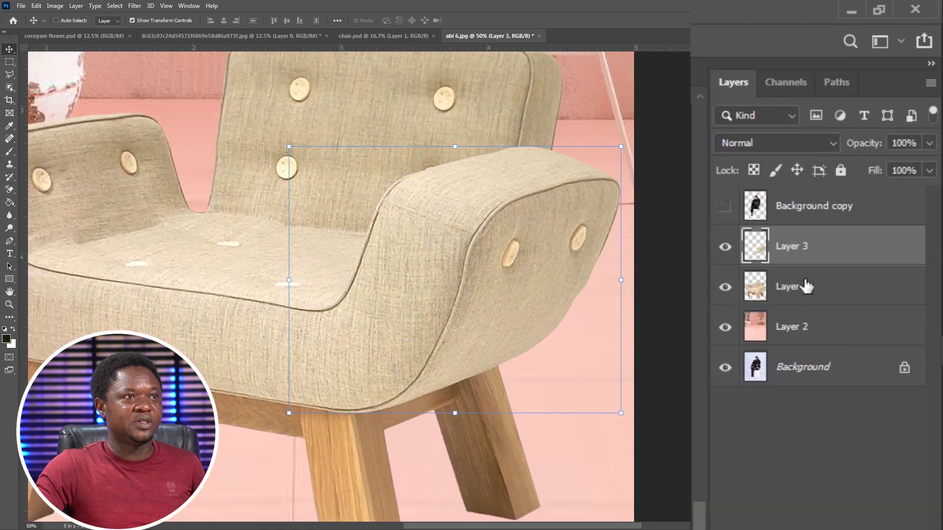
pyautogui.click(822, 249)
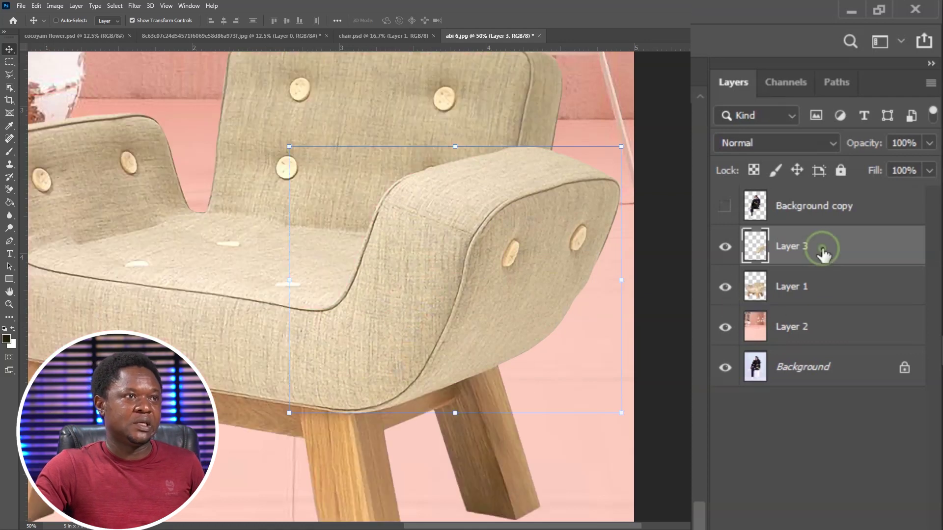
# Step: Show the woman's Background copy layer and move the armrest's Layer 3 above it in the layer stack
pyautogui.click(781, 213)
pyautogui.click(725, 206)
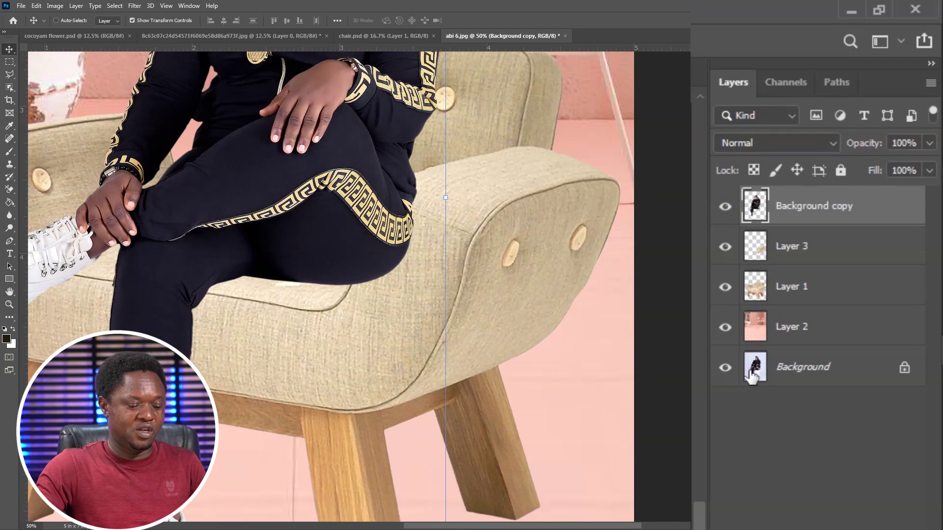
pyautogui.hotkey('ctrl', '-')
pyautogui.hotkey('ctrl', '-')
pyautogui.hotkey('ctrl', '-')
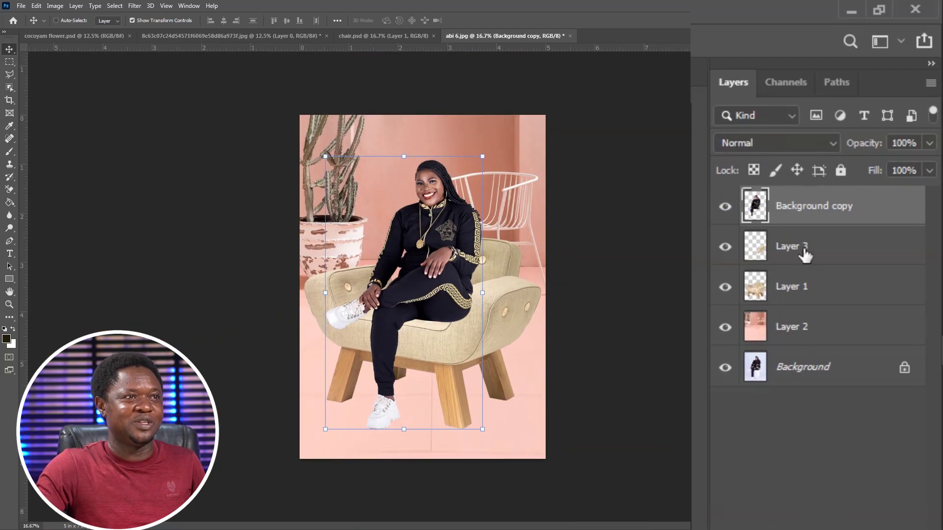
pyautogui.moveTo(798, 251); pyautogui.dragTo(793, 194)
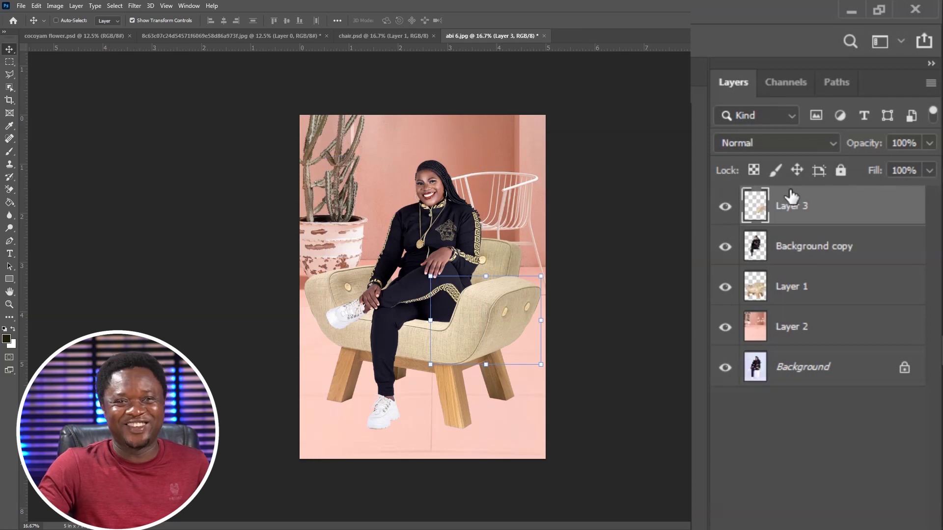
# Step: Add a new empty layer between the chair's Layer 1 and the woman's Background copy layer
pyautogui.hotkey('ctrl', '+')
pyautogui.hotkey('ctrl', '+')
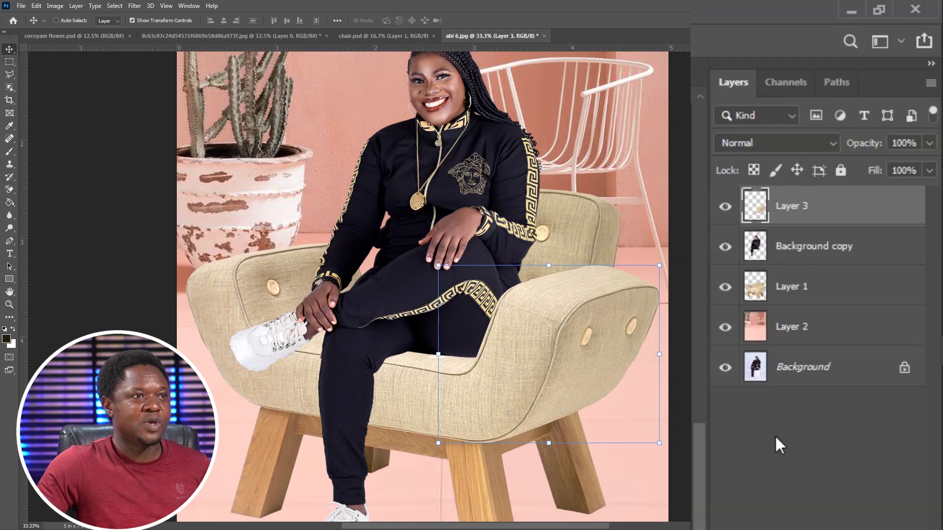
pyautogui.click(794, 290)
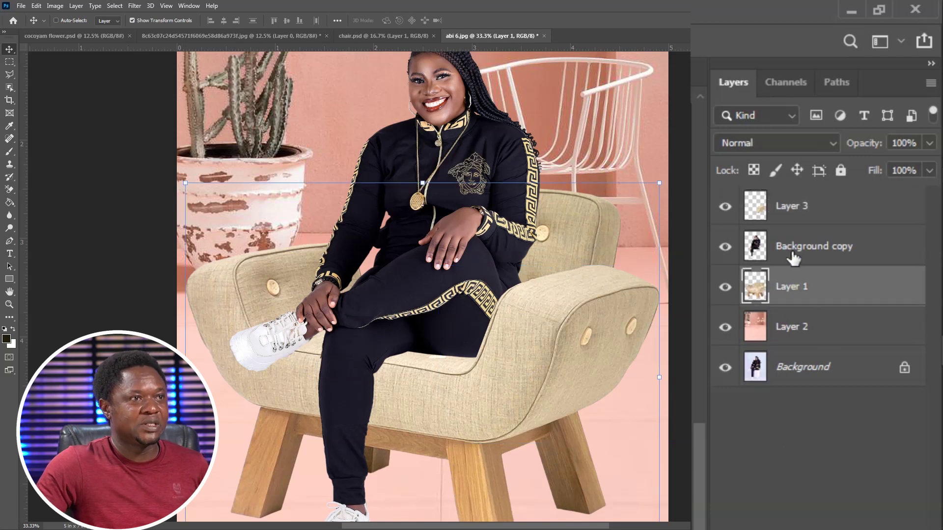
pyautogui.click(793, 255)
pyautogui.click(800, 291)
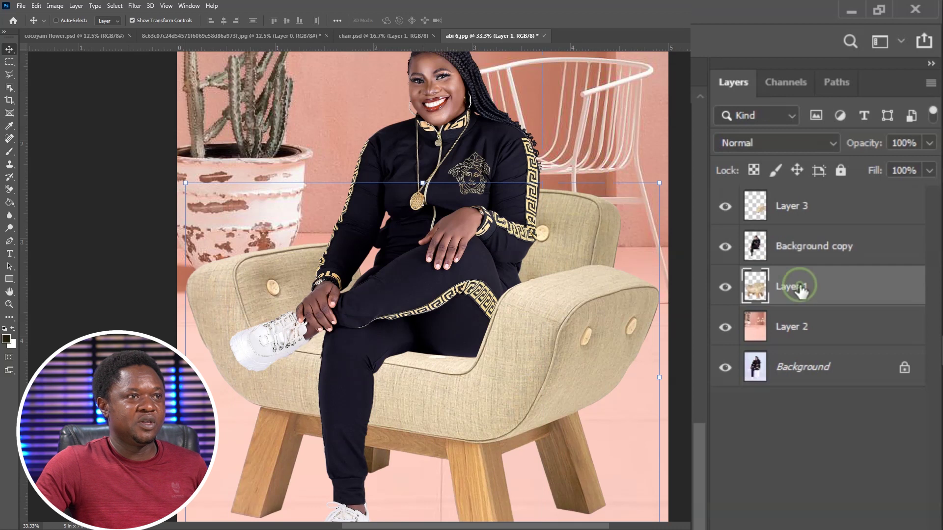
pyautogui.click(790, 253)
pyautogui.click(793, 287)
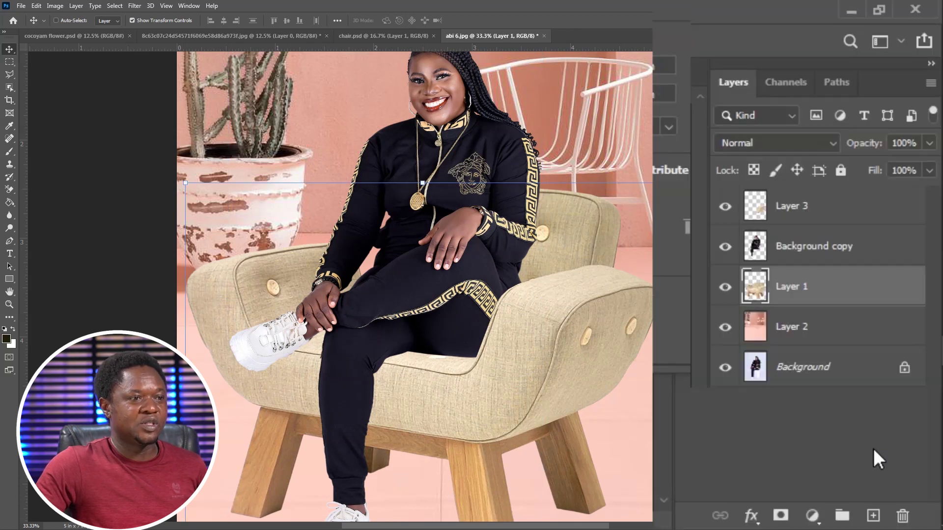
pyautogui.click(873, 515)
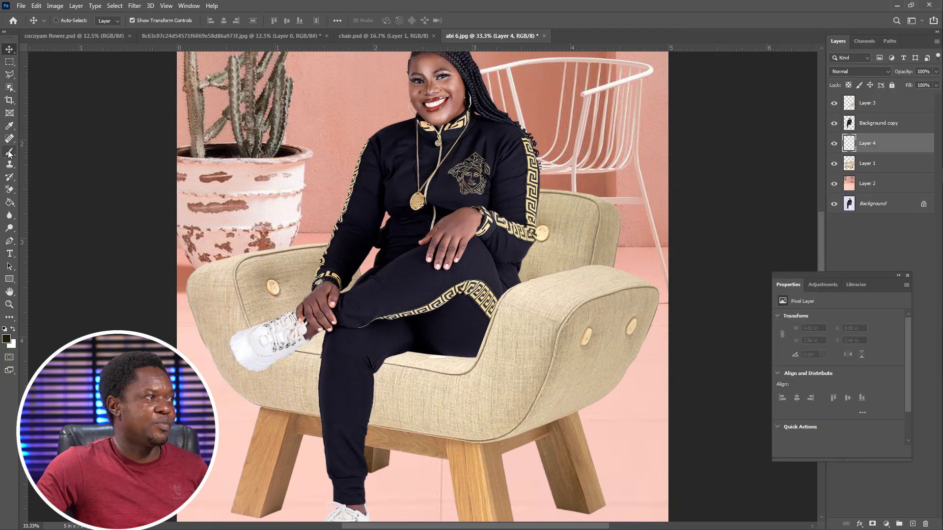
# Step: Choose the Brush tool and set its foreground colour to dark olive brown, #201e0b
pyautogui.click(9, 152)
pyautogui.click(6, 339)
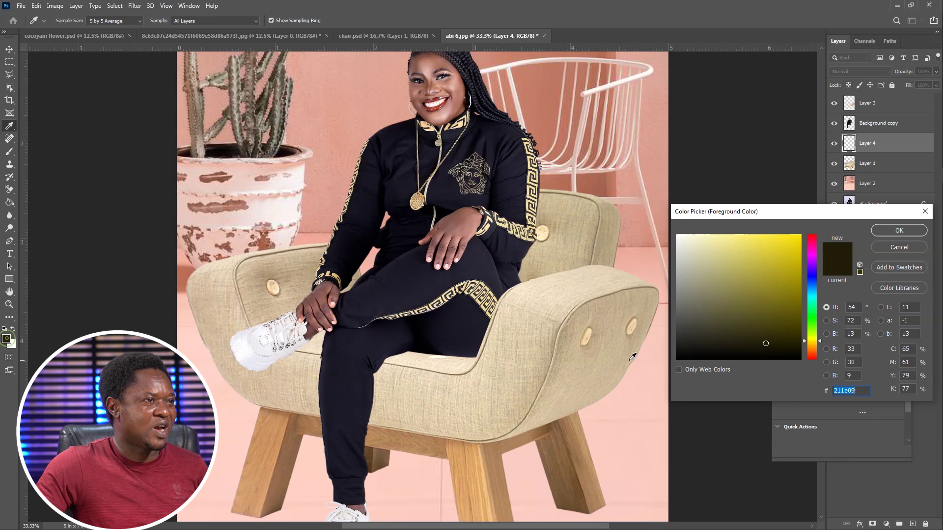
pyautogui.click(758, 344)
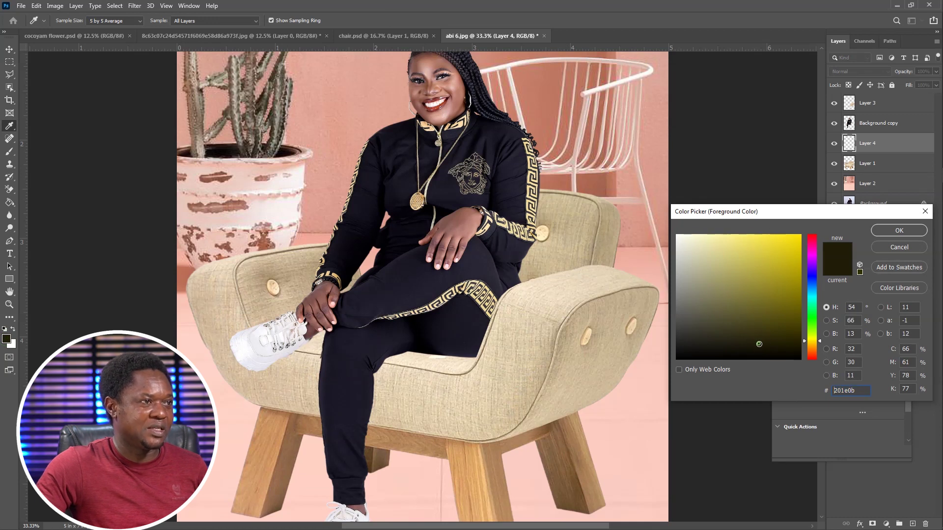
pyautogui.click(898, 231)
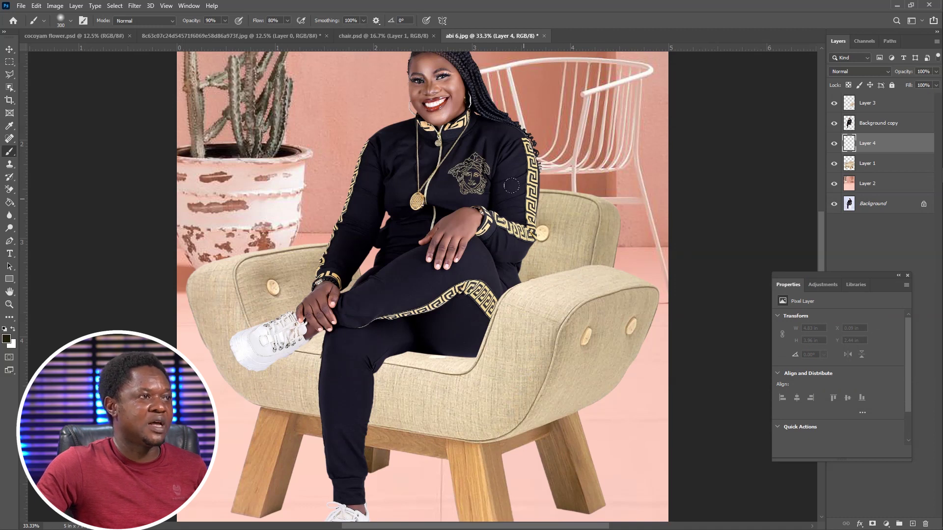
# Step: Paint soft contact shadows on Layer 4 beside the woman's torso and along the seat under her thigh, and check them with Layer 3 hidden
pyautogui.moveTo(513, 184)
pyautogui.mouseDown()
pyautogui.moveTo(523, 229)
pyautogui.moveTo(515, 287)
pyautogui.mouseUp()
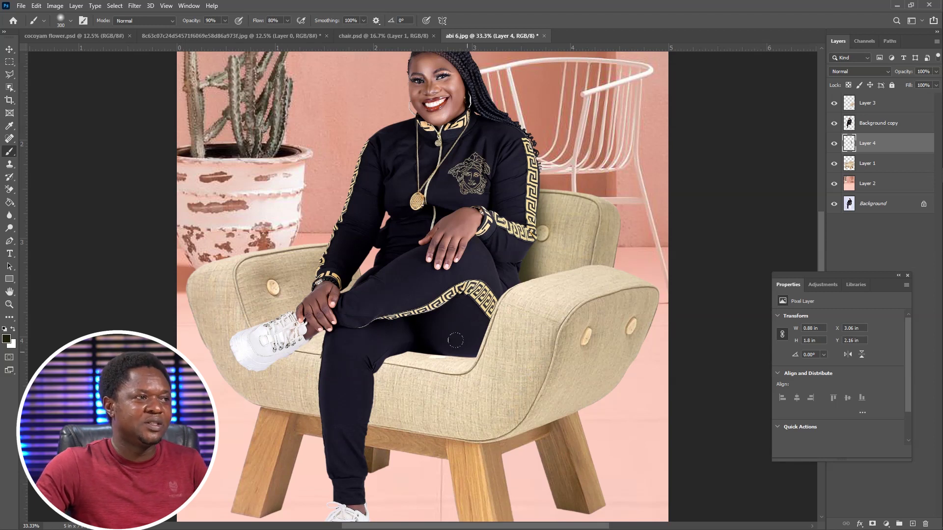
pyautogui.press('[')
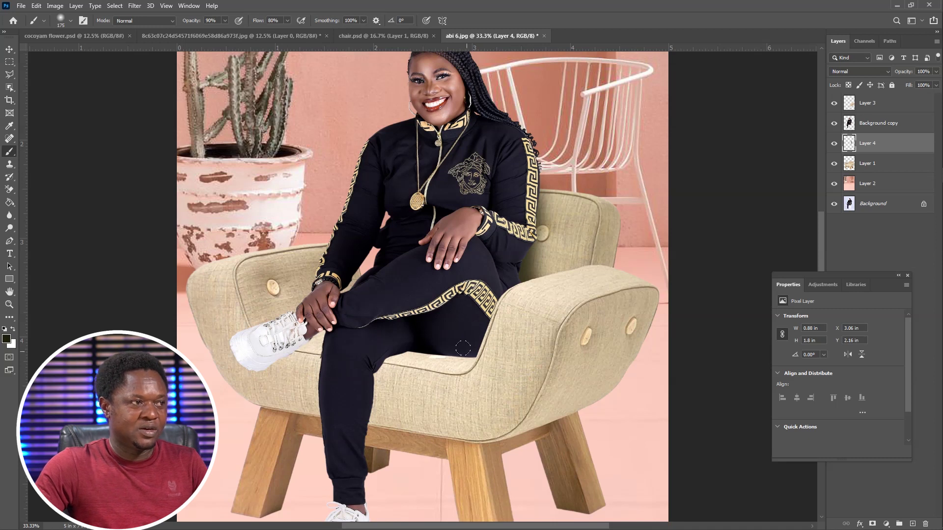
pyautogui.moveTo(474, 349)
pyautogui.mouseDown()
pyautogui.moveTo(397, 344)
pyautogui.moveTo(340, 363)
pyautogui.moveTo(416, 348)
pyautogui.moveTo(366, 360)
pyautogui.moveTo(365, 350)
pyautogui.moveTo(405, 343)
pyautogui.moveTo(468, 347)
pyautogui.moveTo(498, 324)
pyautogui.moveTo(473, 345)
pyautogui.moveTo(426, 343)
pyautogui.mouseUp()
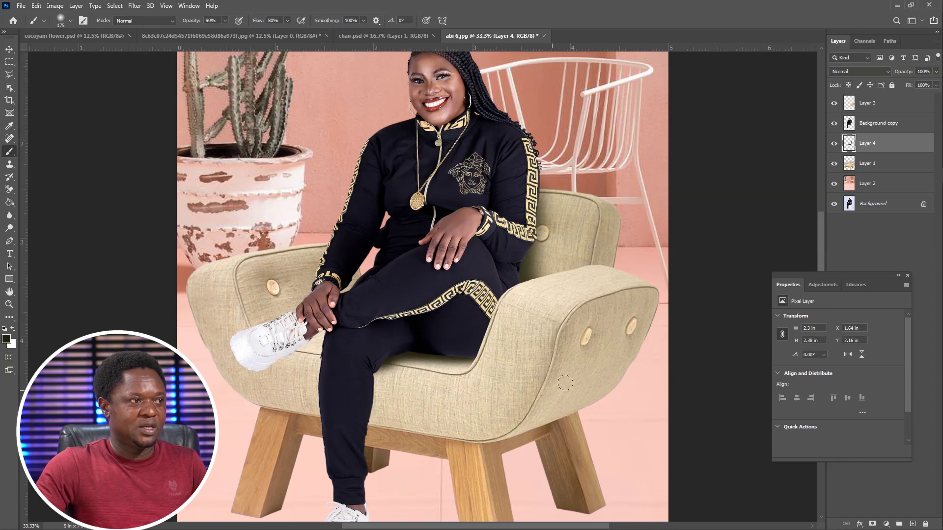
pyautogui.click(834, 103)
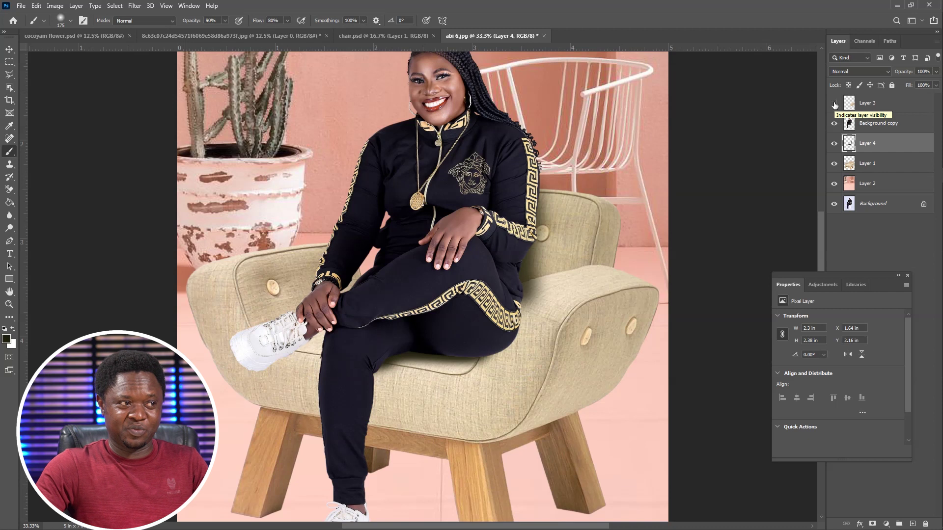
pyautogui.click(834, 103)
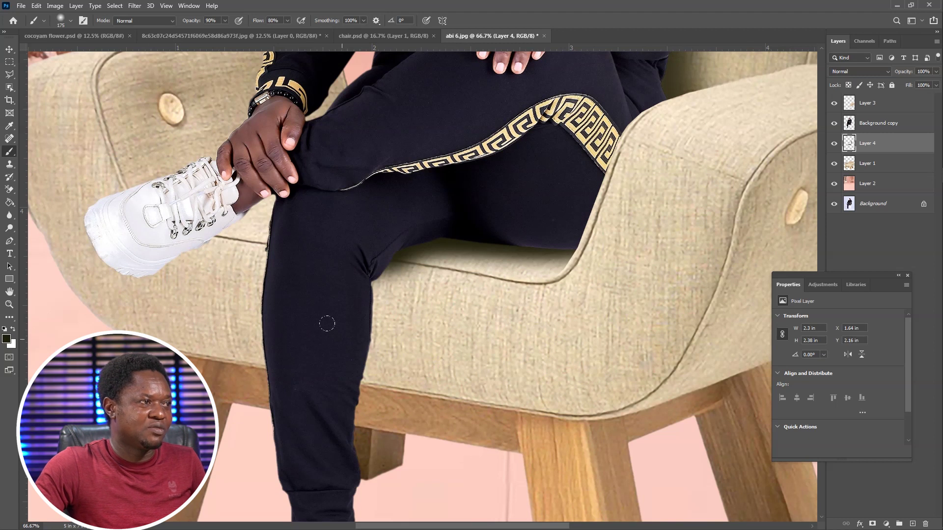
# Step: Paint a narrow shadow on Layer 4 down the chair front beside her lower leg with a 90 px brush
pyautogui.press('[')
pyautogui.press('[')
pyautogui.press('[')
pyautogui.press('[')
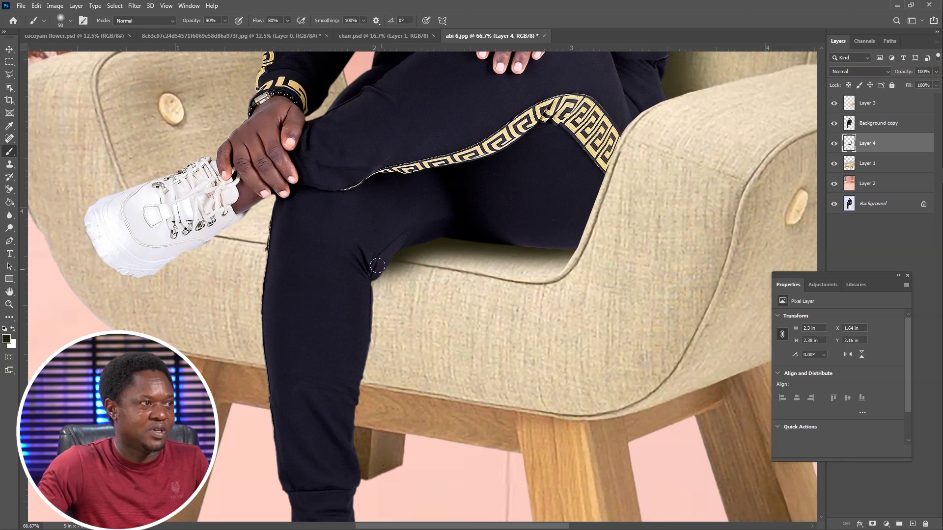
pyautogui.moveTo(363, 279); pyautogui.dragTo(345, 429)
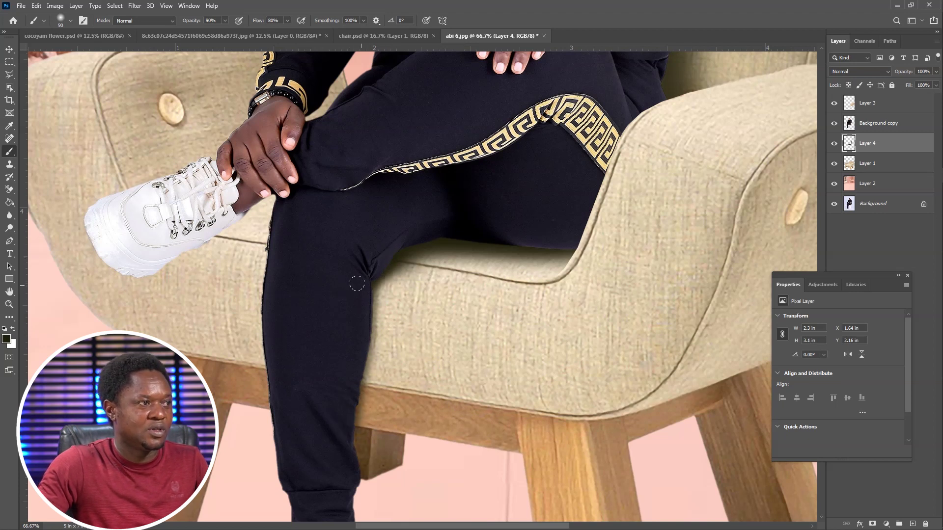
pyautogui.moveTo(360, 302); pyautogui.dragTo(327, 451)
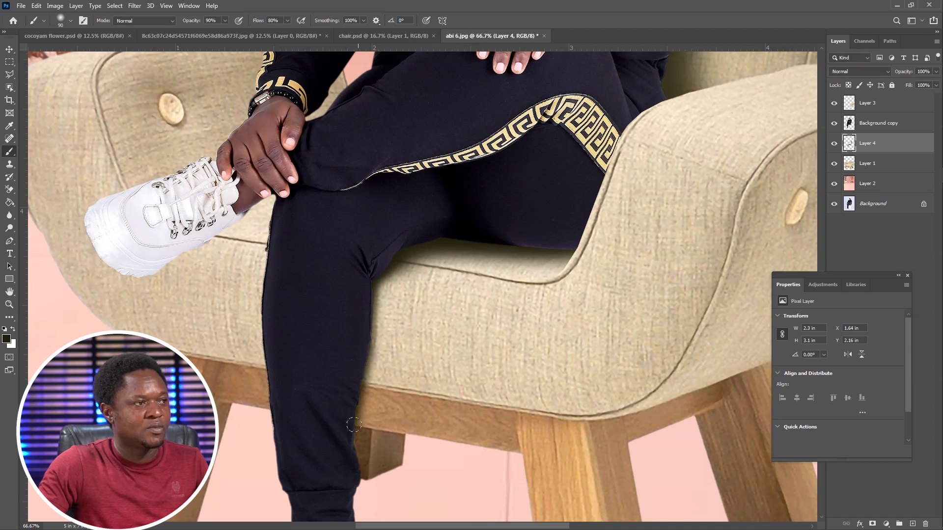
# Step: Lower the opacity of the shadow layer, Layer 4, to 74%
pyautogui.hotkey('ctrl', '-')
pyautogui.hotkey('ctrl', '-')
pyautogui.hotkey('ctrl', '-')
pyautogui.hotkey('ctrl', '-')
pyautogui.hotkey('ctrl', '+')
pyautogui.hotkey('ctrl', '+')
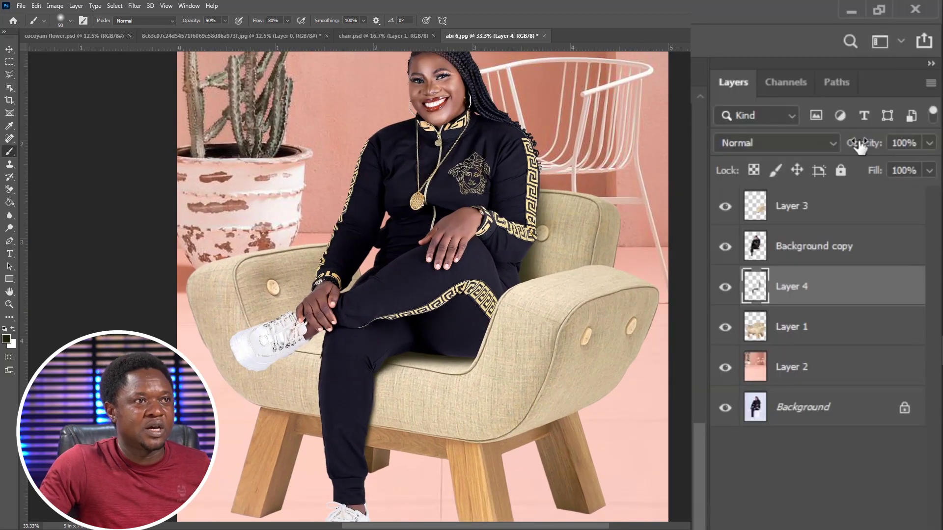
pyautogui.moveTo(860, 146); pyautogui.dragTo(836, 147)
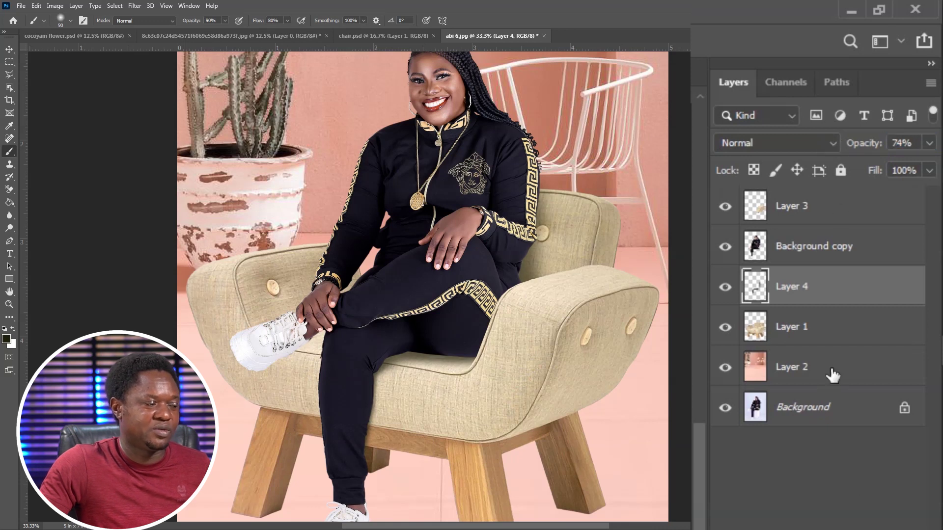
# Step: Add a Brightness/Contrast adjustment above the woman's Background copy layer with brightness -117 and contrast 52
pyautogui.hotkey('ctrl', '+')
pyautogui.hotkey('ctrl', '+')
pyautogui.hotkey('ctrl', '+')
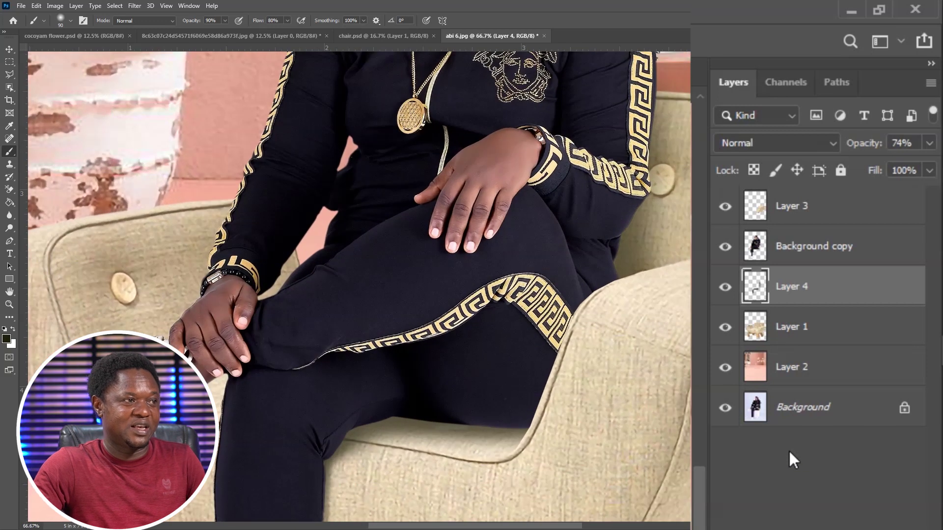
pyautogui.moveTo(635, 384); pyautogui.dragTo(619, 217)
pyautogui.hotkey('ctrl', '+')
pyautogui.hotkey('ctrl', '+')
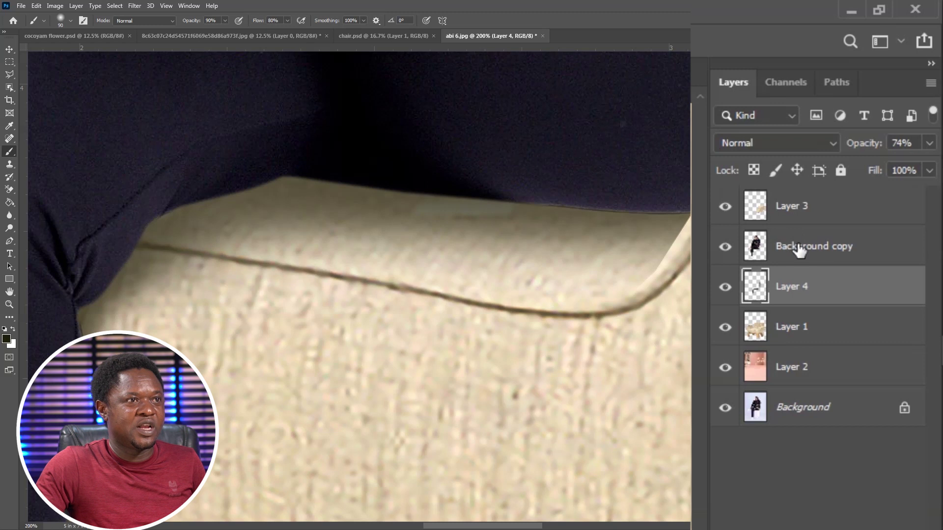
pyautogui.click(799, 249)
pyautogui.click(814, 516)
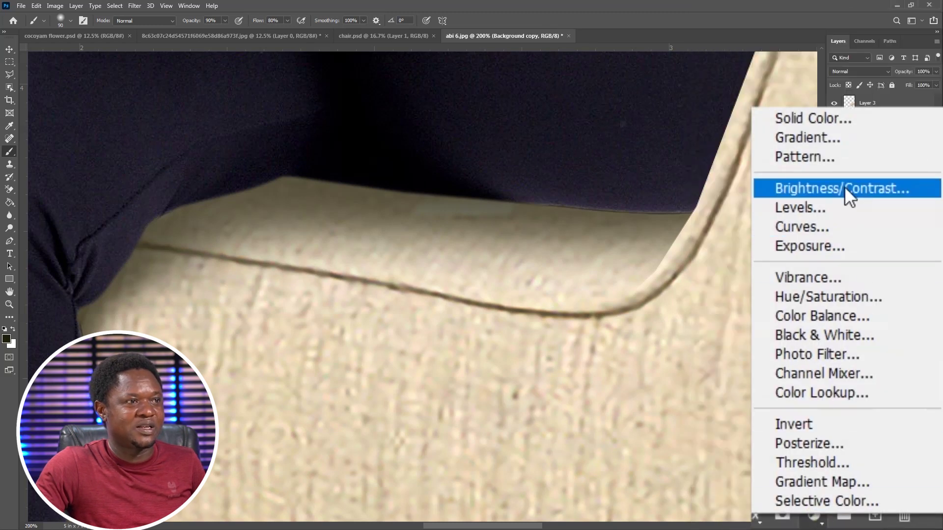
pyautogui.click(848, 196)
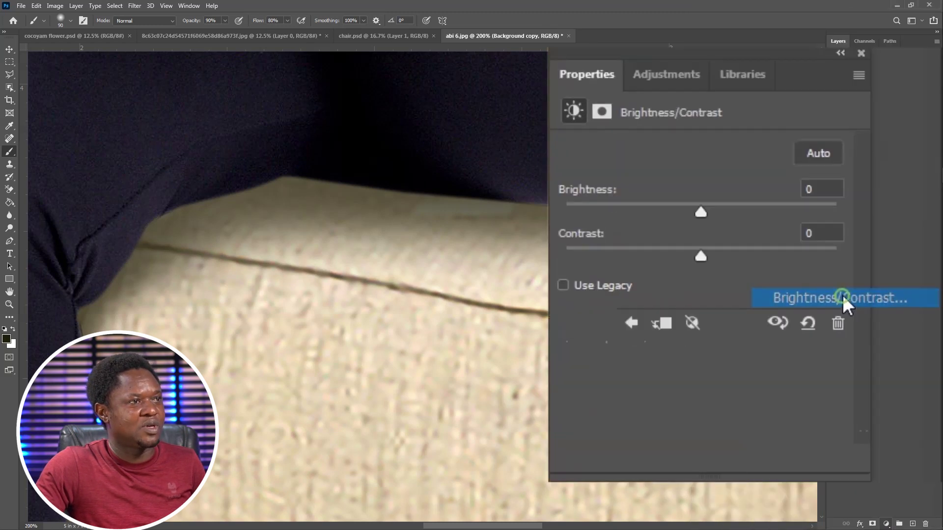
pyautogui.click(645, 206)
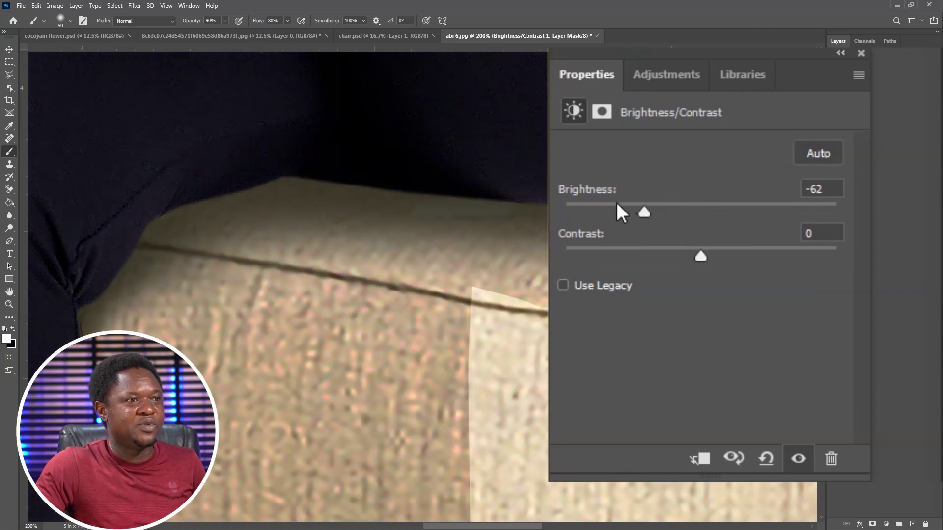
pyautogui.click(595, 208)
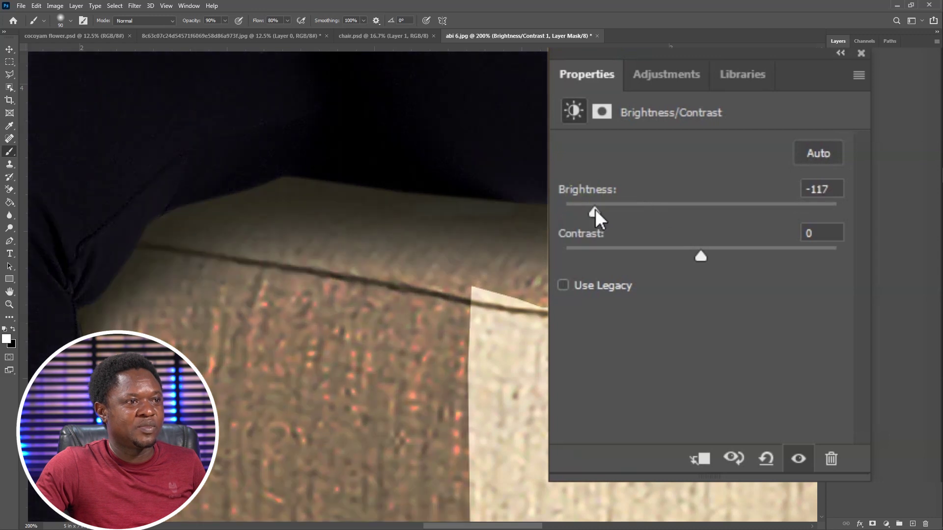
pyautogui.click(773, 252)
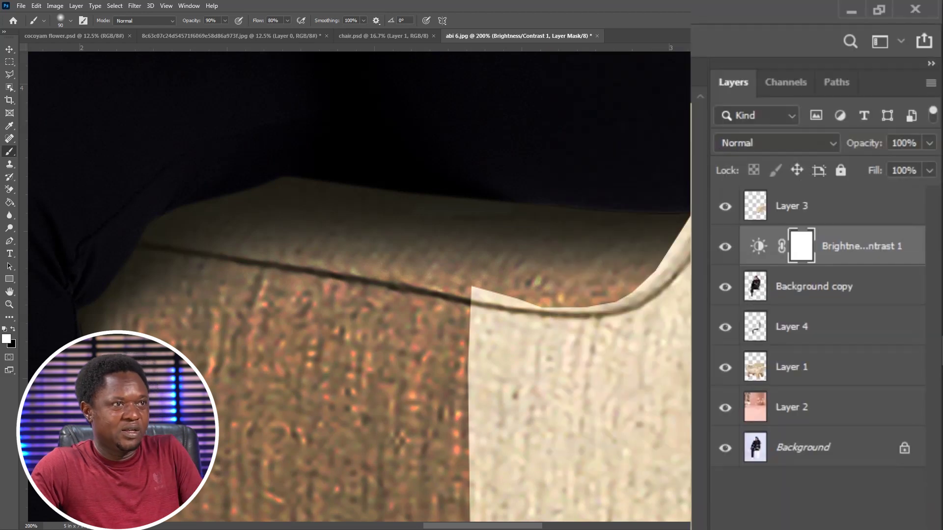
# Step: Invert the Brightness/Contrast mask to black and paint white along the underside of her thigh with a small brush
pyautogui.hotkey('ctrl', 'i')
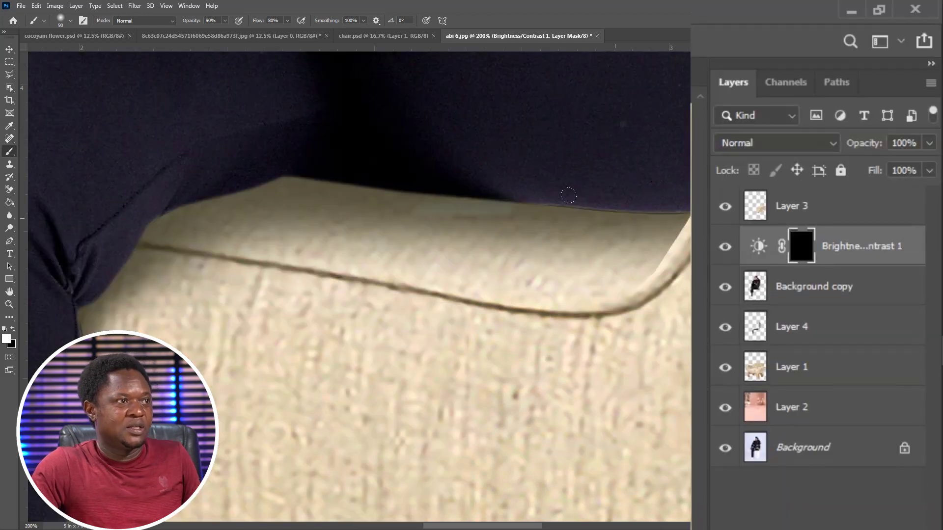
pyautogui.press('[')
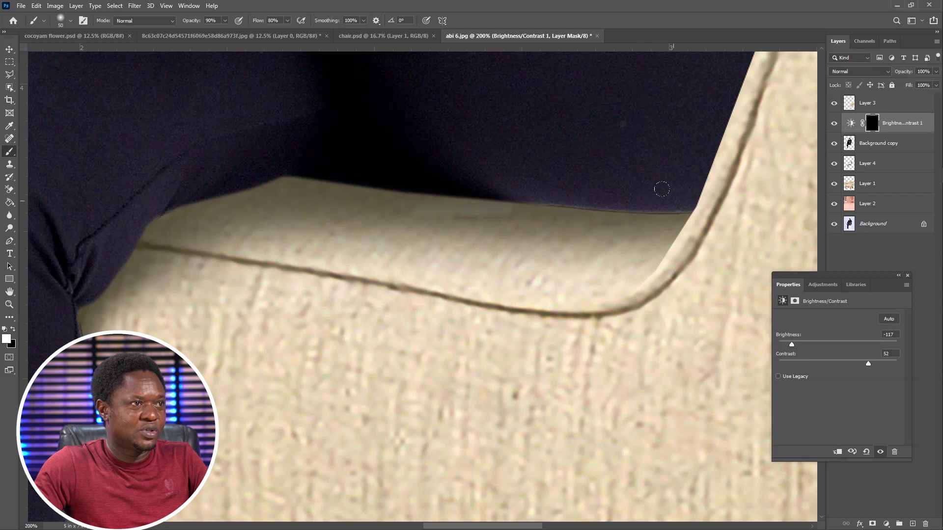
pyautogui.moveTo(678, 191); pyautogui.dragTo(404, 167)
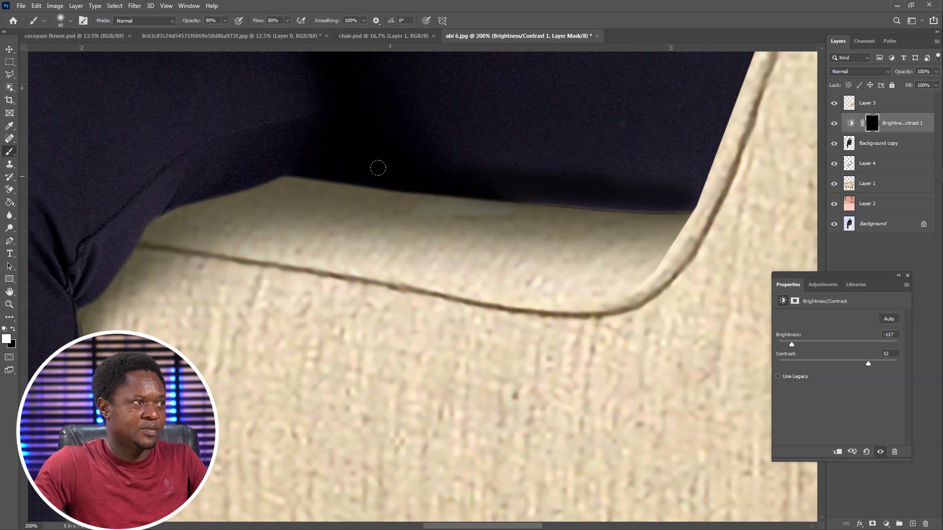
pyautogui.moveTo(378, 168)
pyautogui.mouseDown()
pyautogui.moveTo(268, 159)
pyautogui.moveTo(197, 186)
pyautogui.moveTo(99, 202)
pyautogui.mouseUp()
# Step: Enlarge the brush to 90 px and reduce it to 43% opacity and 37% flow
pyautogui.press(']')
pyautogui.press(']')
pyautogui.press(']')
pyautogui.press(']')
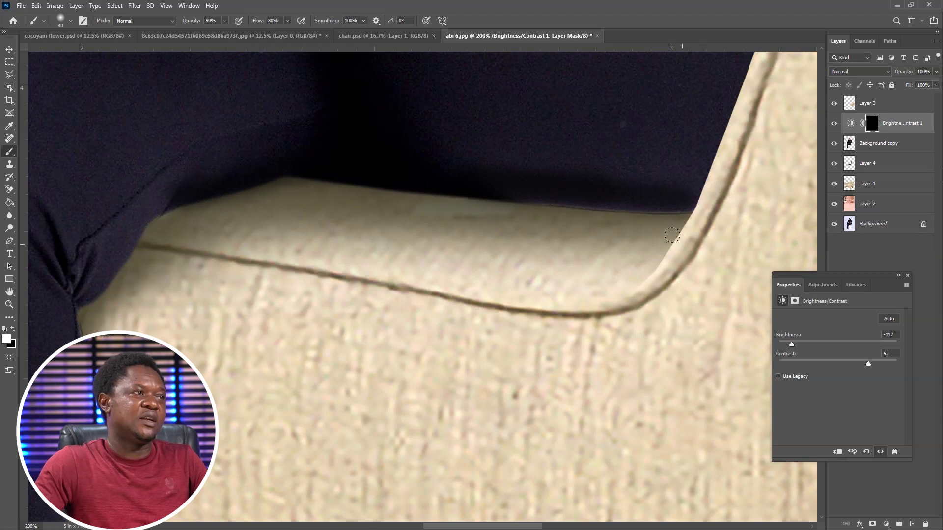
pyautogui.click(518, 49)
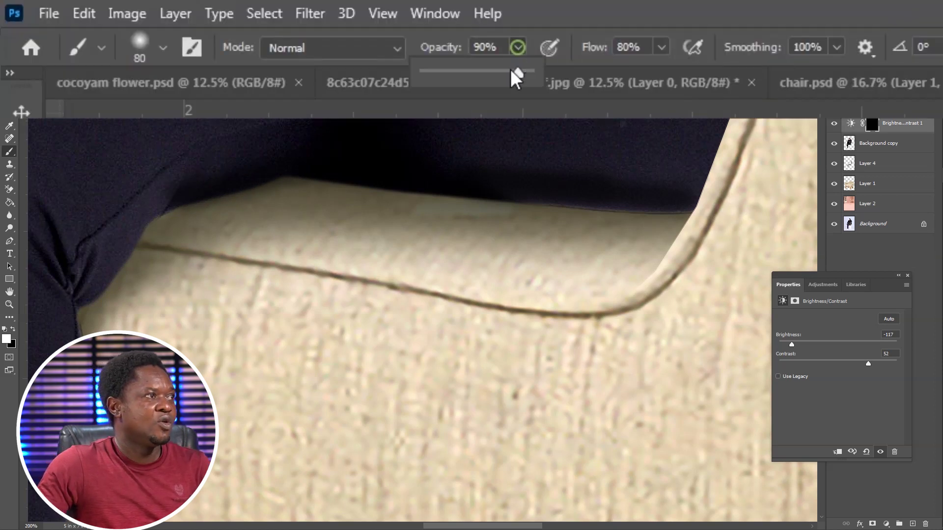
pyautogui.moveTo(510, 71); pyautogui.dragTo(469, 73)
pyautogui.click(660, 48)
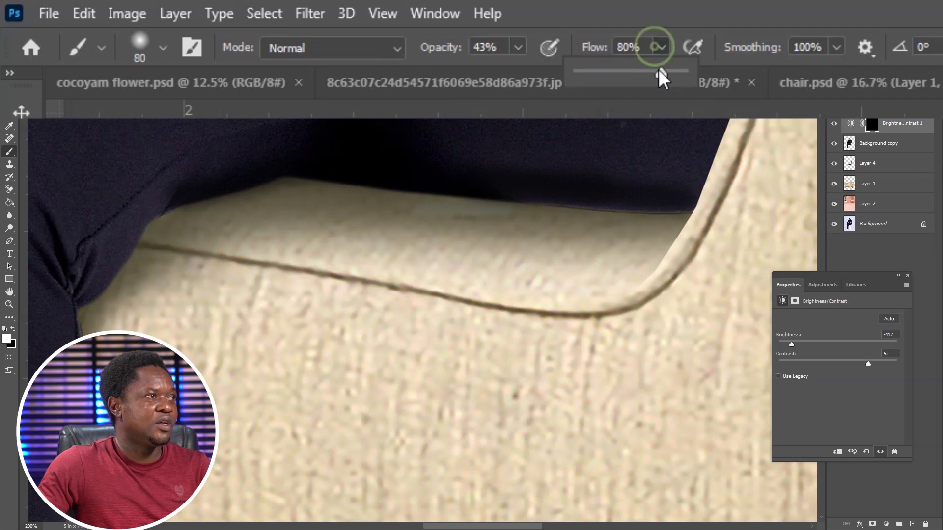
pyautogui.moveTo(659, 73); pyautogui.dragTo(614, 72)
pyautogui.press(']')
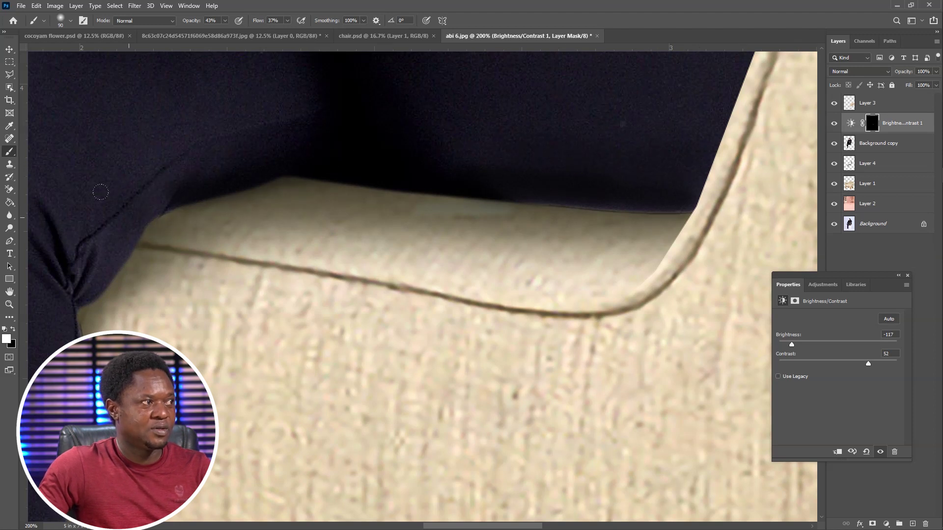
# Step: Clip the Brightness/Contrast adjustment to the woman's Background copy layer
pyautogui.click(783, 301)
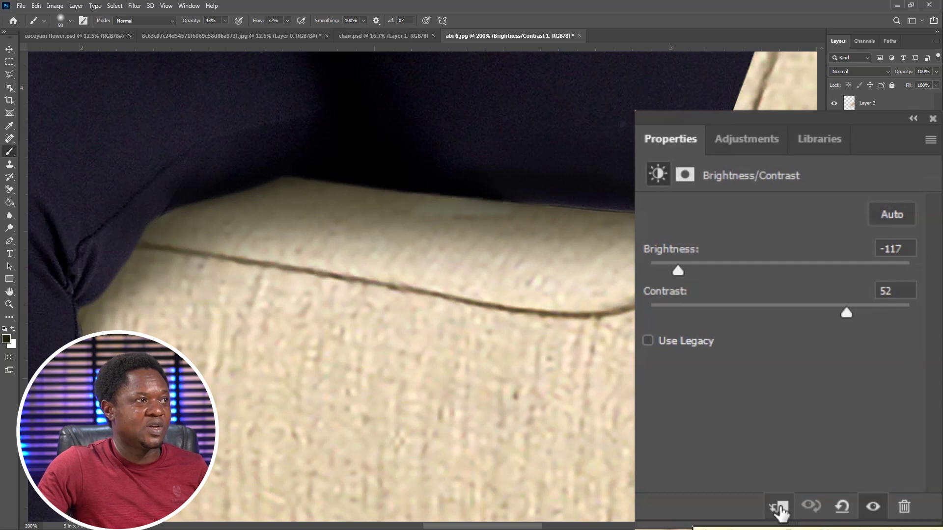
pyautogui.click(779, 508)
# Step: Add a Levels adjustment above the chair's Layer 1 with the white output level at 0, and invert its mask to black
pyautogui.click(887, 184)
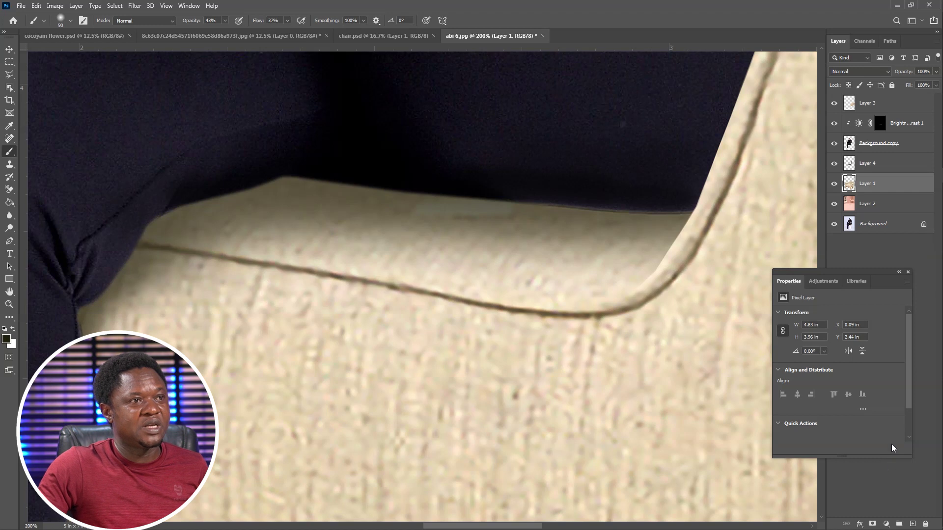
pyautogui.click(885, 524)
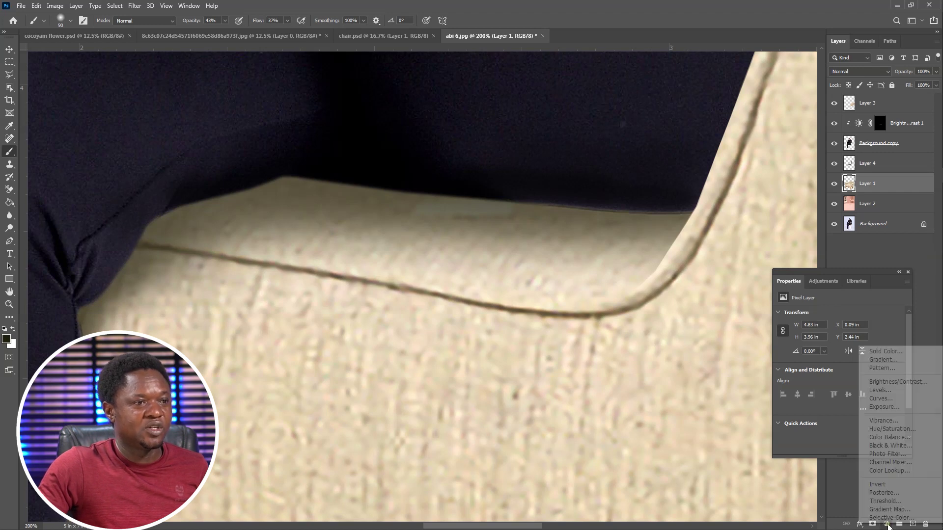
pyautogui.click(821, 208)
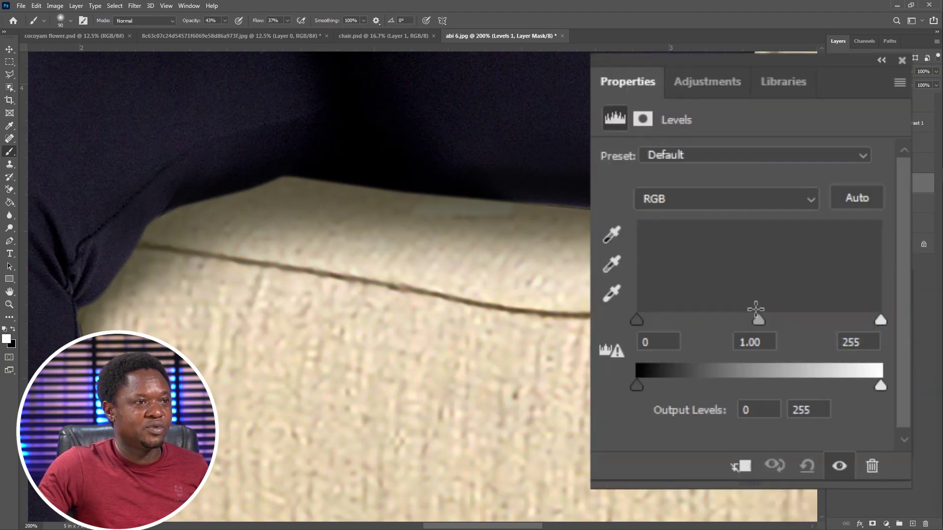
pyautogui.moveTo(880, 383); pyautogui.dragTo(635, 393)
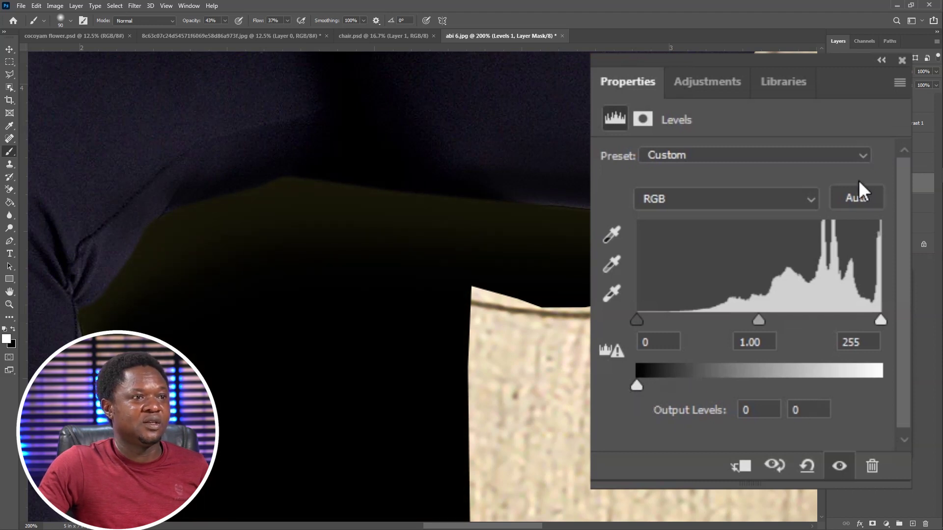
pyautogui.click(902, 59)
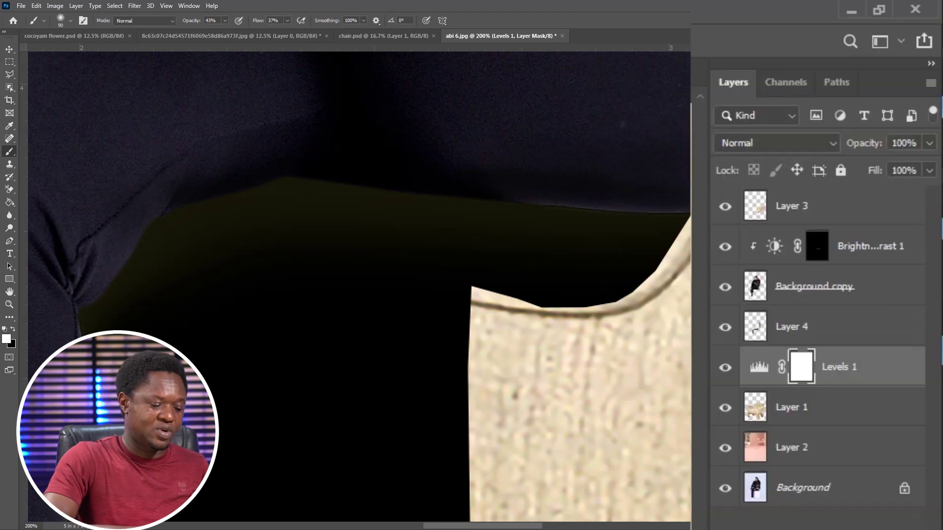
pyautogui.hotkey('ctrl', 'i')
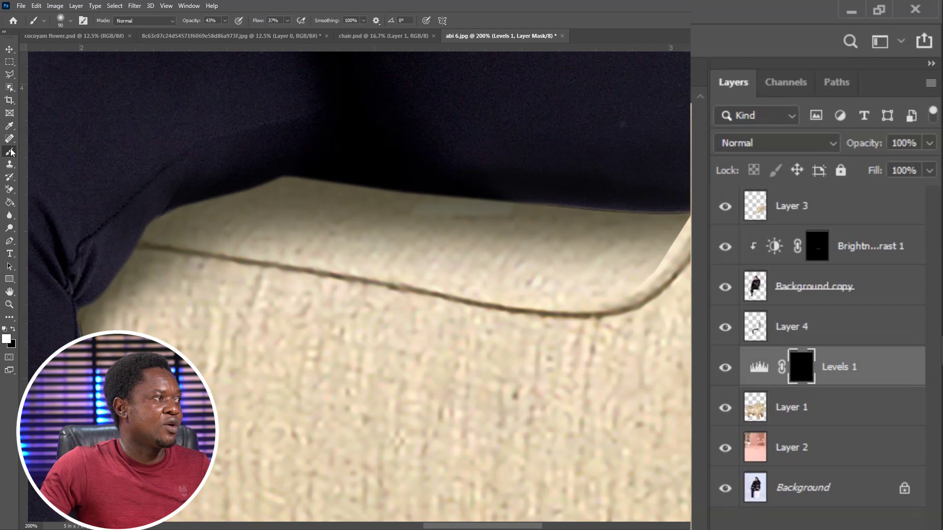
# Step: Set the brush to 58% opacity and 54% flow for painting on the Levels mask
pyautogui.hotkey('shift', '3')
pyautogui.hotkey('shift', '7')
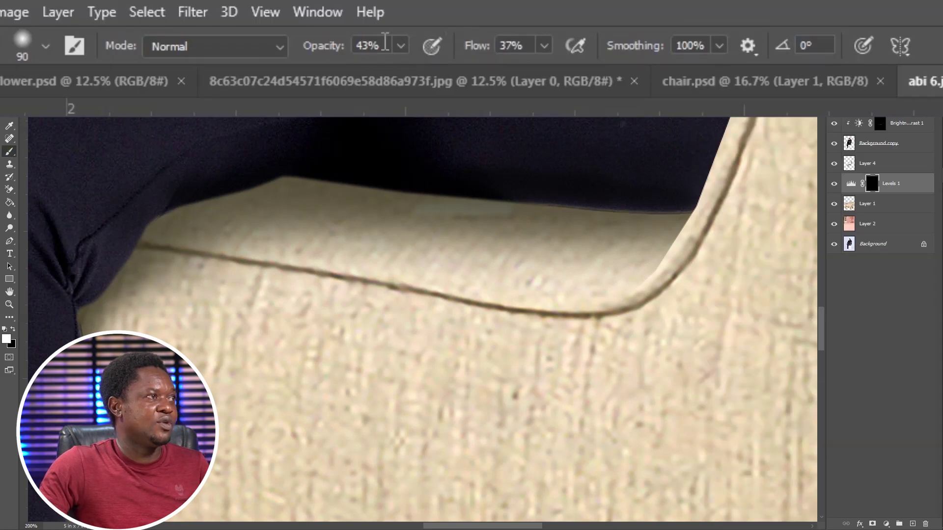
pyautogui.click(401, 45)
pyautogui.moveTo(408, 70); pyautogui.dragTo(415, 71)
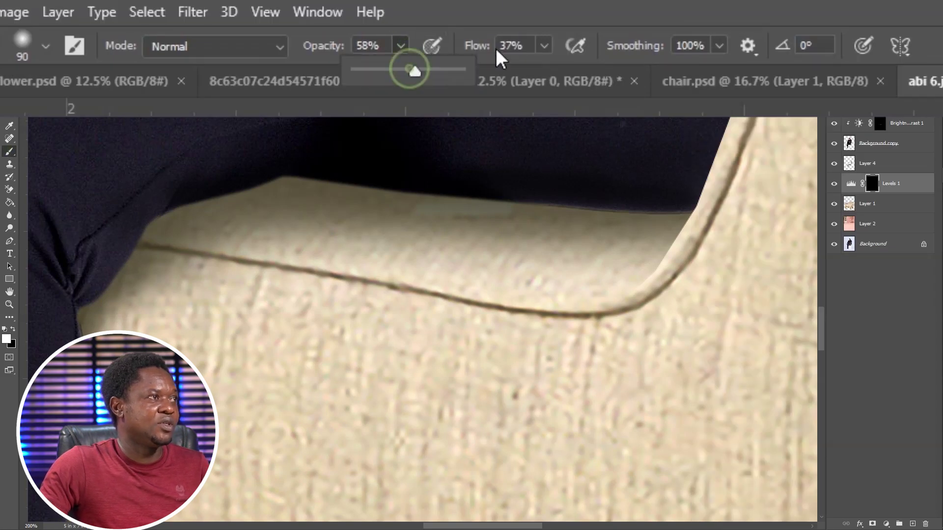
pyautogui.click(544, 45)
pyautogui.click(564, 69)
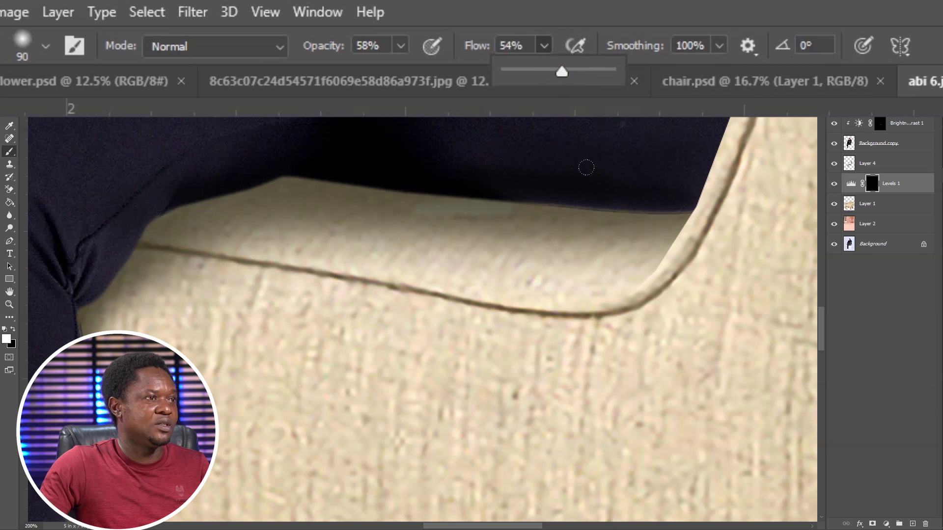
pyautogui.click(564, 181)
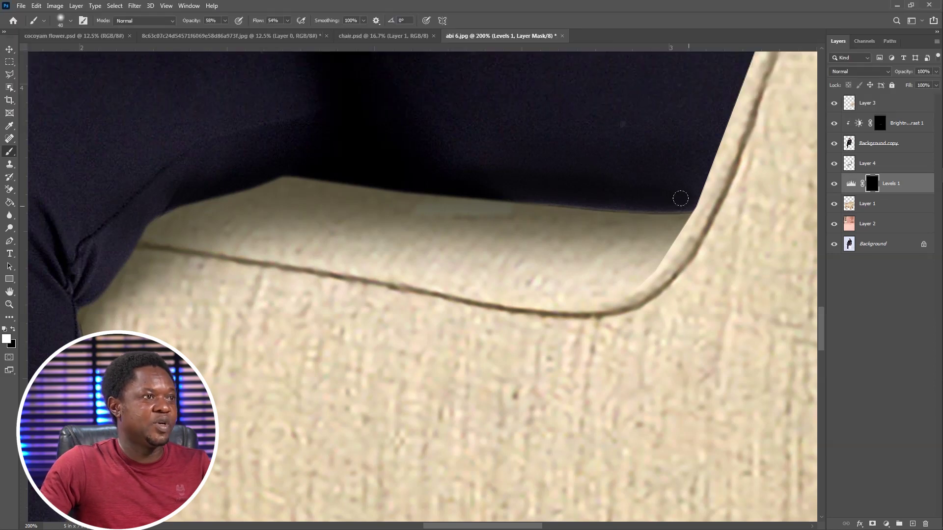
# Step: Paint white on the Levels 1 mask along the seat edge directly under the thigh and behind the lower leg
pyautogui.moveTo(681, 198)
pyautogui.mouseDown()
pyautogui.moveTo(579, 199)
pyautogui.moveTo(641, 199)
pyautogui.moveTo(459, 180)
pyautogui.mouseUp()
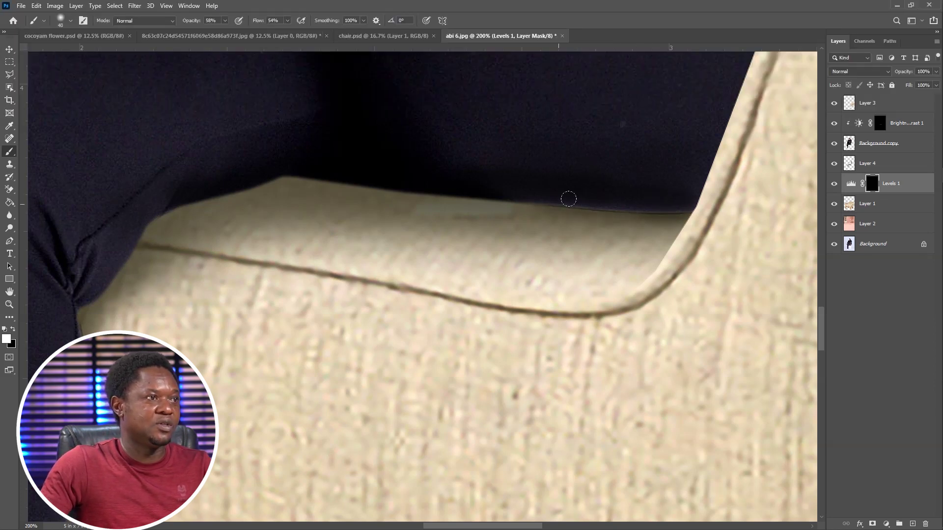
pyautogui.moveTo(568, 199)
pyautogui.mouseDown()
pyautogui.moveTo(269, 168)
pyautogui.moveTo(247, 172)
pyautogui.moveTo(292, 189)
pyautogui.moveTo(287, 171)
pyautogui.moveTo(194, 185)
pyautogui.moveTo(72, 231)
pyautogui.moveTo(306, 156)
pyautogui.moveTo(282, 164)
pyautogui.moveTo(646, 211)
pyautogui.moveTo(710, 195)
pyautogui.mouseUp()
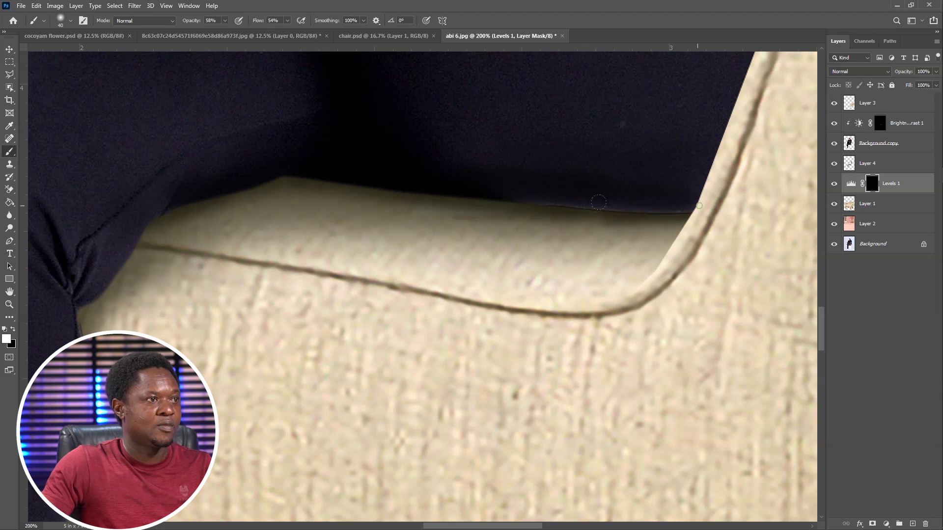
pyautogui.moveTo(599, 202)
pyautogui.mouseDown()
pyautogui.moveTo(239, 166)
pyautogui.moveTo(197, 167)
pyautogui.moveTo(119, 200)
pyautogui.moveTo(243, 187)
pyautogui.moveTo(252, 176)
pyautogui.moveTo(75, 210)
pyautogui.mouseUp()
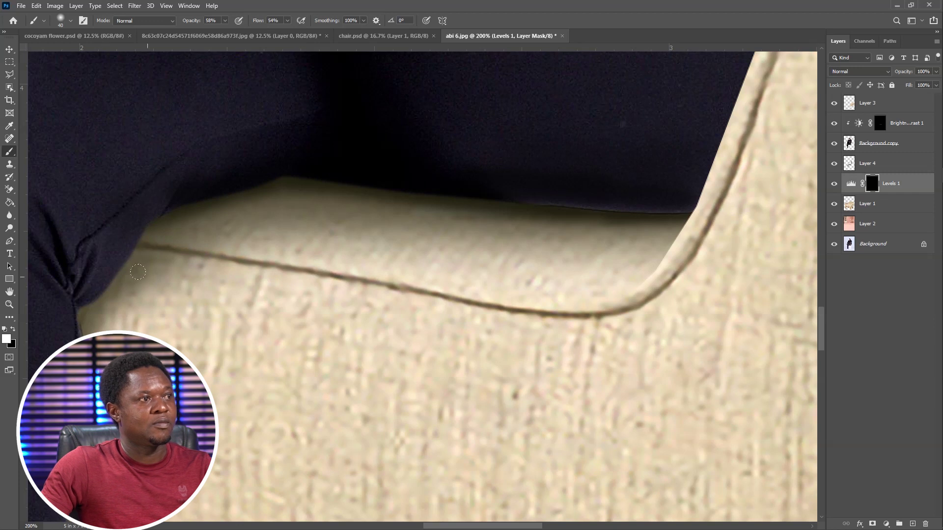
# Step: Lower the Levels 1 adjustment layer's opacity to 77%
pyautogui.hotkey('ctrl', '-')
pyautogui.hotkey('ctrl', '-')
pyautogui.hotkey('ctrl', '-')
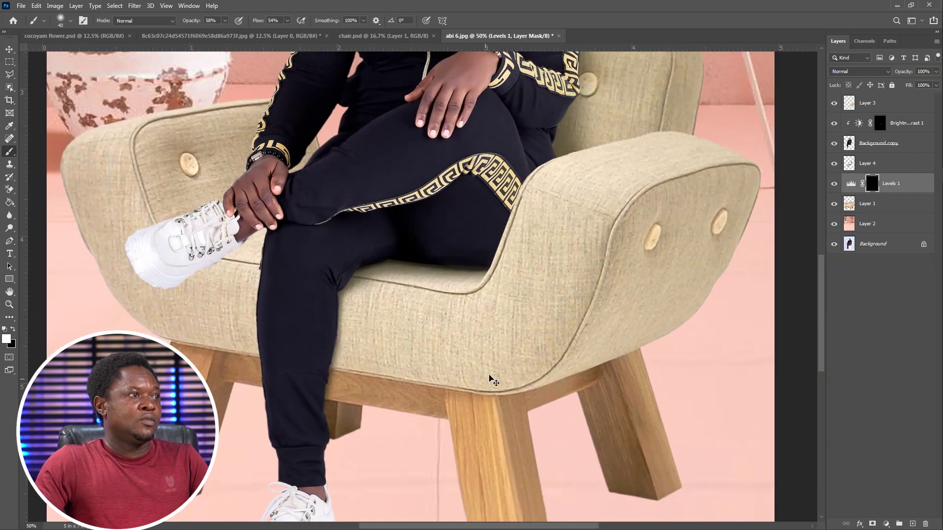
pyautogui.hotkey('ctrl', '-')
pyautogui.moveTo(905, 74); pyautogui.dragTo(898, 74)
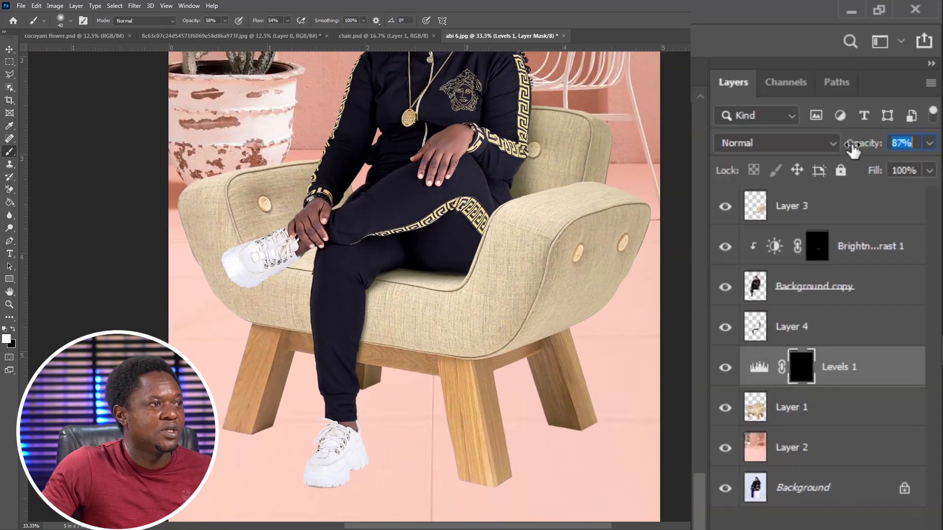
pyautogui.moveTo(853, 151); pyautogui.dragTo(843, 152)
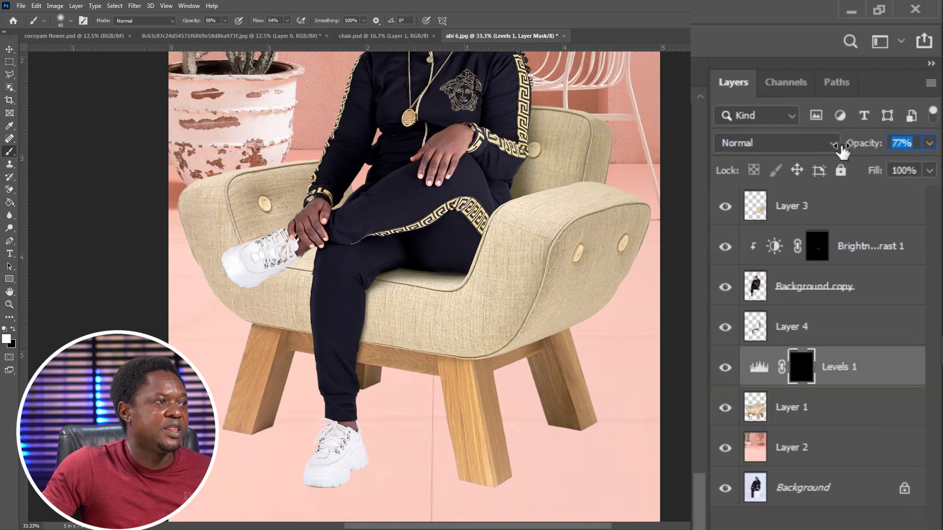
# Step: Merge the clipped Brightness/Contrast adjustment with the woman's Background copy layer
pyautogui.hotkey('ctrl', '-')
pyautogui.hotkey('ctrl', '-')
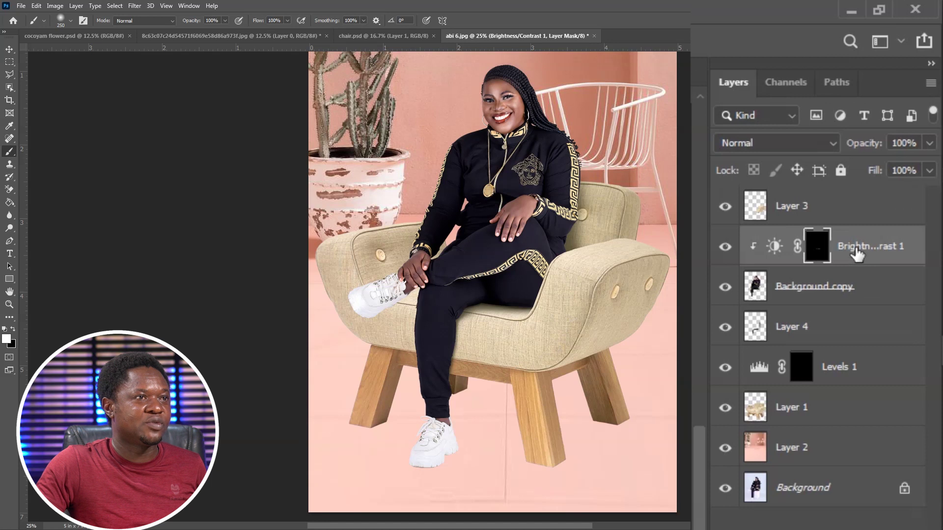
pyautogui.click(898, 123)
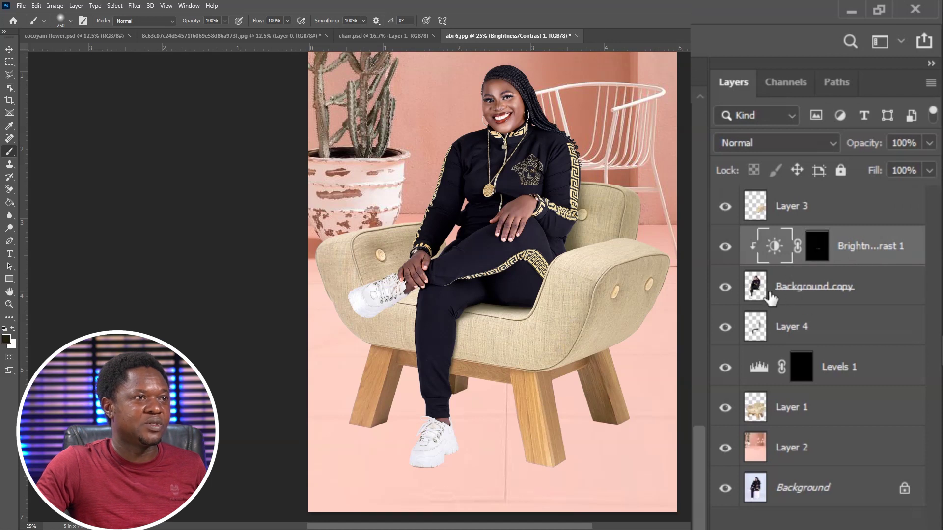
pyautogui.click(863, 288)
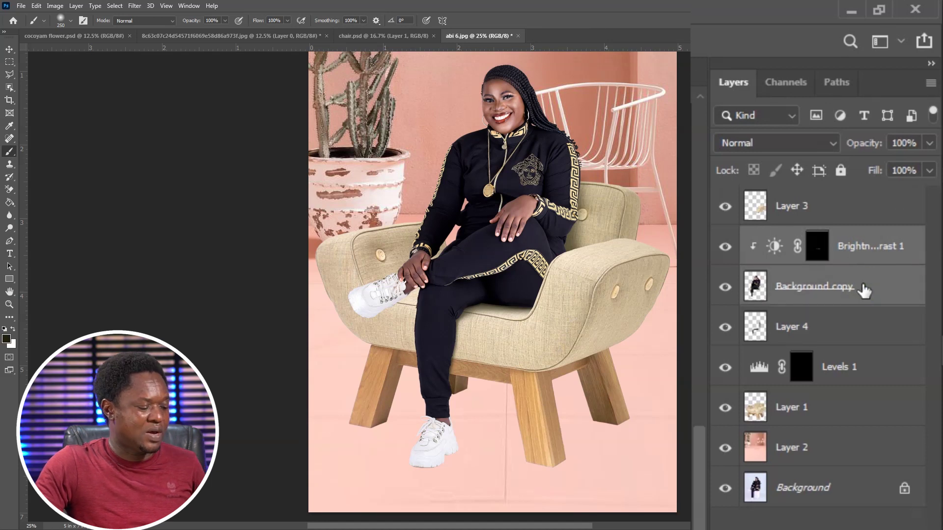
pyautogui.hotkey('ctrl', 'e')
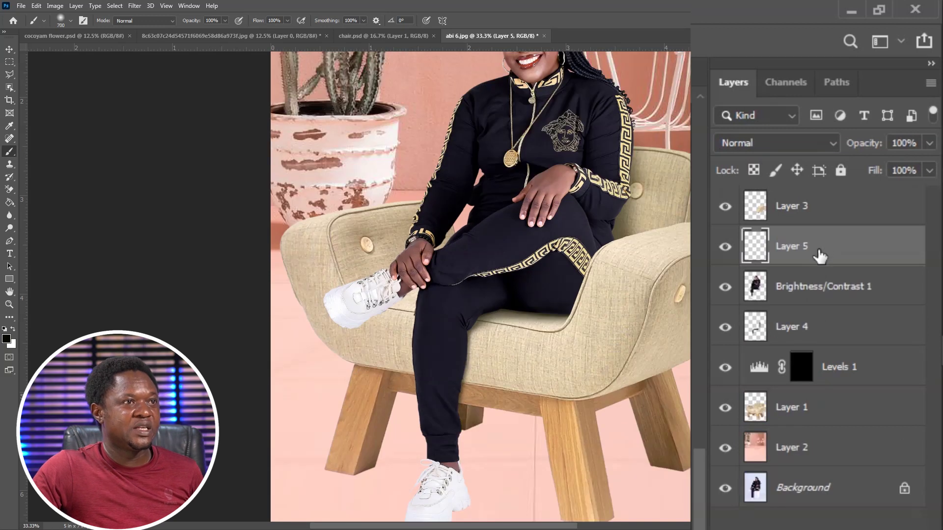
# Step: Move the empty Layer 5 above Layer 3 and reduce the brush size to 300 px
pyautogui.moveTo(820, 255); pyautogui.dragTo(817, 204)
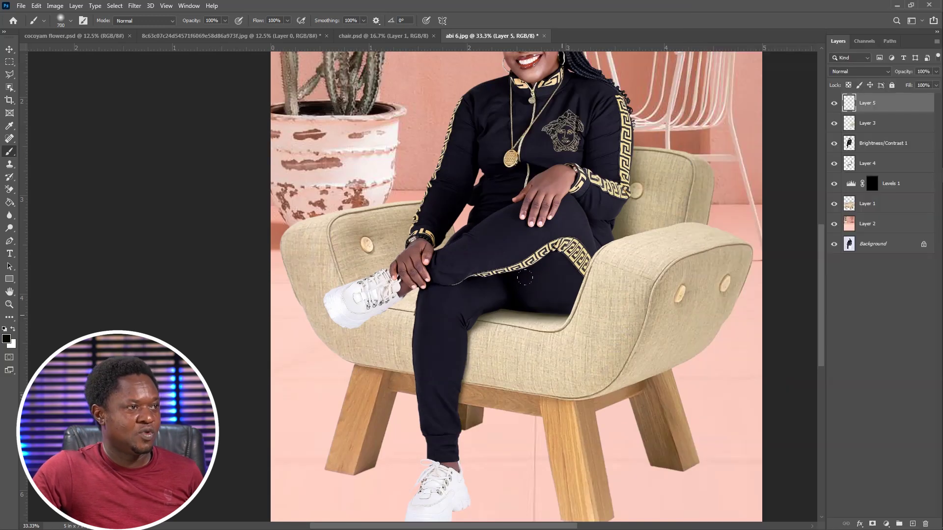
pyautogui.press('[')
pyautogui.press('[')
pyautogui.press('[')
pyautogui.press('[')
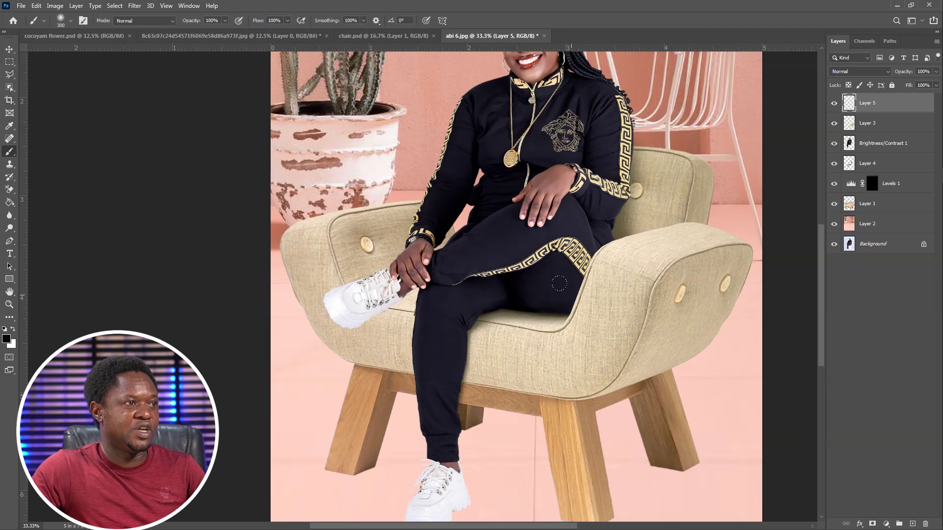
# Step: Paint a large soft black shadow over the seat and inner armrest below the thigh, and lower Layer 5's opacity to 21%
pyautogui.moveTo(550, 273)
pyautogui.mouseDown()
pyautogui.moveTo(569, 295)
pyautogui.moveTo(572, 319)
pyautogui.moveTo(535, 344)
pyautogui.moveTo(456, 320)
pyautogui.moveTo(496, 351)
pyautogui.moveTo(432, 326)
pyautogui.moveTo(485, 296)
pyautogui.moveTo(495, 341)
pyautogui.moveTo(565, 338)
pyautogui.moveTo(570, 309)
pyautogui.moveTo(559, 256)
pyautogui.moveTo(526, 244)
pyautogui.moveTo(589, 329)
pyautogui.mouseUp()
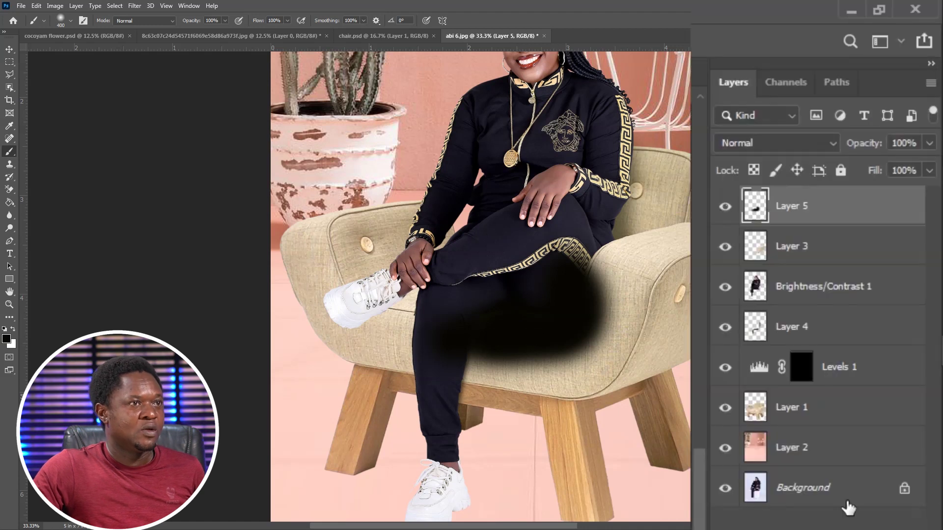
pyautogui.moveTo(862, 150); pyautogui.dragTo(786, 148)
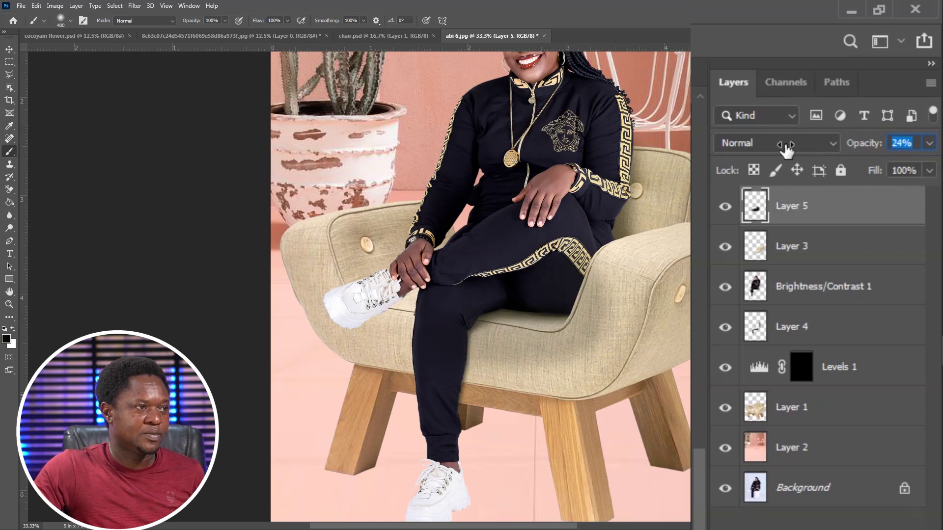
pyautogui.moveTo(785, 148); pyautogui.dragTo(783, 148)
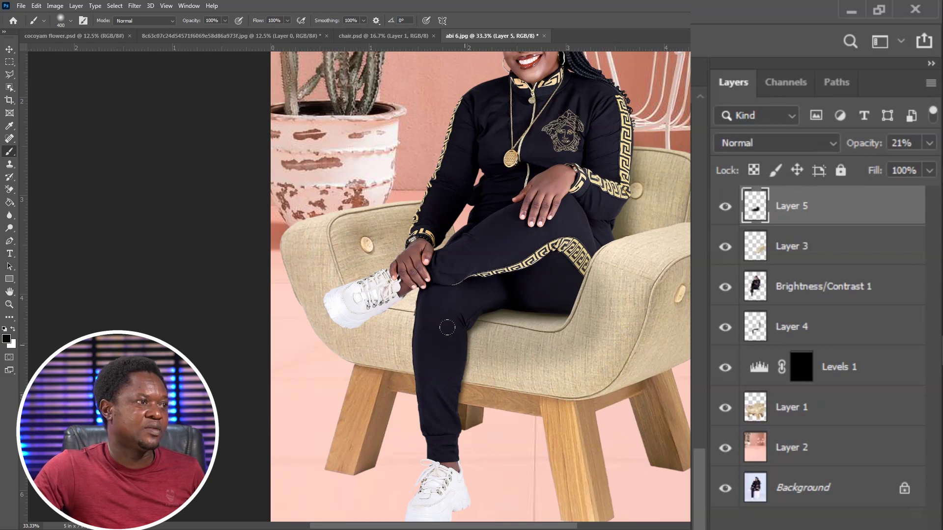
# Step: On the merged Brightness/Contrast 1 layer, draw a polygonal lasso selection around the raised shoe and the hand on the ankle
pyautogui.click(791, 280)
pyautogui.press('l')
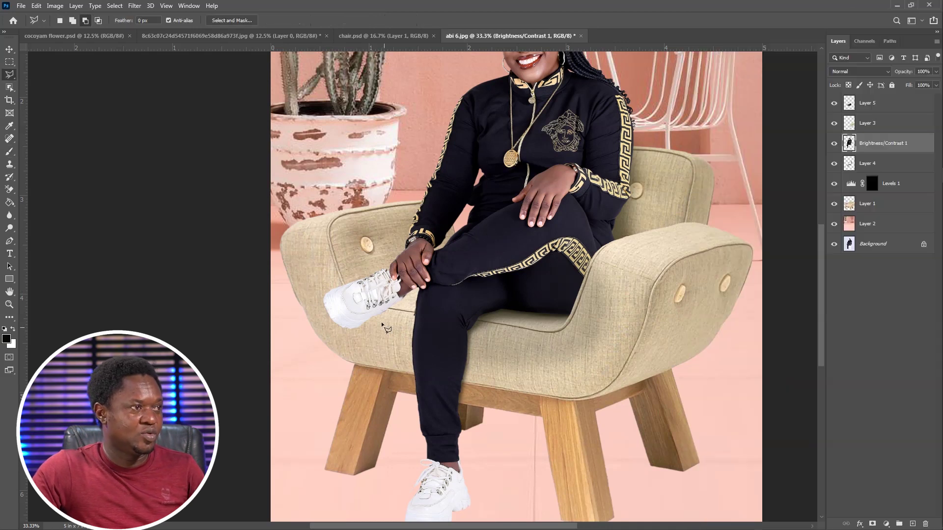
pyautogui.click(418, 255)
pyautogui.click(426, 261)
pyautogui.click(429, 269)
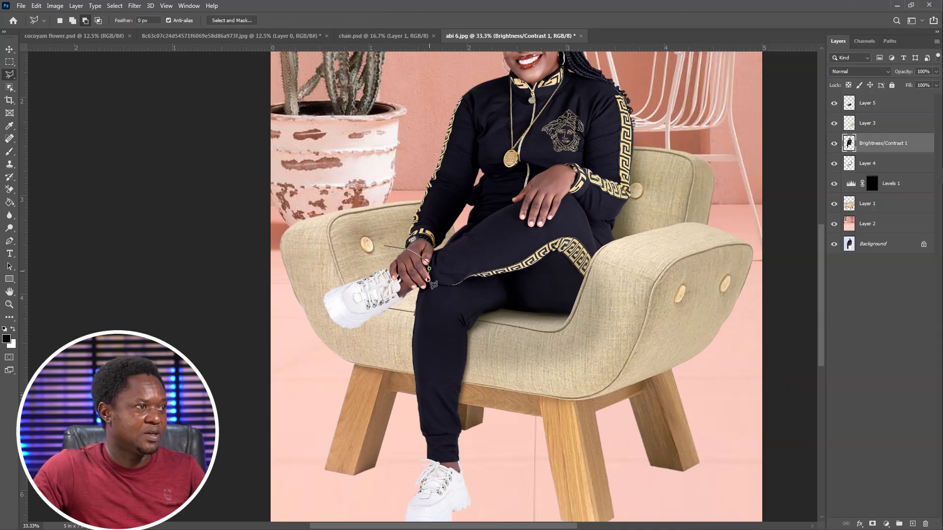
pyautogui.click(429, 278)
pyautogui.click(424, 285)
pyautogui.click(418, 289)
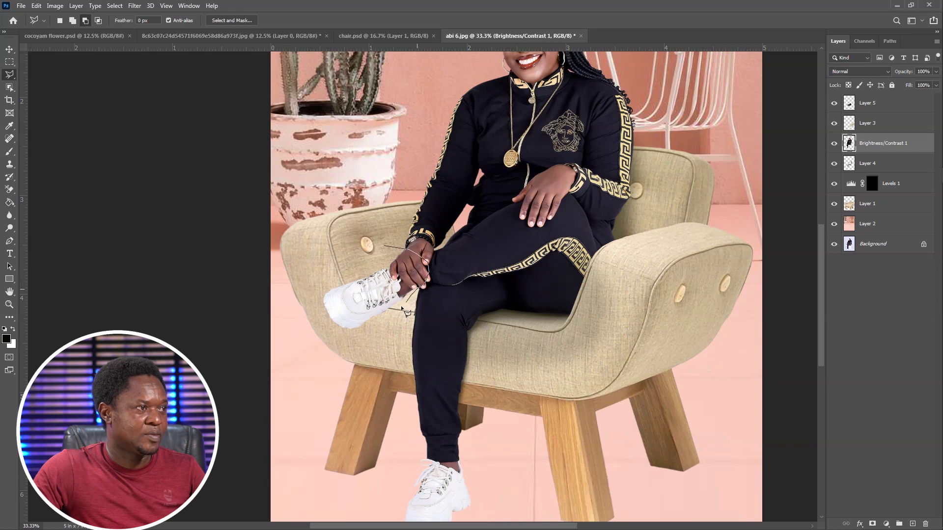
pyautogui.doubleClick(327, 268)
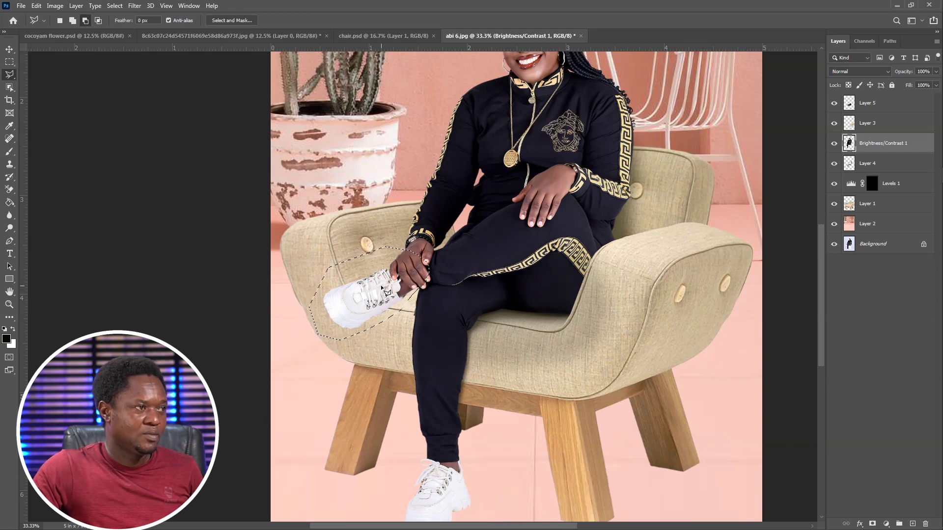
# Step: Feather the selection around the raised shoe and copy the selected area to a new layer
pyautogui.rightClick(381, 288)
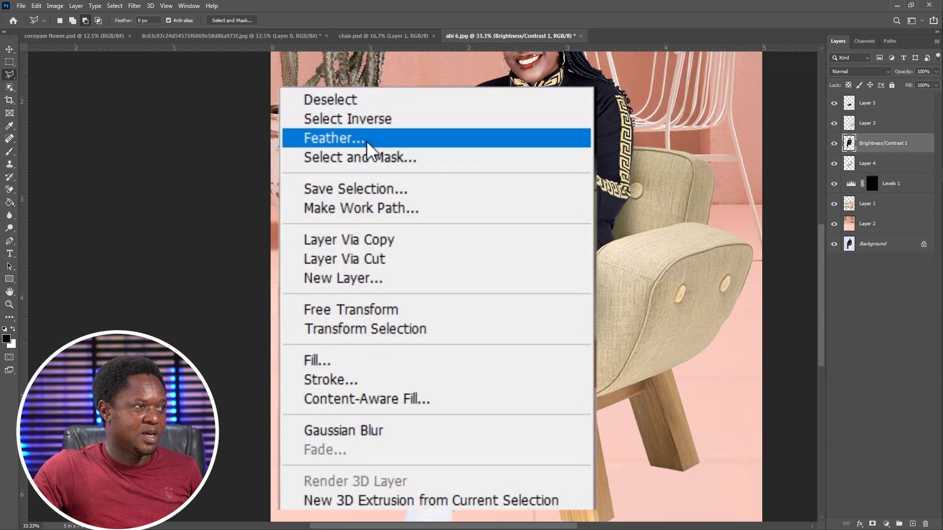
pyautogui.click(417, 301)
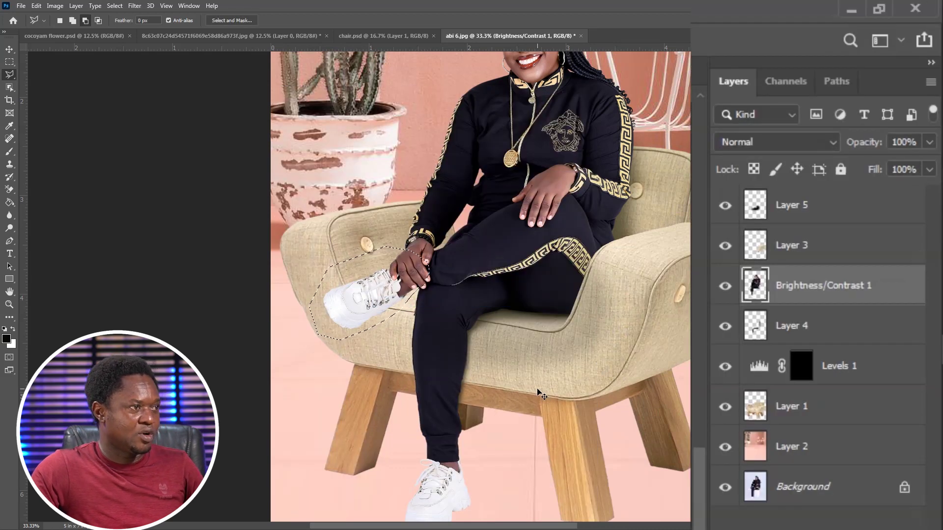
pyautogui.hotkey('ctrl', 'j')
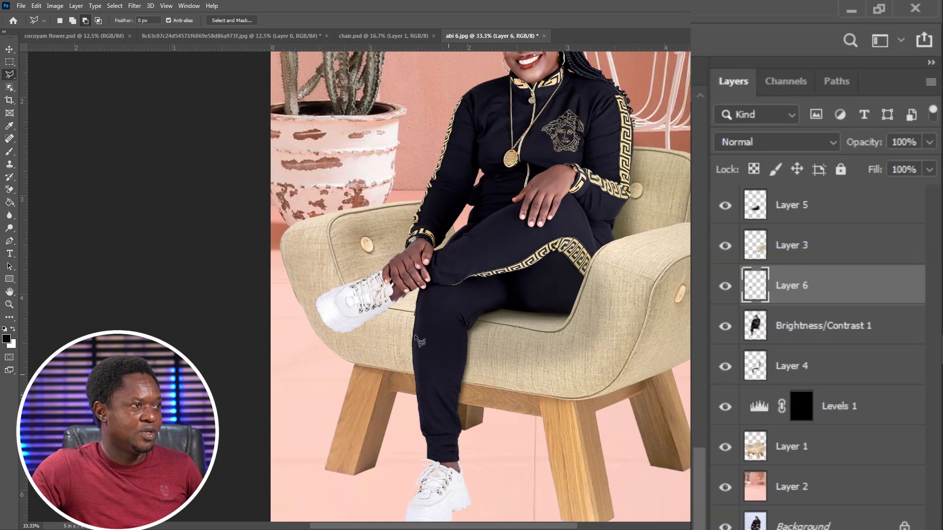
# Step: Place the shoe copy, Layer 6, below the Brightness/Contrast 1 layer and offset it down and right onto the seat front
pyautogui.click(9, 49)
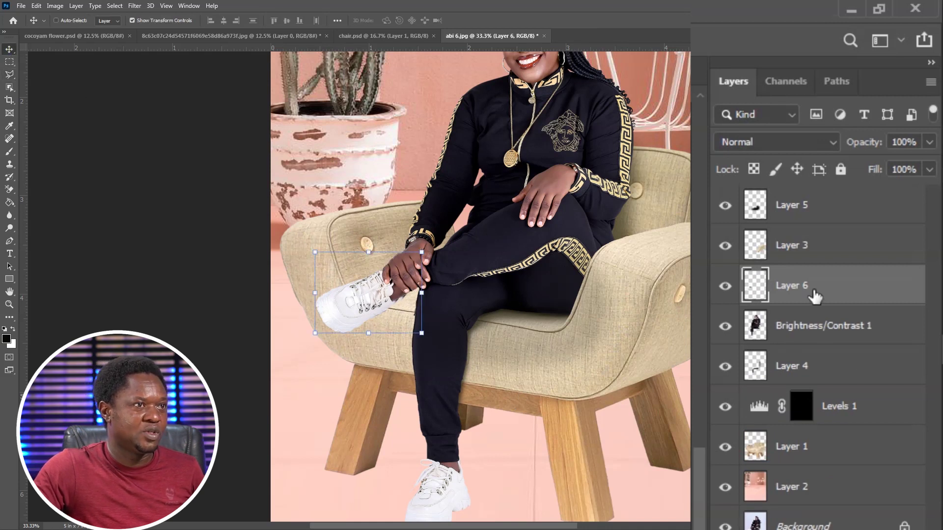
pyautogui.moveTo(791, 290); pyautogui.dragTo(790, 359)
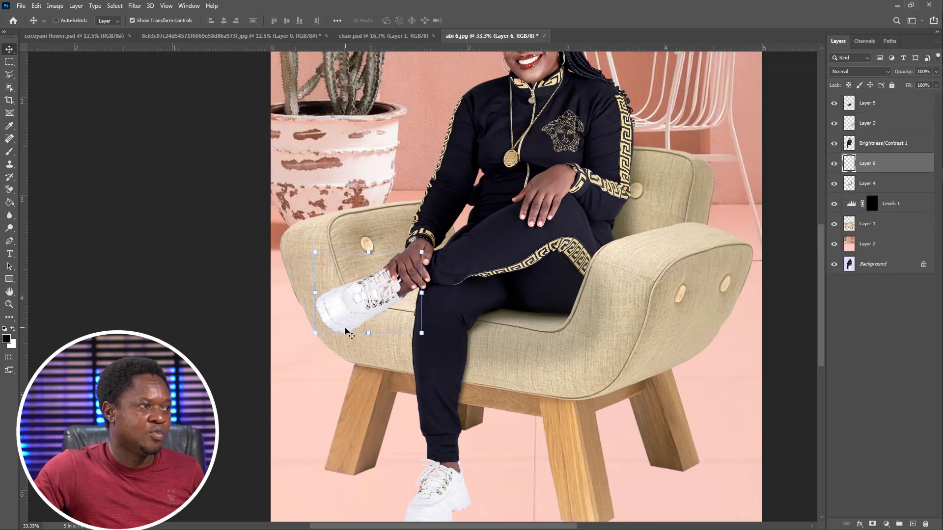
pyautogui.moveTo(354, 297); pyautogui.dragTo(380, 339)
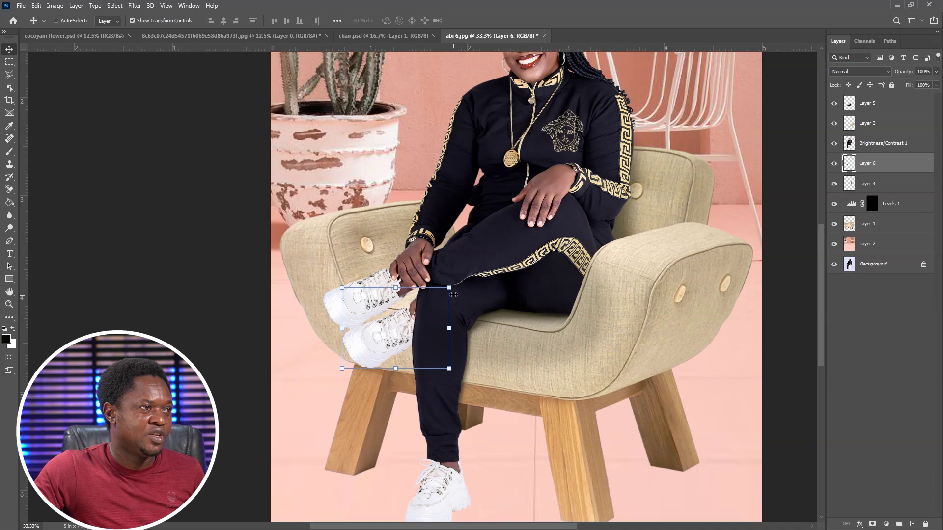
# Step: Scale the shoe copy down to about 87.62% and shift it slightly toward the lower leg
pyautogui.moveTo(449, 288); pyautogui.dragTo(436, 297)
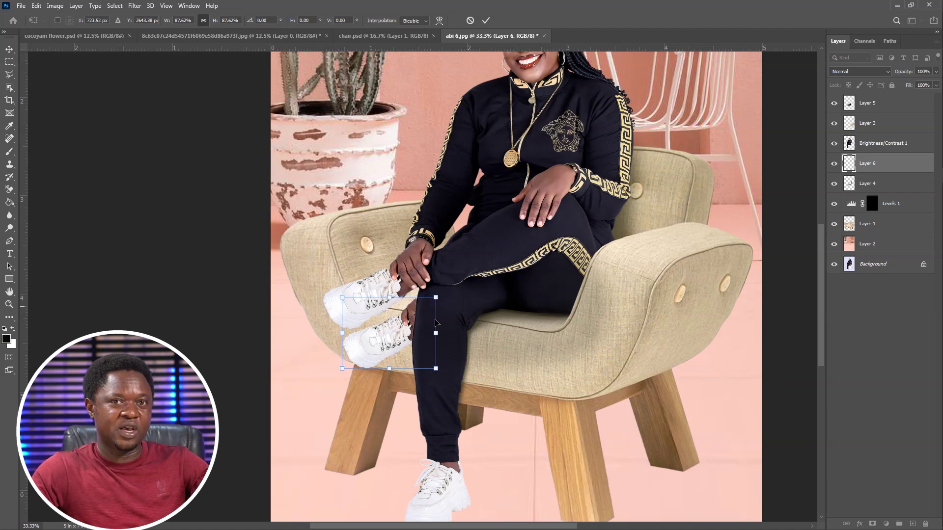
pyautogui.moveTo(384, 341)
pyautogui.mouseDown()
pyautogui.moveTo(392, 349)
pyautogui.moveTo(384, 352)
pyautogui.moveTo(399, 343)
pyautogui.mouseUp()
pyautogui.press('Return')
# Step: Turn the shoe copy solid black by applying Levels with the white output level at 0
pyautogui.click(50, 6)
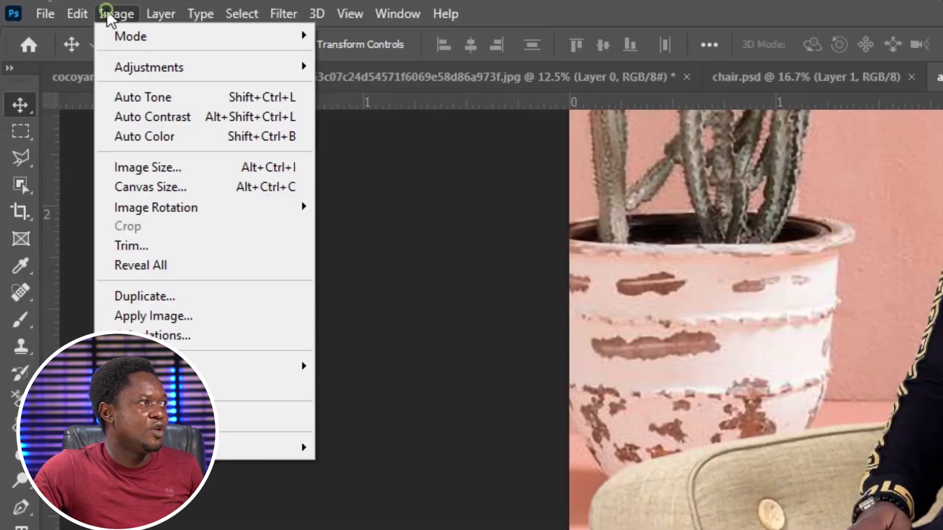
pyautogui.moveTo(111, 31)
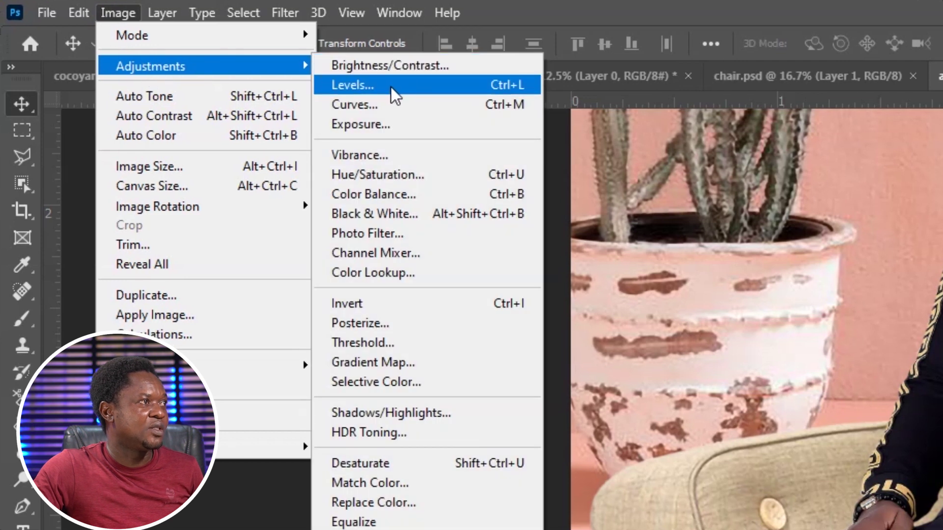
pyautogui.click(392, 88)
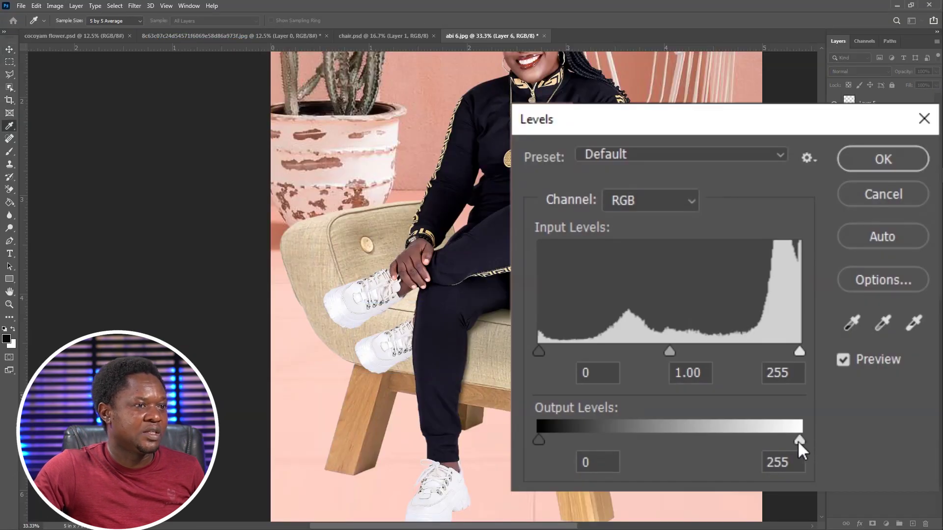
pyautogui.moveTo(798, 440); pyautogui.dragTo(523, 447)
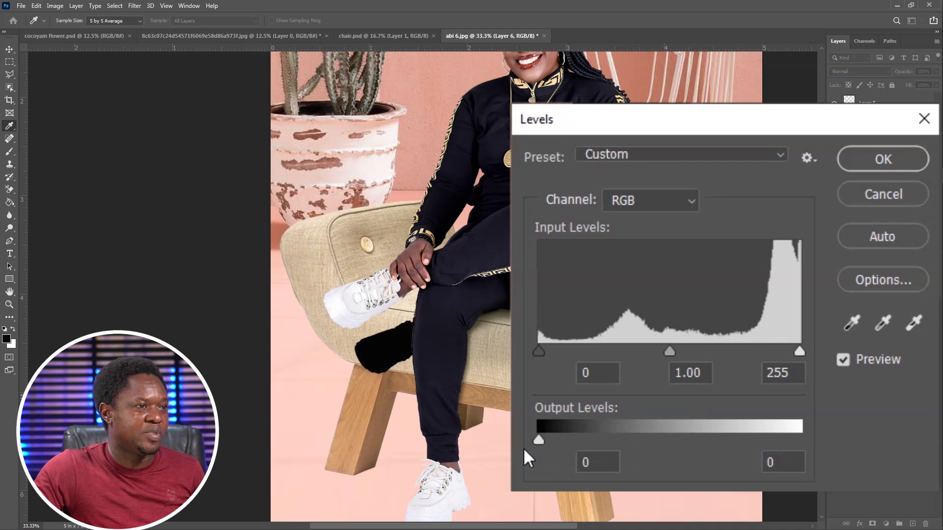
pyautogui.click(876, 158)
pyautogui.press('v')
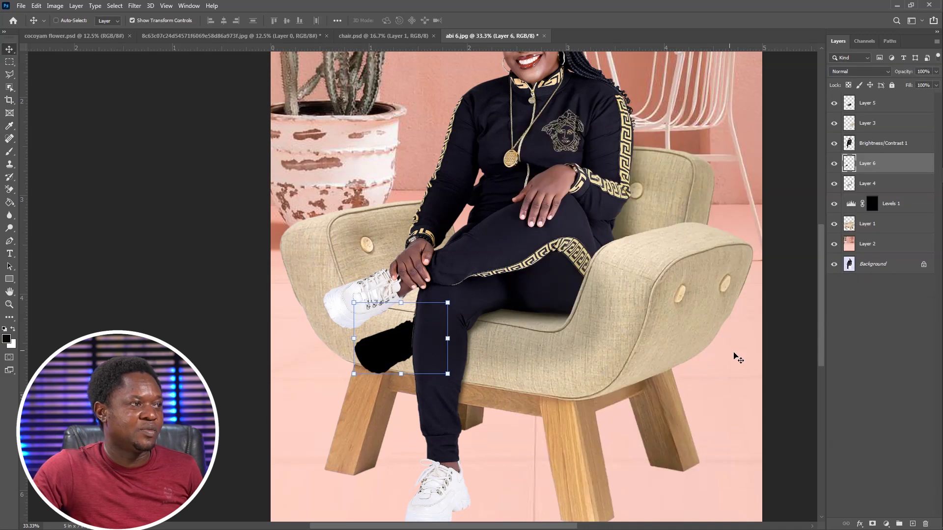
# Step: Apply a Gaussian Blur with a 35-pixel radius to the black shoe copy on Layer 6
pyautogui.click(134, 6)
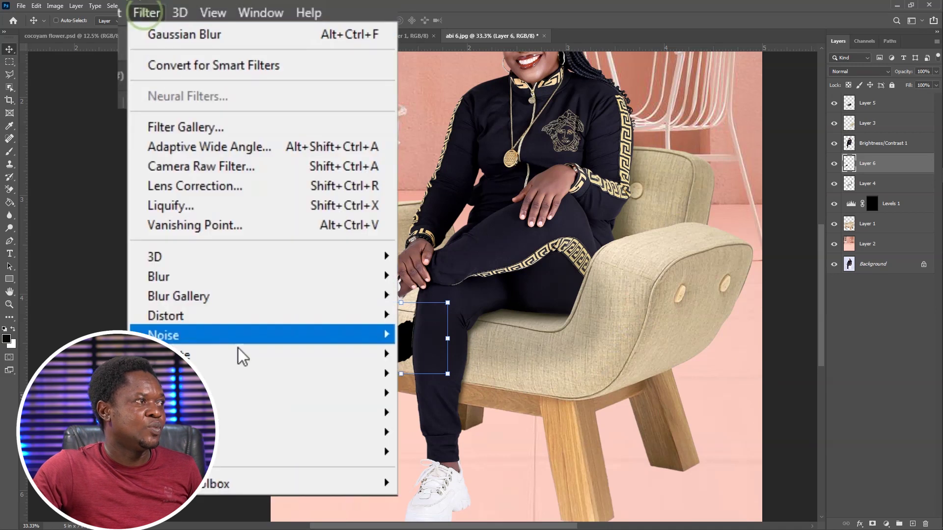
pyautogui.moveTo(201, 277)
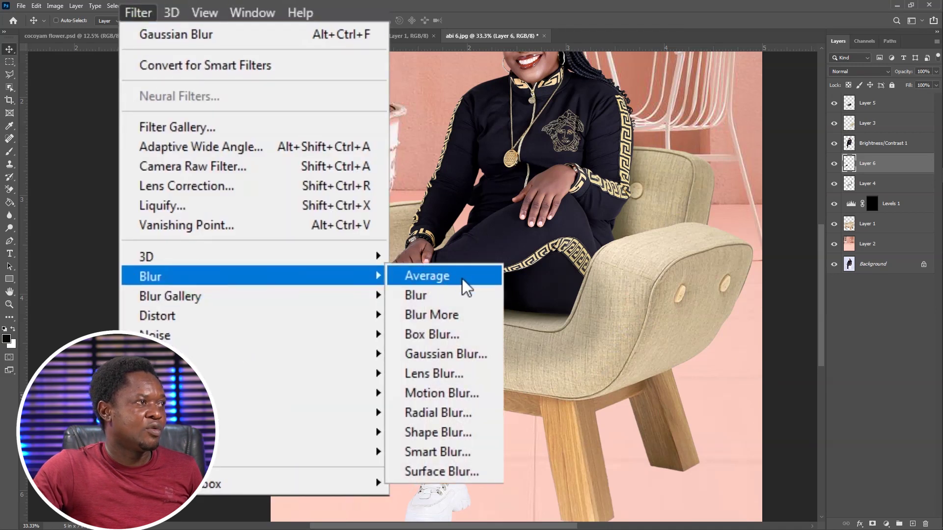
pyautogui.click(447, 354)
pyautogui.moveTo(706, 457)
pyautogui.mouseDown()
pyautogui.moveTo(691, 456)
pyautogui.moveTo(741, 457)
pyautogui.moveTo(701, 456)
pyautogui.mouseUp()
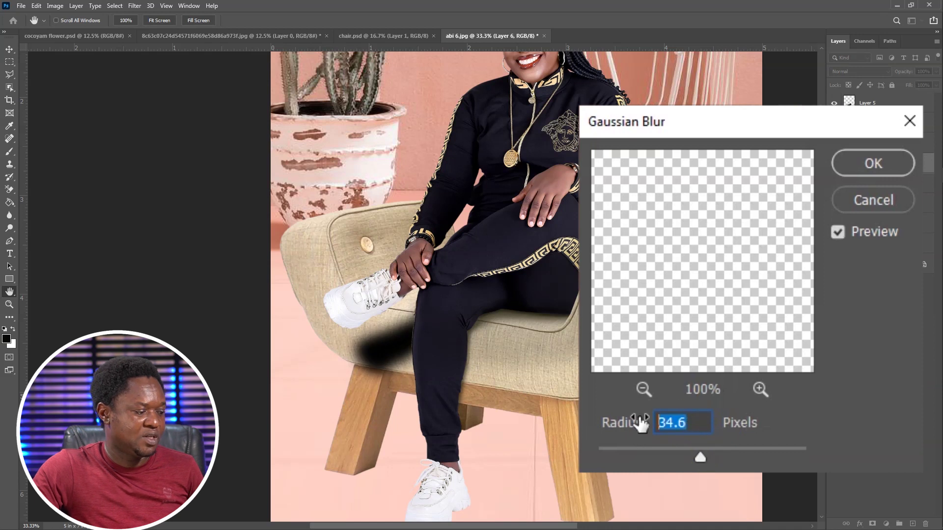
pyautogui.write('35')
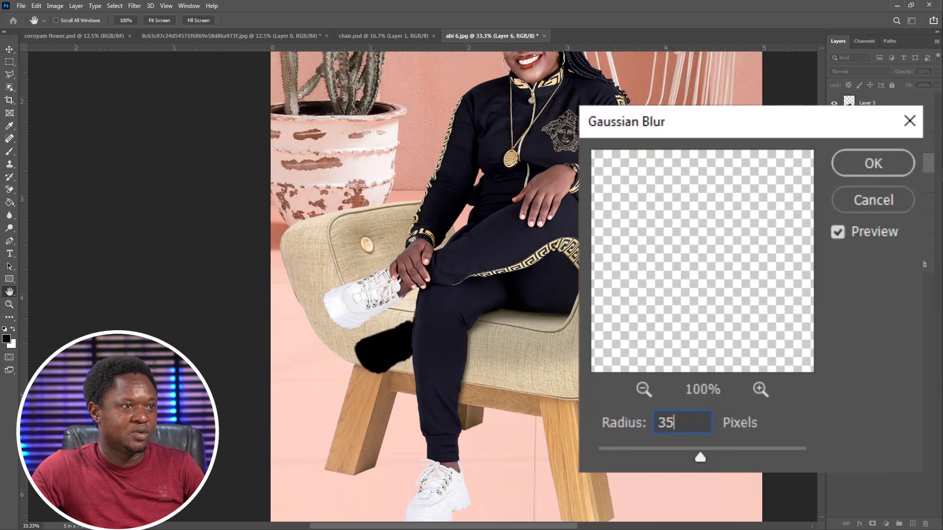
pyautogui.press('Return')
# Step: Lower the opacity of the blurred shoe shadow, Layer 6, to 23%
pyautogui.moveTo(855, 173); pyautogui.dragTo(762, 183)
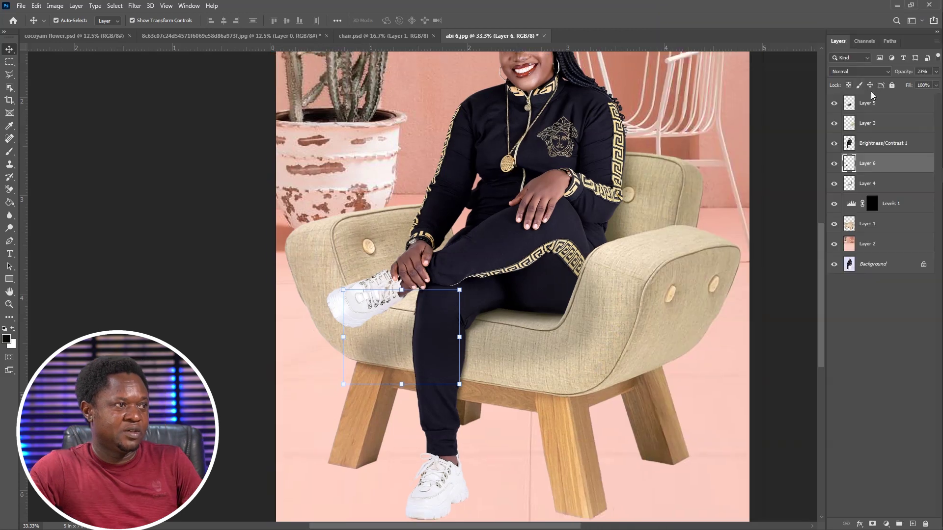
pyautogui.hotkey('ctrl', '-')
pyautogui.hotkey('ctrl', '-')
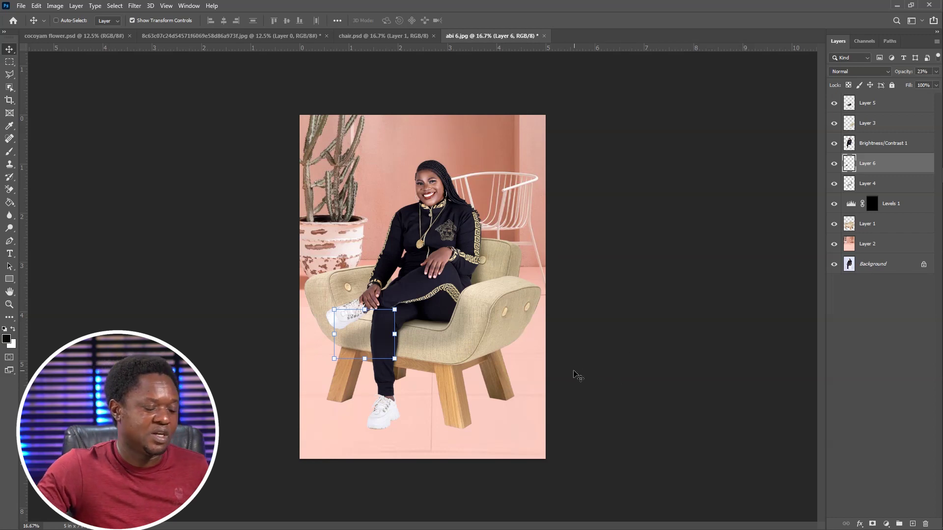
# Step: On Layer 4, brush a soft black shadow onto the seat front beside the lower leg and set the layer's opacity to 37%
pyautogui.hotkey('ctrl', '+')
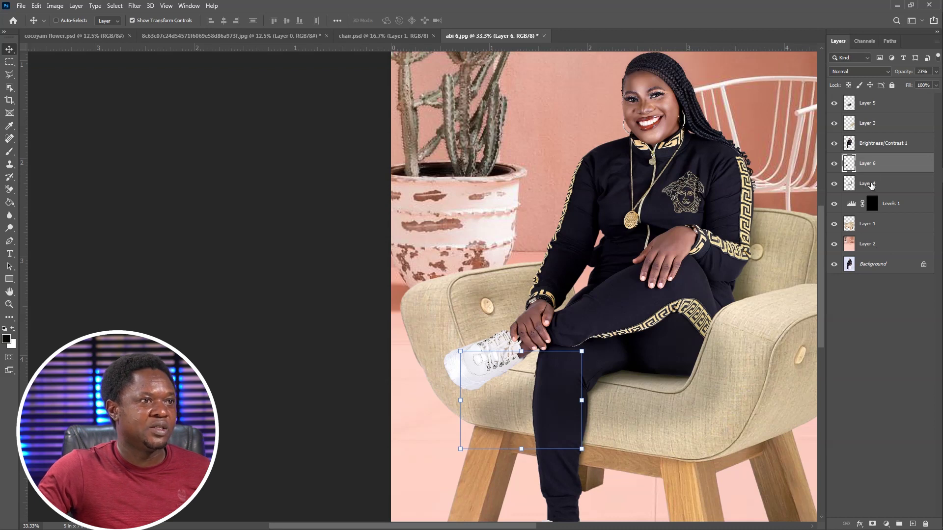
pyautogui.click(871, 184)
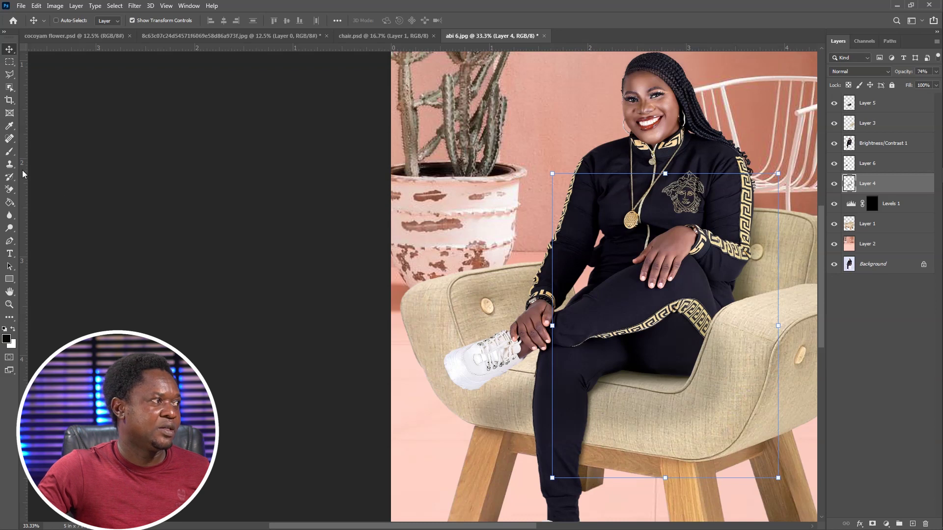
pyautogui.click(10, 151)
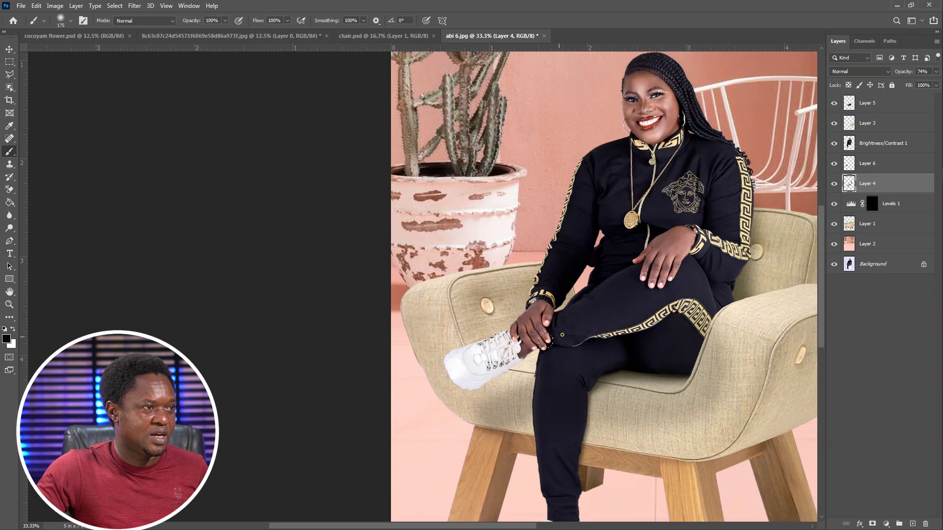
pyautogui.moveTo(527, 357); pyautogui.dragTo(543, 440)
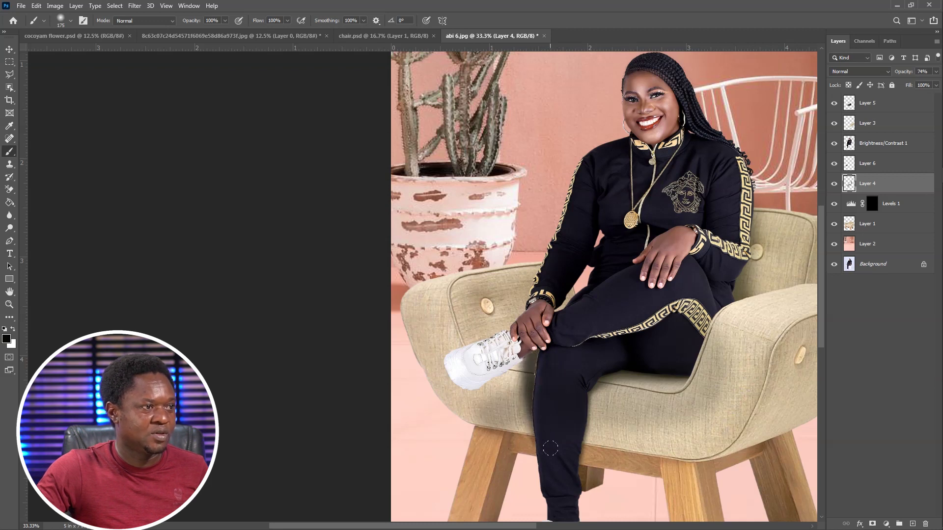
pyautogui.moveTo(902, 72); pyautogui.dragTo(886, 72)
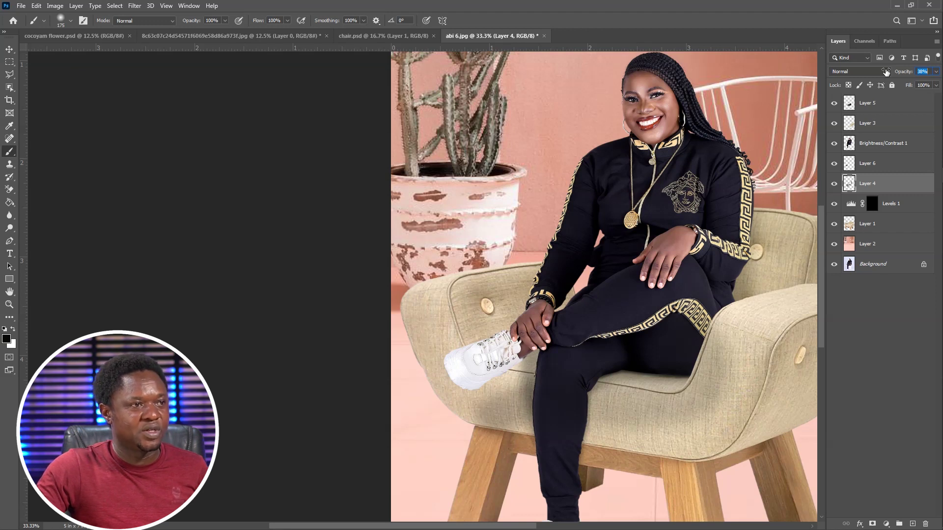
pyautogui.moveTo(886, 72); pyautogui.dragTo(885, 72)
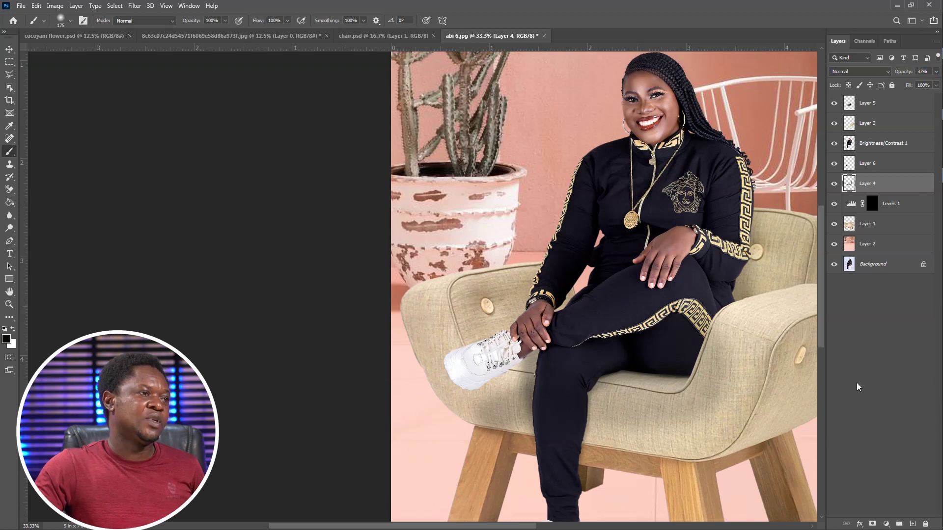
# Step: Examine the seat and shoe shadows in the whole composition and up close
pyautogui.hotkey('ctrl', '-')
pyautogui.hotkey('ctrl', '-')
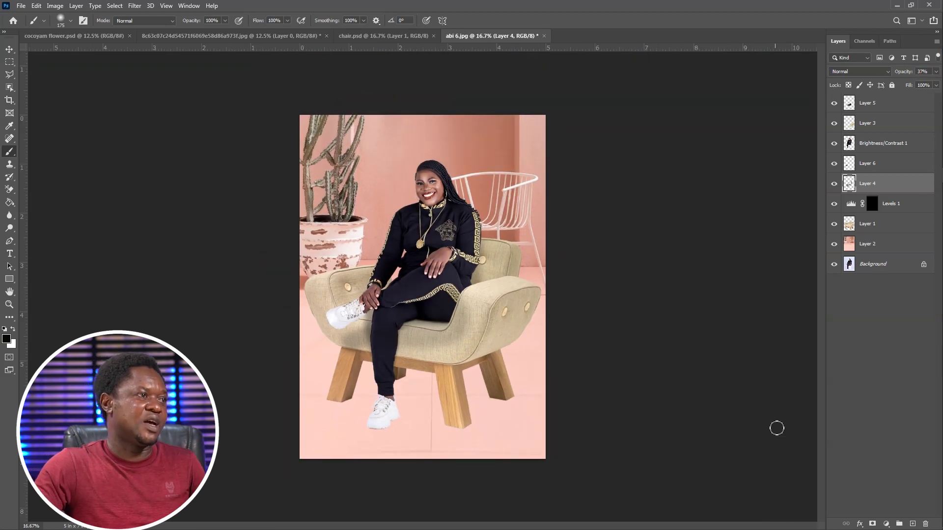
pyautogui.hotkey('ctrl', '+')
pyautogui.hotkey('ctrl', '+')
pyautogui.hotkey('ctrl', '+')
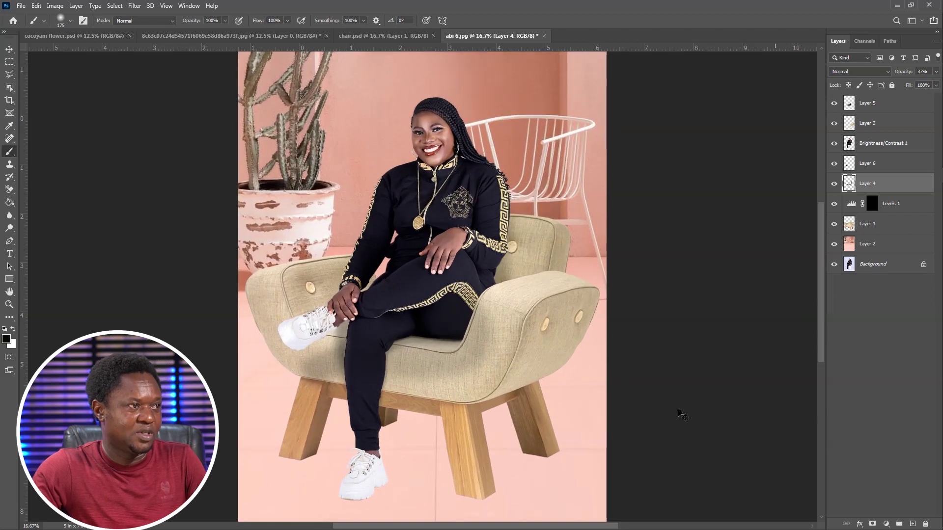
pyautogui.hotkey('ctrl', '-')
pyautogui.hotkey('ctrl', '-')
pyautogui.hotkey('ctrl', '-')
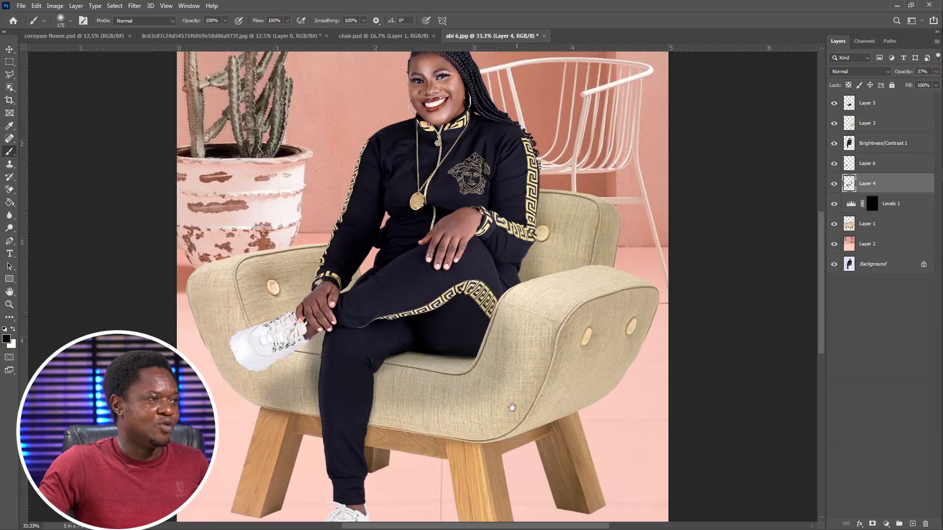
pyautogui.scroll(-4, 510, 344)
pyautogui.moveTo(483, 281); pyautogui.dragTo(566, 369)
pyautogui.hotkey('ctrl', '-')
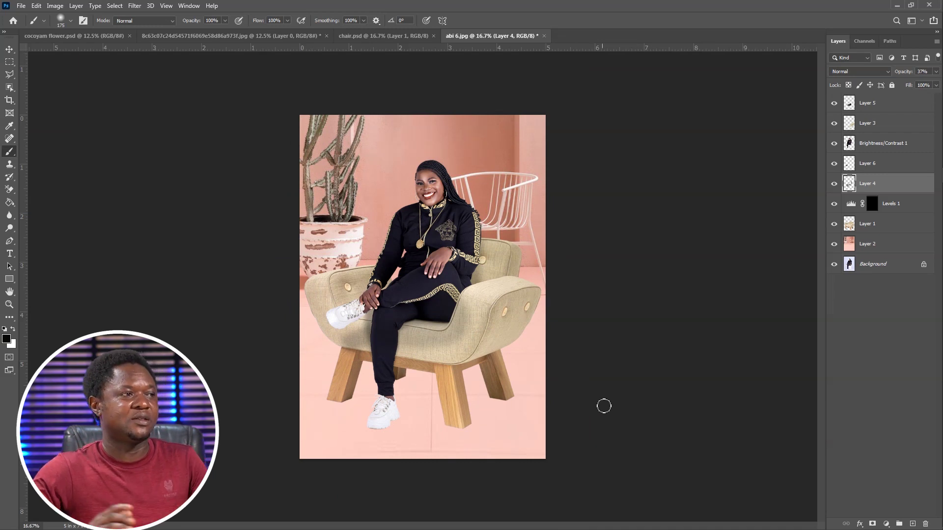
# Step: Add a new empty layer directly above the room background, Layer 2, and beneath the chair on Layer 1
pyautogui.hotkey('ctrl', '+')
pyautogui.hotkey('ctrl', '+')
pyautogui.hotkey('ctrl', '+')
pyautogui.moveTo(502, 450); pyautogui.dragTo(510, 286)
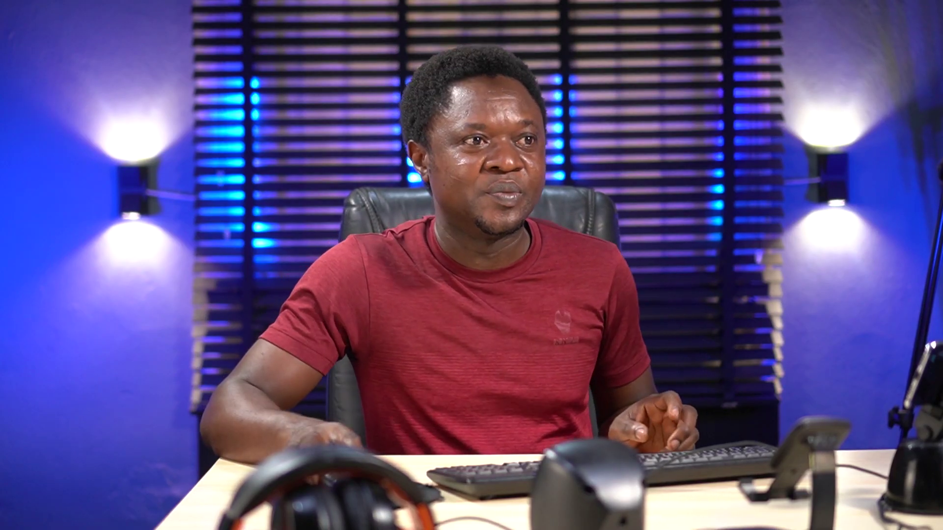
pyautogui.click(867, 244)
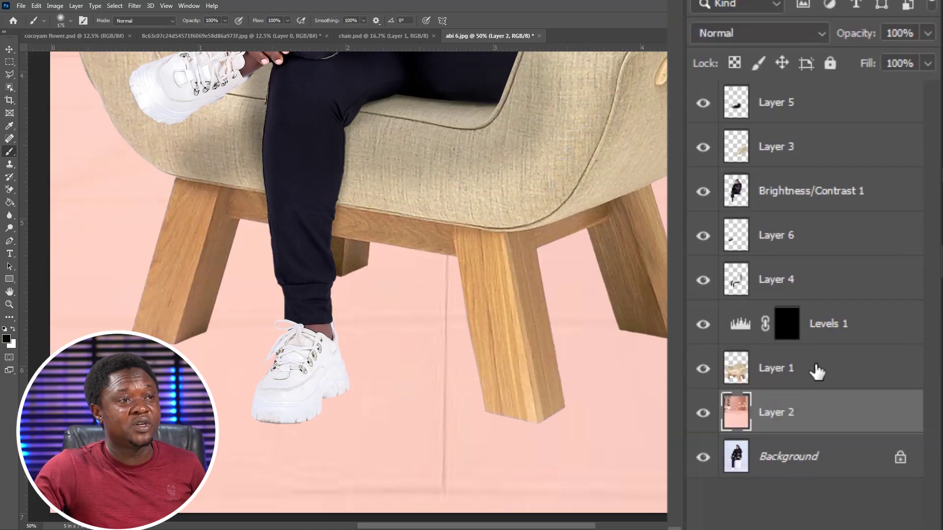
pyautogui.click(817, 372)
pyautogui.click(817, 423)
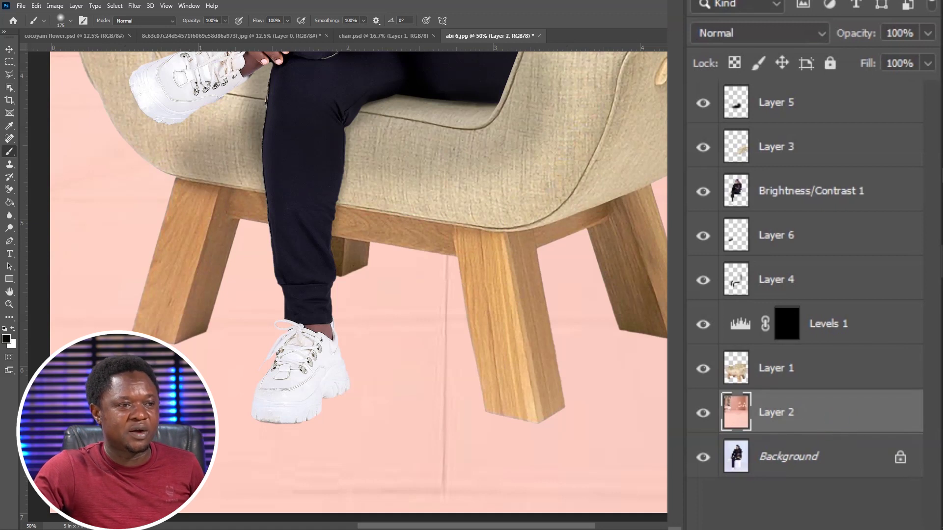
pyautogui.click(872, 516)
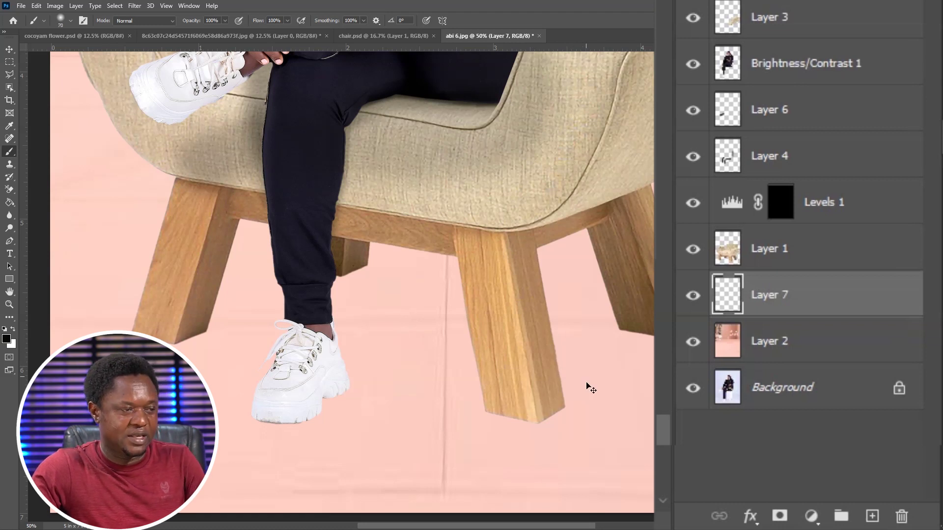
# Step: With a small soft black (000000) brush, paint a thin contact shadow on Layer 7 along the bottom edges of the right rear chair leg
pyautogui.hotkey('ctrl', '+')
pyautogui.hotkey('ctrl', '+')
pyautogui.moveTo(610, 366); pyautogui.dragTo(420, 358)
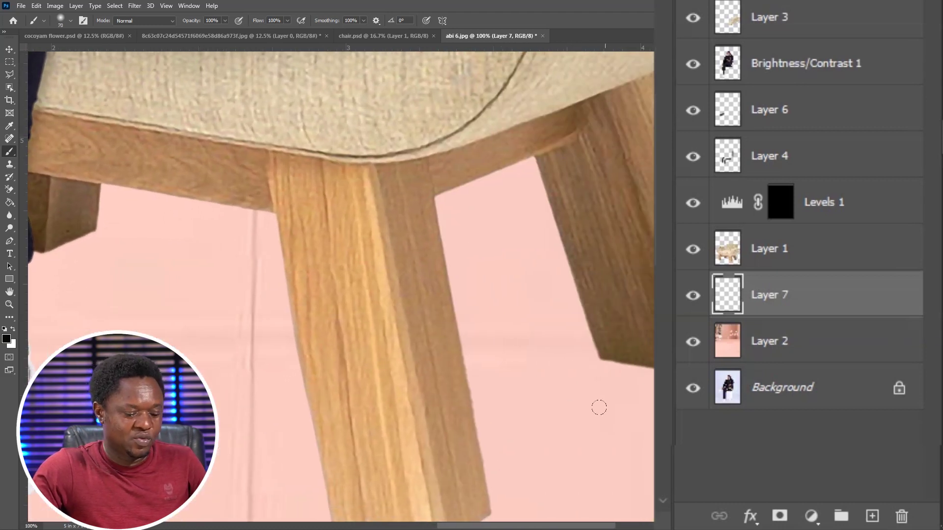
pyautogui.hotkey('ctrl', '+')
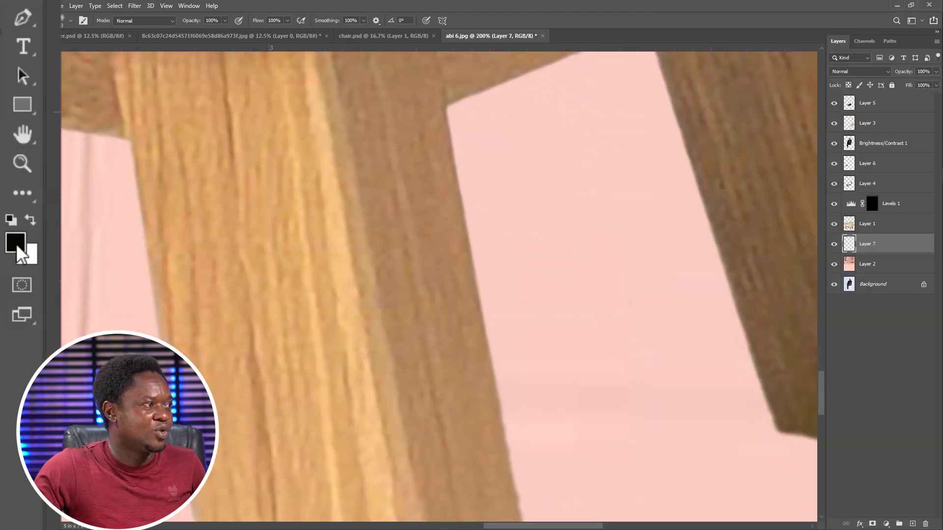
pyautogui.click(16, 246)
pyautogui.moveTo(410, 370); pyautogui.dragTo(376, 398)
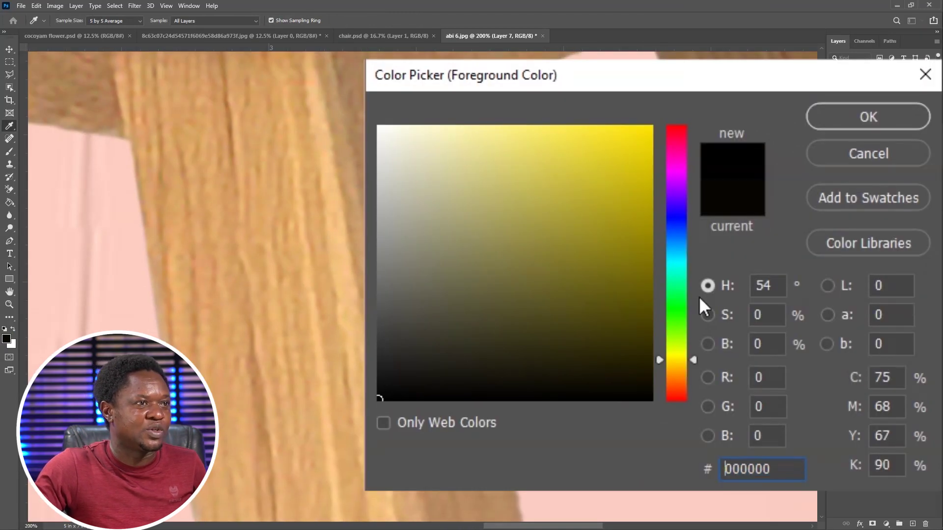
pyautogui.click(845, 118)
pyautogui.moveTo(789, 426)
pyautogui.mouseDown()
pyautogui.moveTo(526, 347)
pyautogui.moveTo(570, 365)
pyautogui.moveTo(740, 390)
pyautogui.mouseUp()
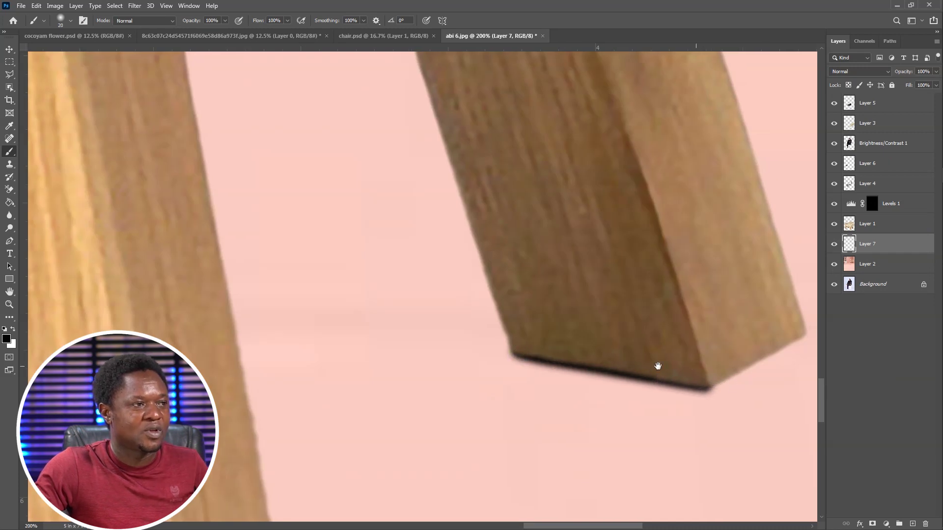
pyautogui.hscroll(3, 659, 368)
pyautogui.moveTo(691, 341); pyautogui.dragTo(572, 397)
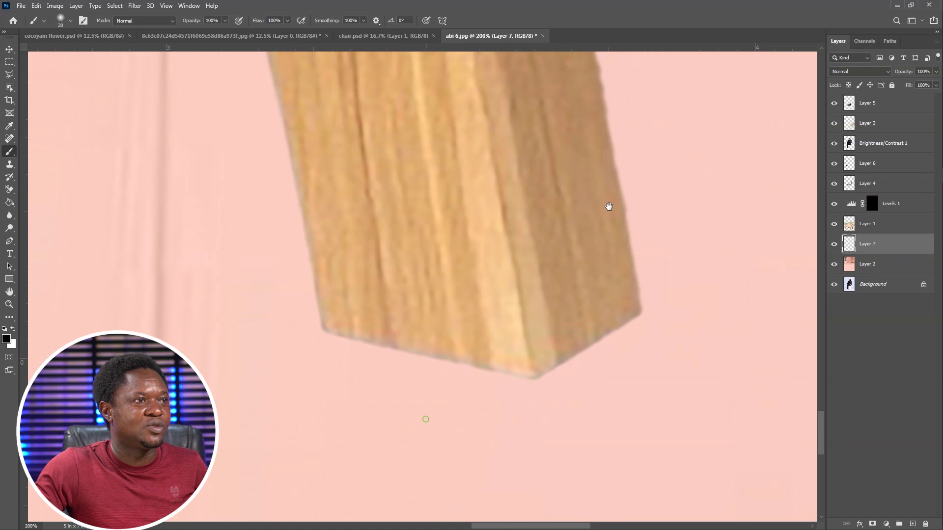
# Step: Paint a thin black contact shadow along both bottom edges of the right front chair leg
pyautogui.moveTo(487, 384); pyautogui.dragTo(541, 337)
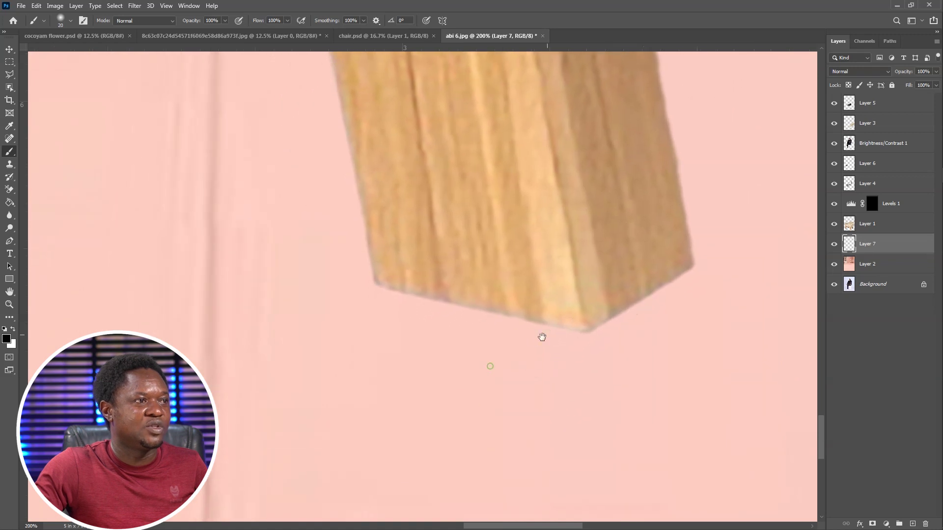
pyautogui.moveTo(686, 266); pyautogui.dragTo(562, 337)
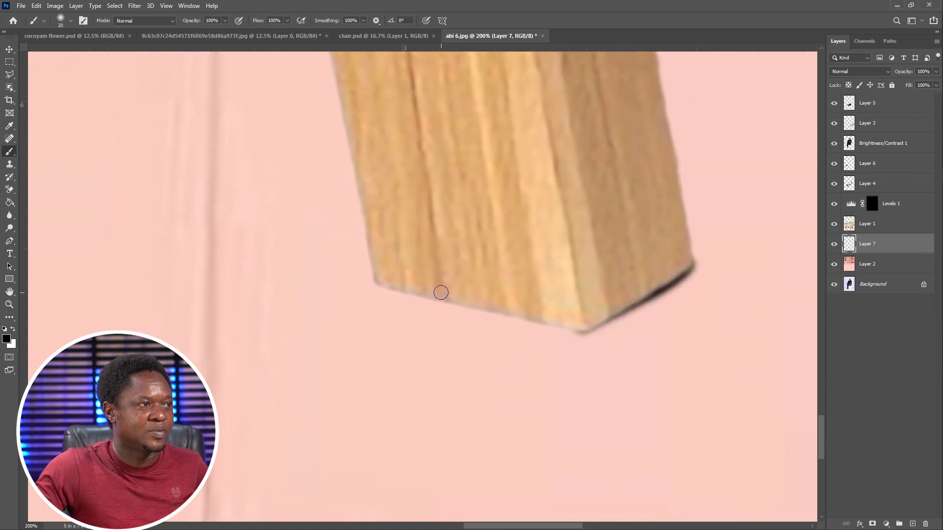
pyautogui.moveTo(383, 281)
pyautogui.mouseDown()
pyautogui.moveTo(463, 307)
pyautogui.moveTo(617, 332)
pyautogui.moveTo(657, 417)
pyautogui.mouseUp()
# Step: Paint thin black contact shadows under the left front chair leg and the rear leg partly hidden behind the trouser leg
pyautogui.hotkey('ctrl', '-')
pyautogui.hotkey('ctrl', '-')
pyautogui.moveTo(448, 266); pyautogui.dragTo(657, 417)
pyautogui.moveTo(552, 320); pyautogui.dragTo(759, 363)
pyautogui.hotkey('ctrl', '+')
pyautogui.moveTo(530, 438); pyautogui.dragTo(545, 365)
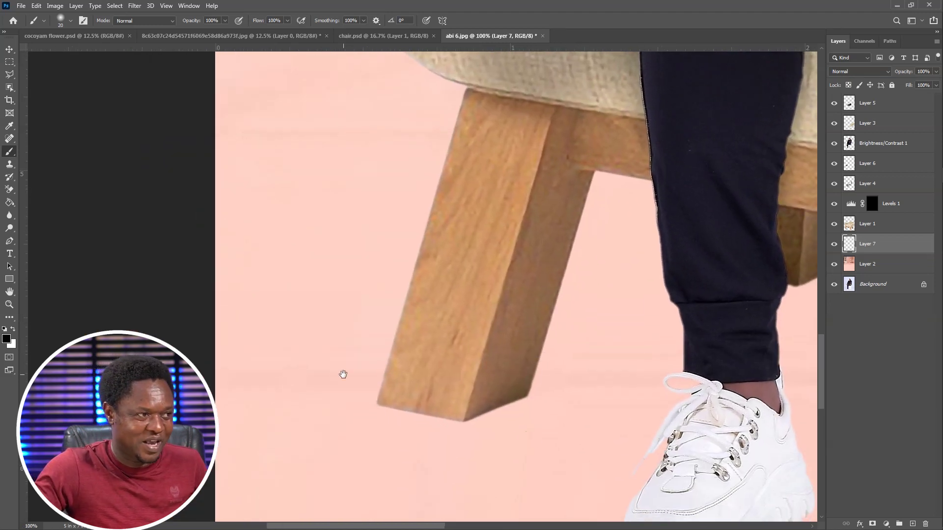
pyautogui.moveTo(414, 418)
pyautogui.mouseDown()
pyautogui.moveTo(485, 428)
pyautogui.moveTo(465, 426)
pyautogui.moveTo(541, 392)
pyautogui.moveTo(461, 423)
pyautogui.mouseUp()
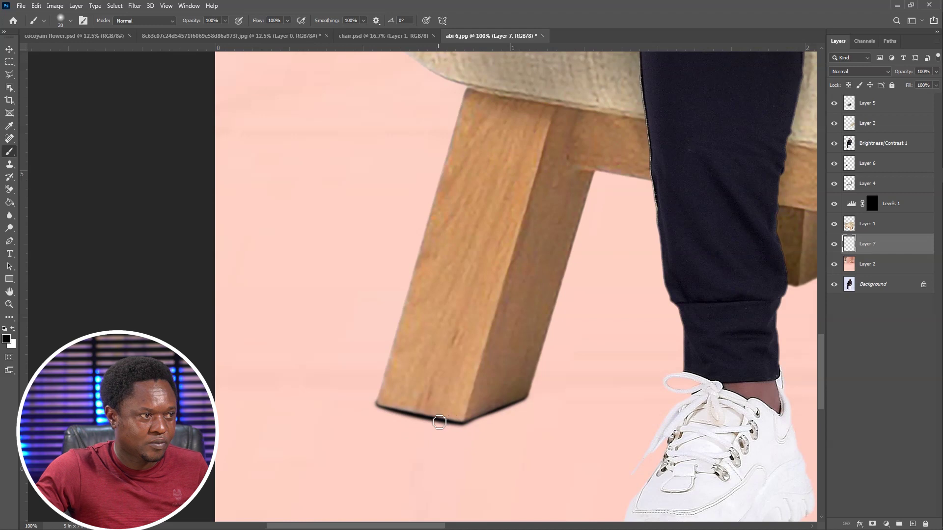
pyautogui.moveTo(579, 385); pyautogui.dragTo(431, 421)
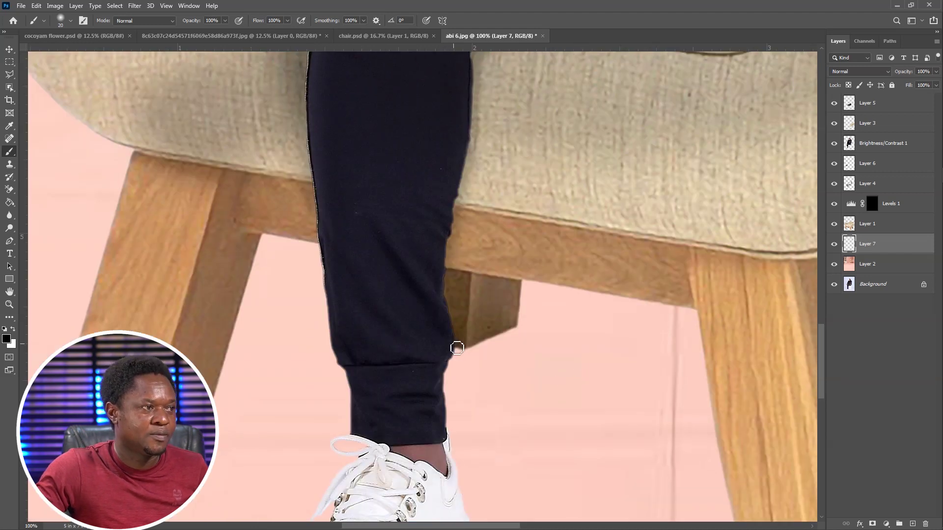
pyautogui.moveTo(487, 346); pyautogui.dragTo(531, 325)
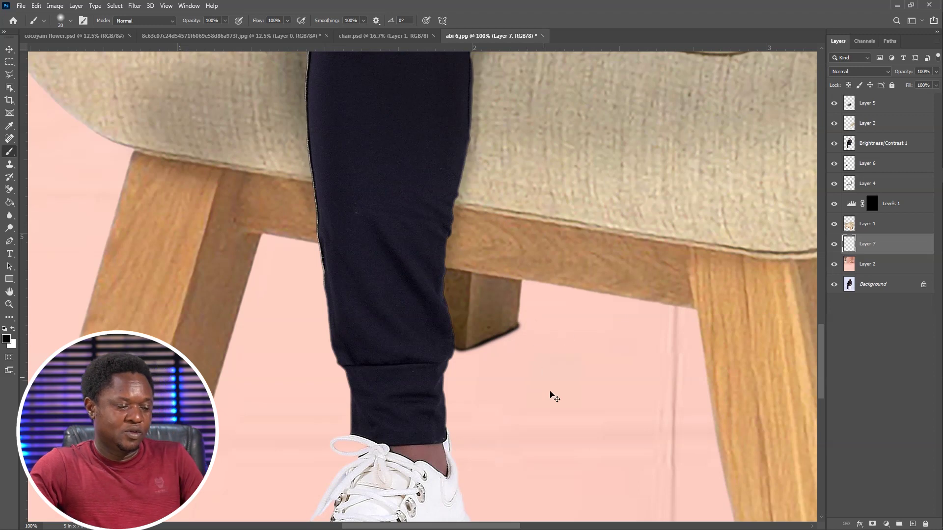
# Step: Compare the image with Layer 7 hidden and shown, and reduce the opacity of its chair-leg contact shadows
pyautogui.hotkey('ctrl', '-')
pyautogui.hotkey('ctrl', '-')
pyautogui.hotkey('ctrl', '-')
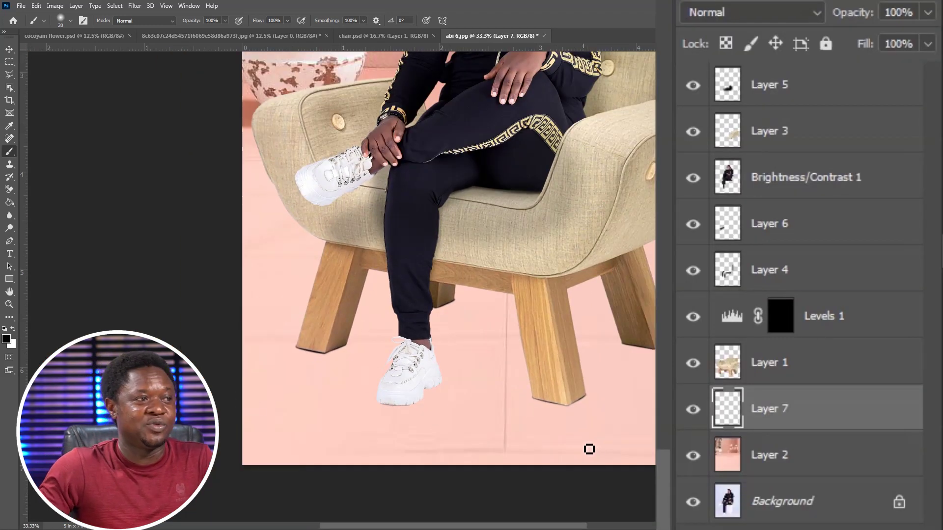
pyautogui.click(692, 409)
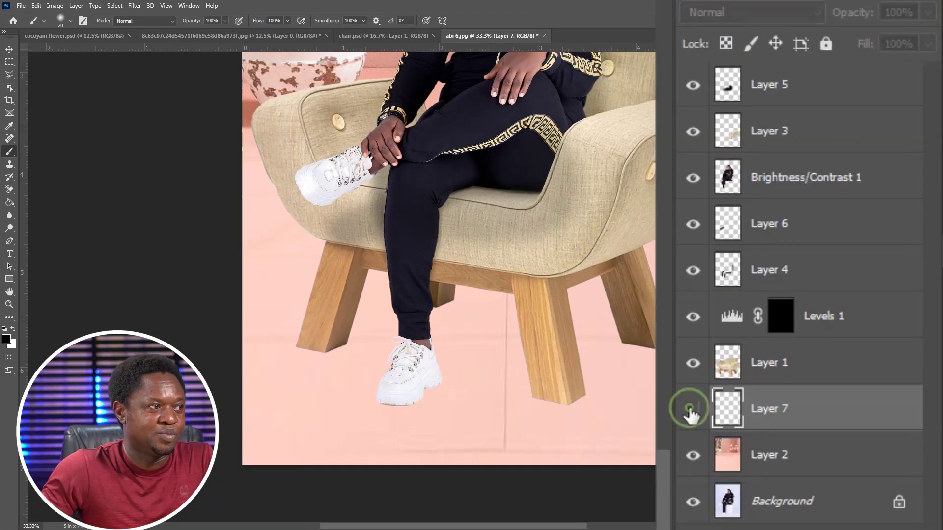
pyautogui.click(692, 414)
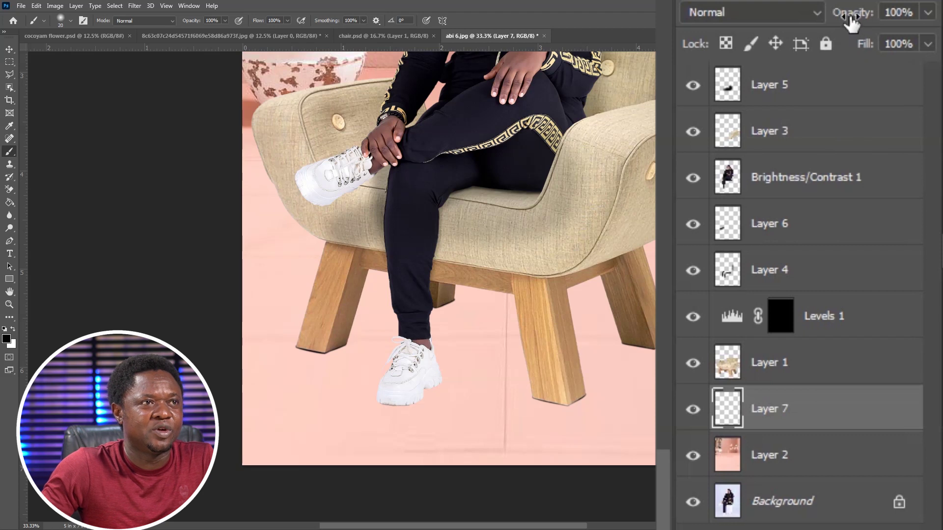
pyautogui.moveTo(851, 22); pyautogui.dragTo(817, 22)
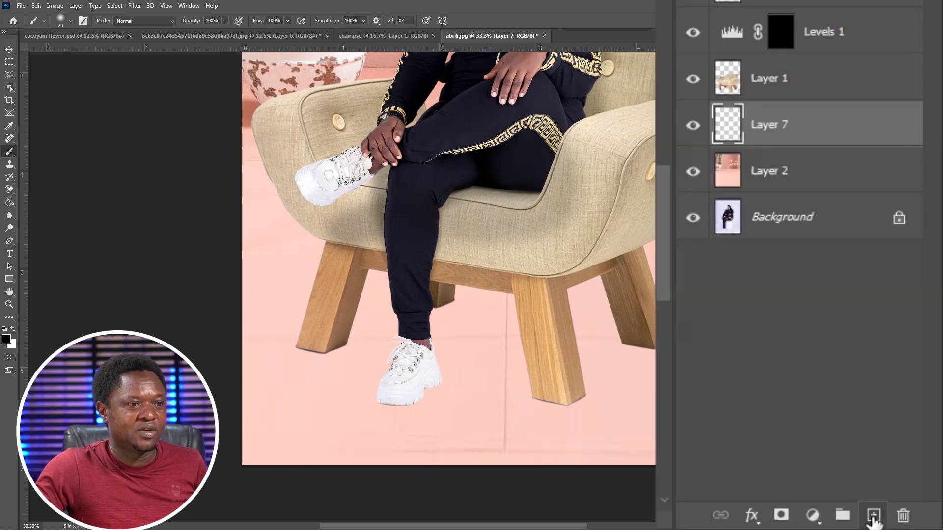
# Step: Add a new layer above Layer 7 and paint a diagonal cast shadow from the right rear chair leg with a soft 250 px black brush
pyautogui.click(873, 516)
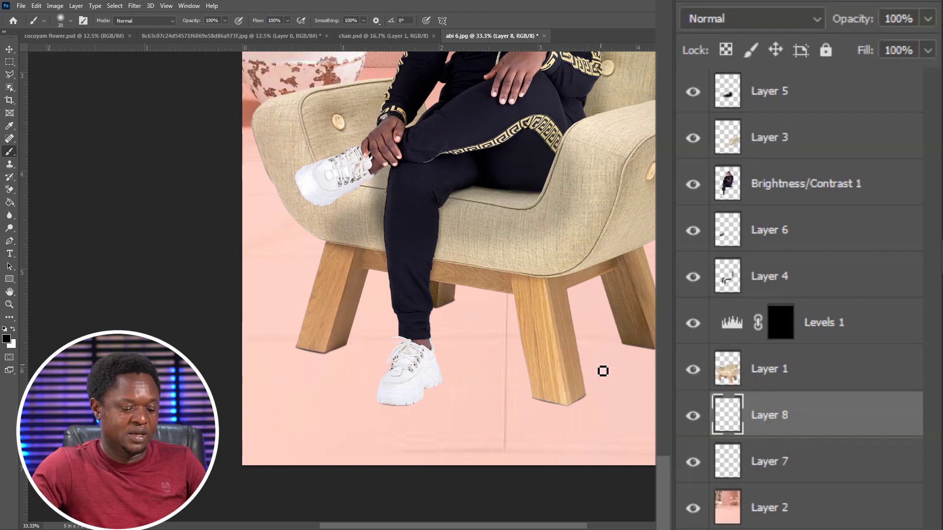
pyautogui.press(']')
pyautogui.press(']')
pyautogui.press(']')
pyautogui.press(']')
pyautogui.press(']')
pyautogui.press(']')
pyautogui.press(']')
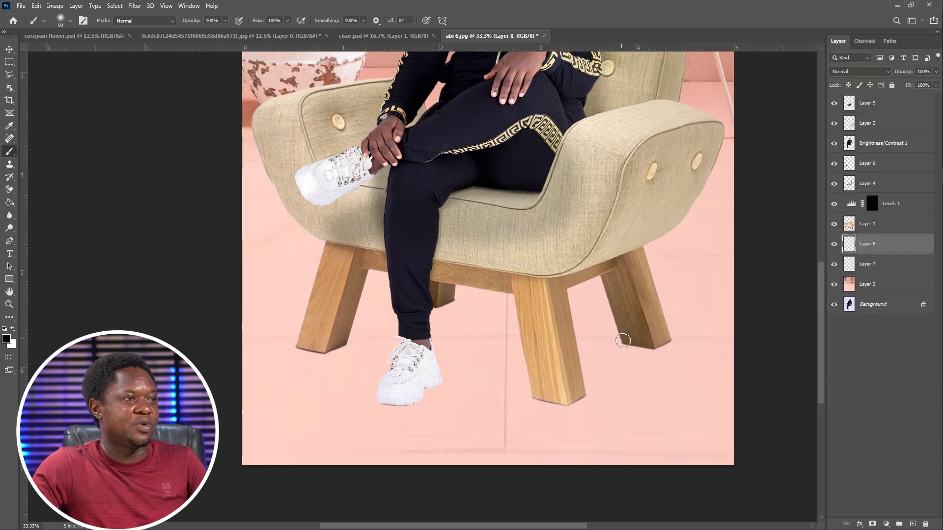
pyautogui.hotkey('ctrl', '-')
pyautogui.hotkey('ctrl', '-')
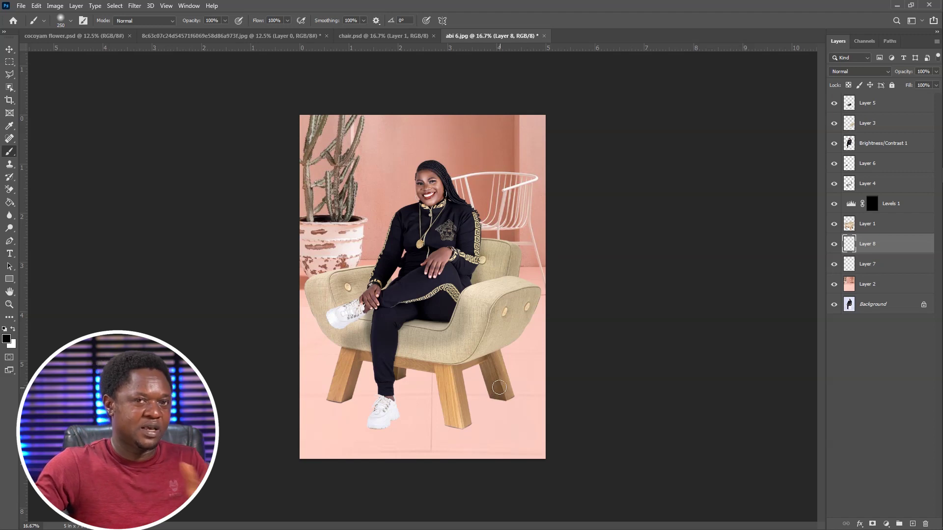
pyautogui.moveTo(498, 388)
pyautogui.mouseDown()
pyautogui.moveTo(491, 393)
pyautogui.moveTo(428, 352)
pyautogui.mouseUp()
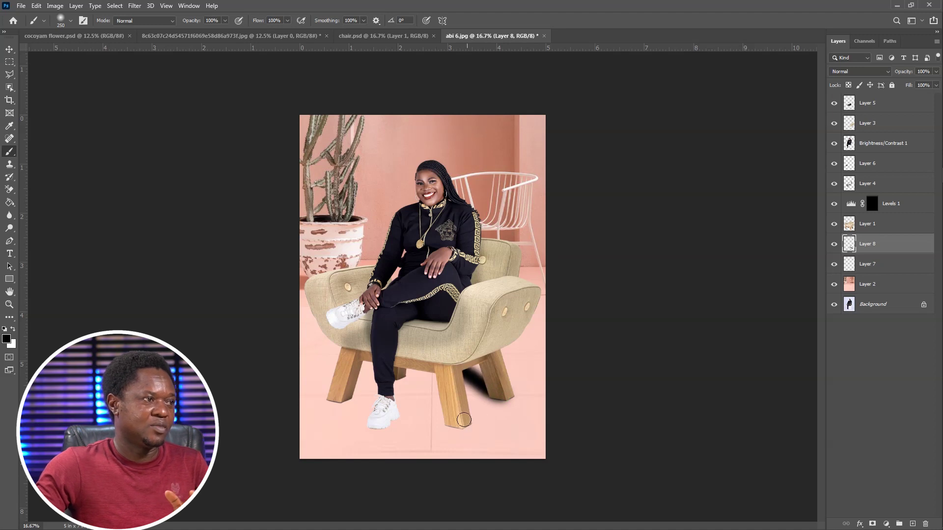
# Step: Paint matching diagonal cast shadows from the right front and left front chair legs, and reduce Layer 8's opacity to 20%
pyautogui.moveTo(436, 407)
pyautogui.mouseDown()
pyautogui.moveTo(384, 358)
pyautogui.moveTo(357, 347)
pyautogui.mouseUp()
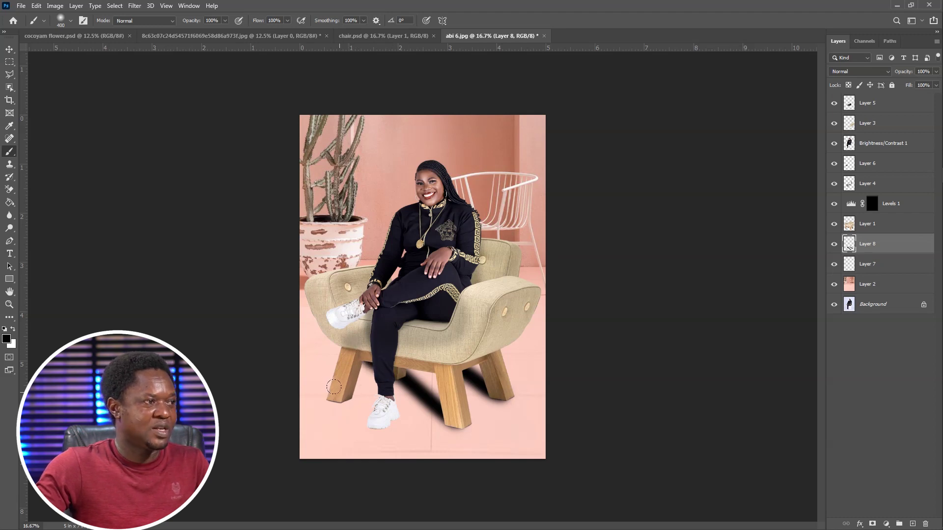
pyautogui.moveTo(333, 387); pyautogui.dragTo(236, 280)
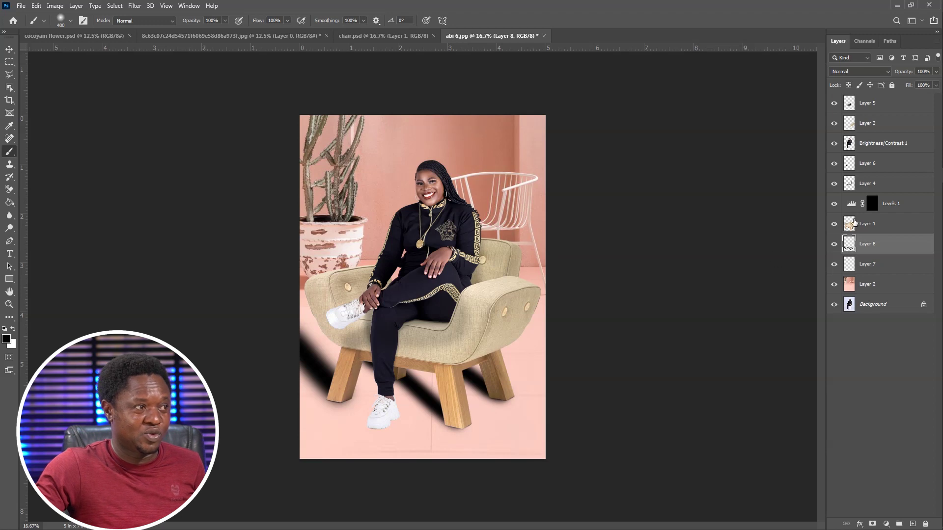
pyautogui.moveTo(904, 71); pyautogui.dragTo(887, 75)
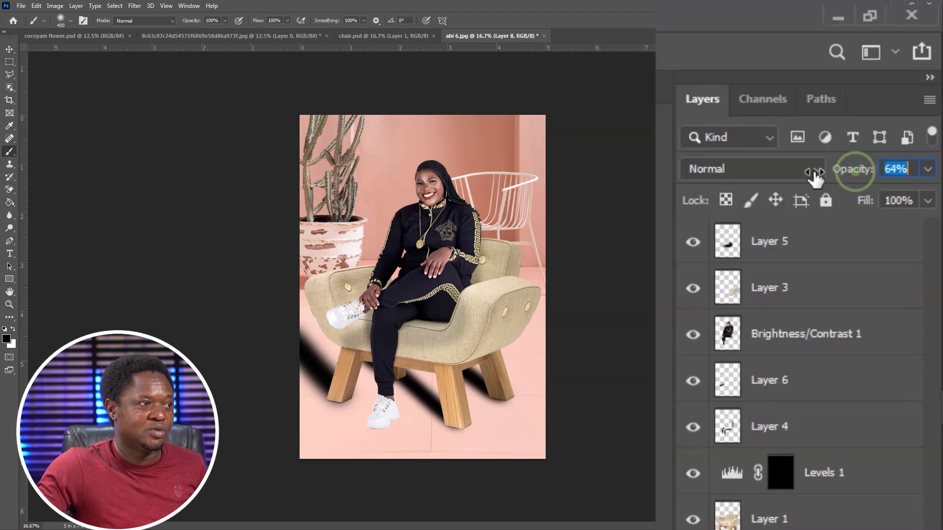
pyautogui.moveTo(815, 177); pyautogui.dragTo(766, 179)
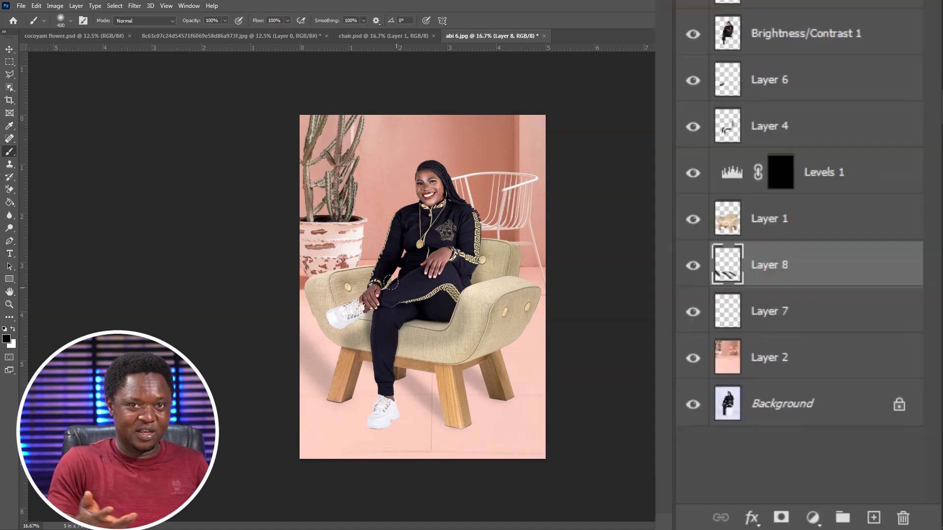
# Step: Add a new layer above Layer 8 and paint a broad soft black shadow on the floor beneath the whole armchair with a 600 px brush
pyautogui.click(873, 518)
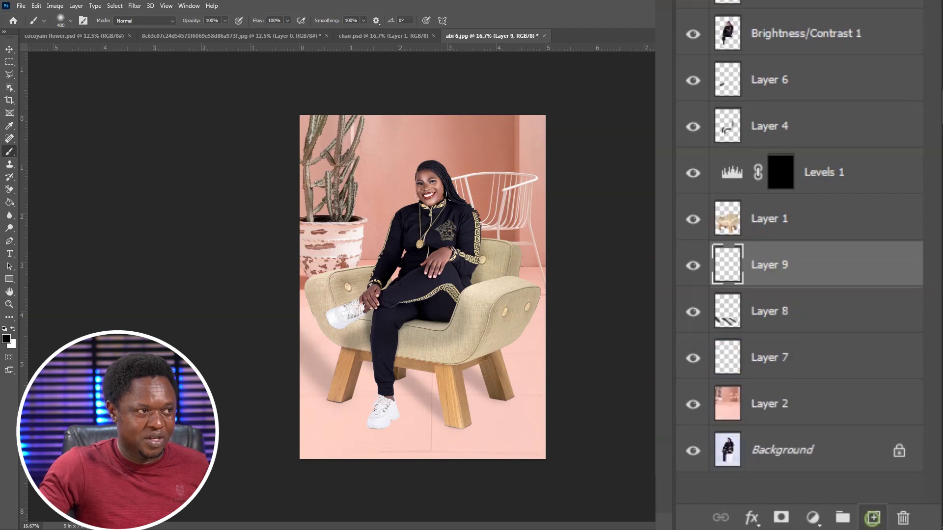
pyautogui.press(']')
pyautogui.press(']')
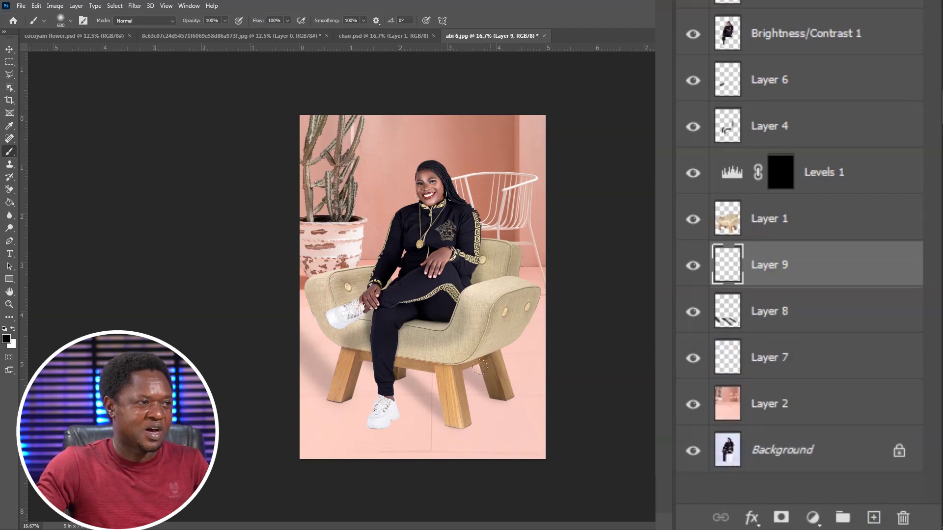
pyautogui.moveTo(497, 375)
pyautogui.mouseDown()
pyautogui.moveTo(475, 390)
pyautogui.moveTo(434, 380)
pyautogui.moveTo(408, 398)
pyautogui.moveTo(351, 378)
pyautogui.moveTo(279, 332)
pyautogui.moveTo(283, 325)
pyautogui.moveTo(310, 337)
pyautogui.moveTo(328, 307)
pyautogui.mouseUp()
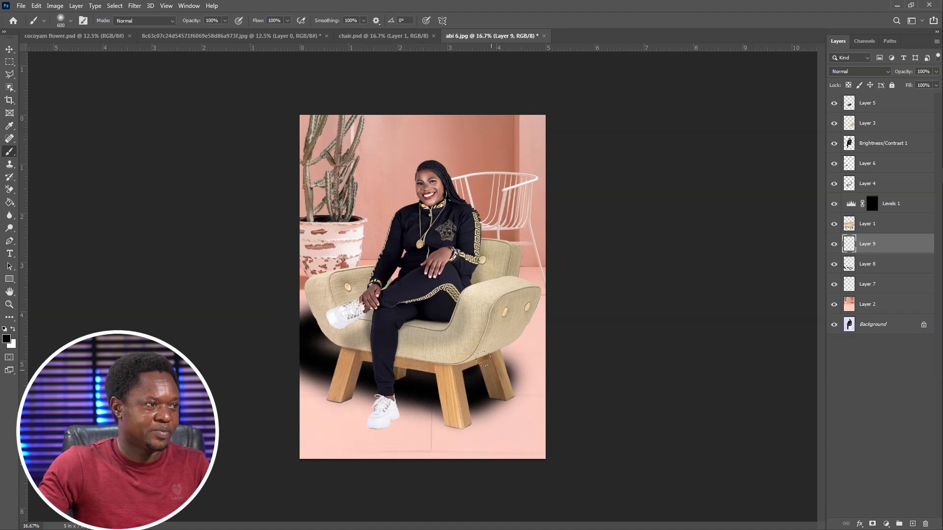
pyautogui.moveTo(305, 328); pyautogui.dragTo(311, 328)
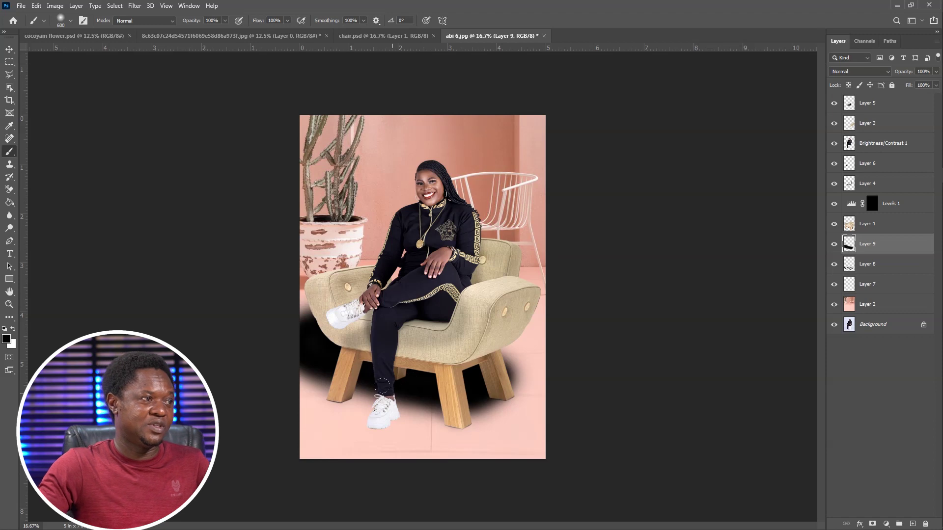
# Step: Shift the broad floor shadow slightly to the left and reduce its layer opacity to 45%
pyautogui.click(10, 50)
pyautogui.moveTo(484, 322)
pyautogui.mouseDown()
pyautogui.moveTo(477, 330)
pyautogui.moveTo(468, 325)
pyautogui.mouseUp()
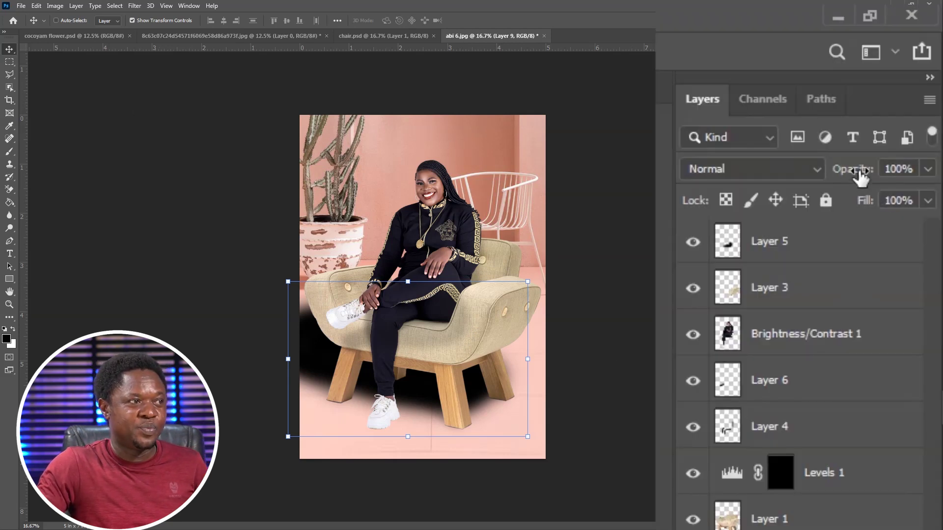
pyautogui.moveTo(860, 178); pyautogui.dragTo(791, 193)
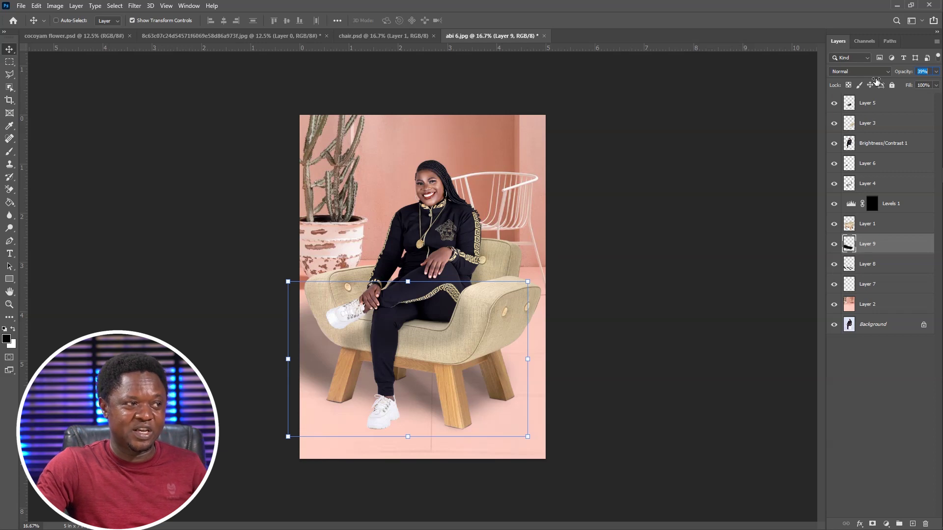
pyautogui.moveTo(874, 81); pyautogui.dragTo(879, 79)
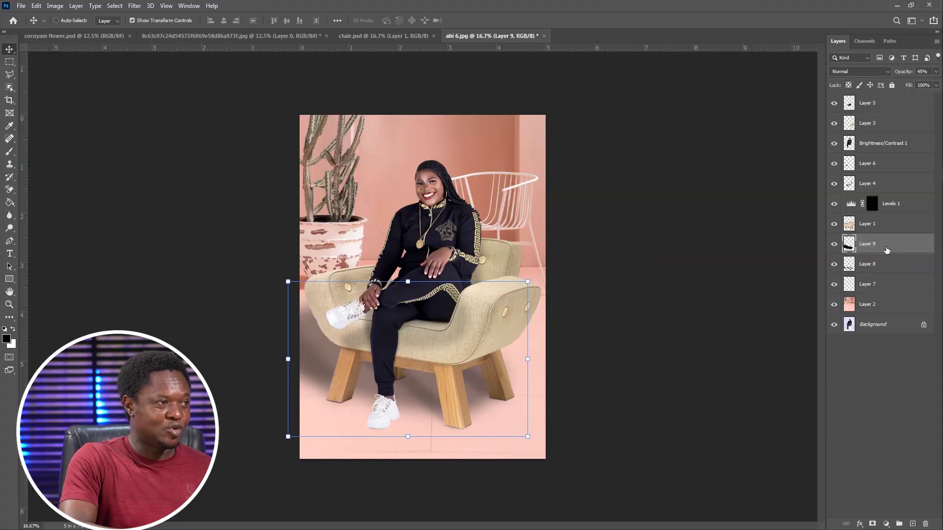
# Step: Warm the broad floor shadow on Layer 9 with a midtone Color Balance of +47 red, 0 green and -48 blue
pyautogui.hotkey('ctrl', 'b')
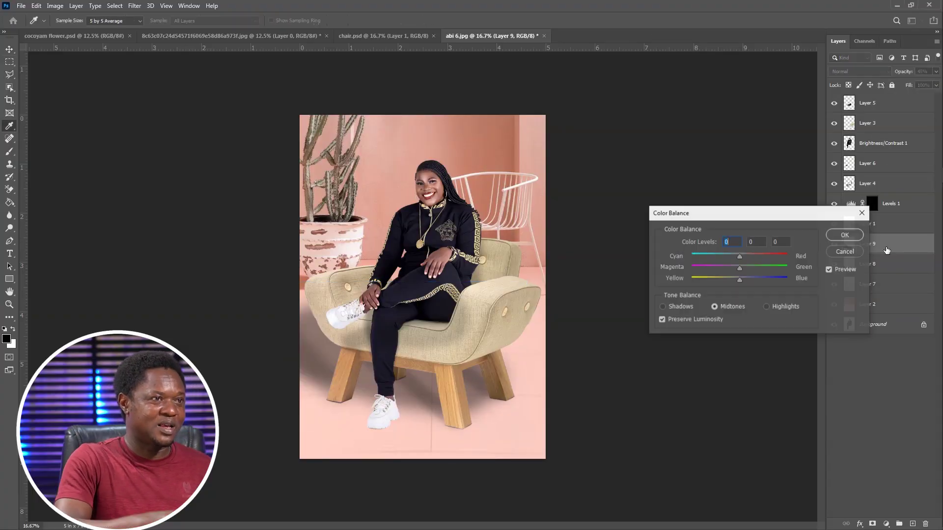
pyautogui.moveTo(639, 298); pyautogui.dragTo(636, 298)
pyautogui.moveTo(664, 242); pyautogui.dragTo(707, 246)
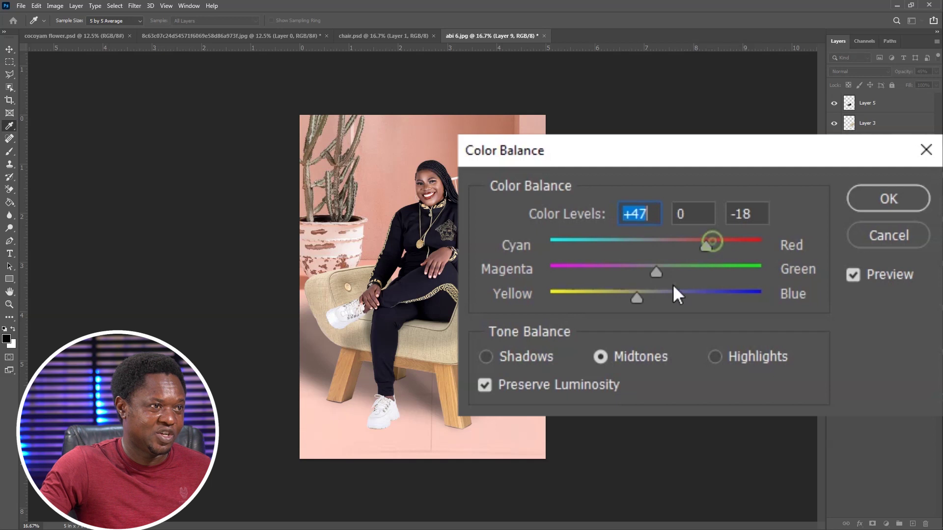
pyautogui.moveTo(637, 298); pyautogui.dragTo(608, 303)
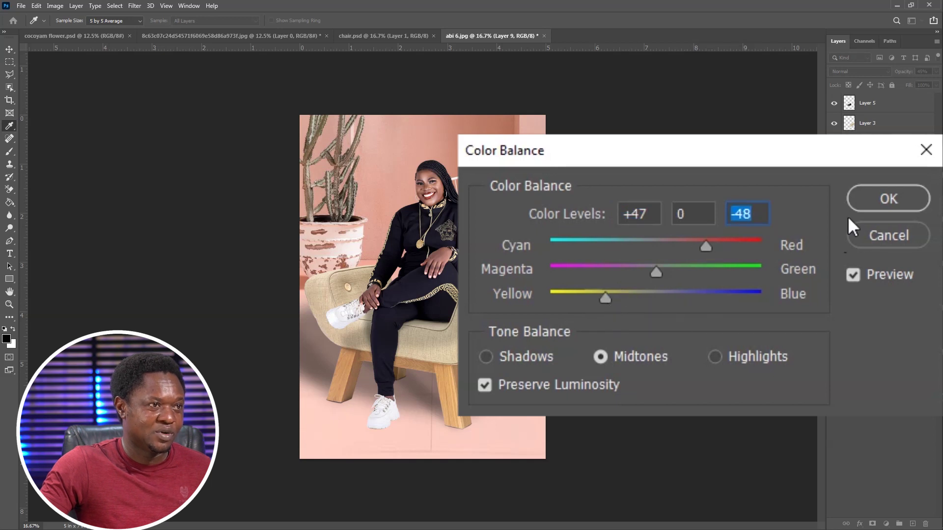
pyautogui.click(879, 198)
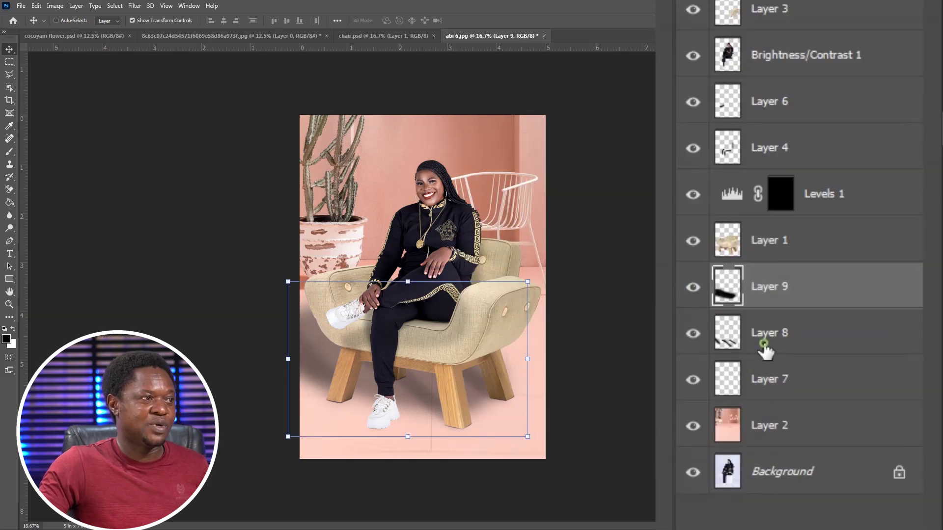
# Step: Warm the leg cast shadows on Layer 8 with a midtone Color Balance of +35 red, 0 green and -30 blue
pyautogui.click(765, 350)
pyautogui.hotkey('ctrl', 'b')
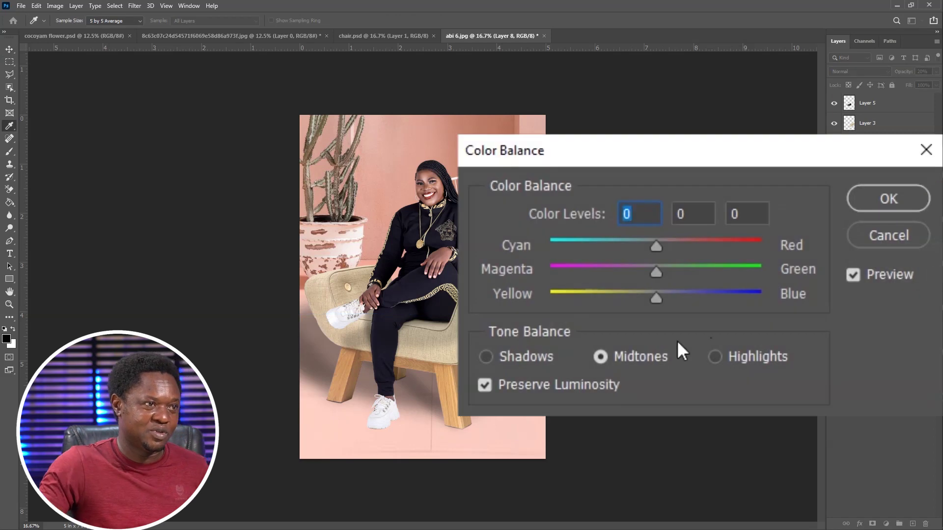
pyautogui.moveTo(625, 303); pyautogui.dragTo(630, 302)
pyautogui.moveTo(656, 247); pyautogui.dragTo(693, 248)
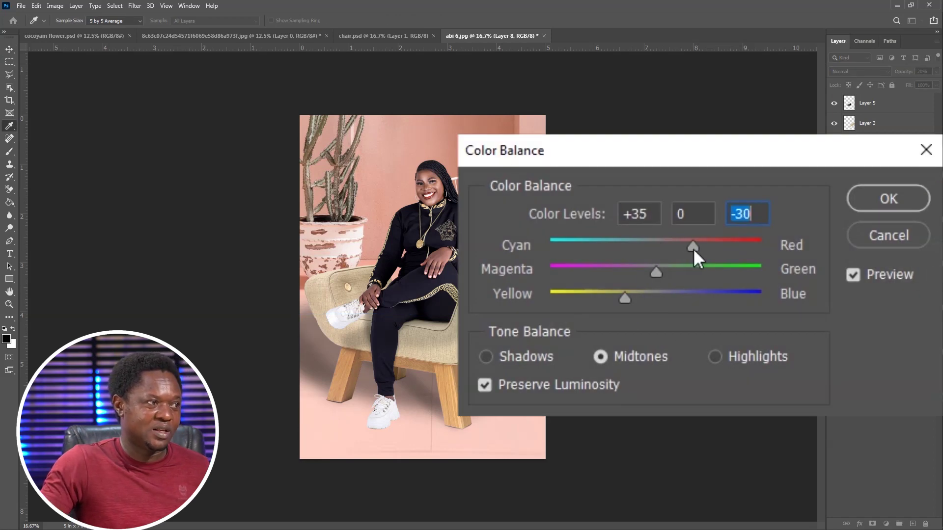
pyautogui.click(881, 201)
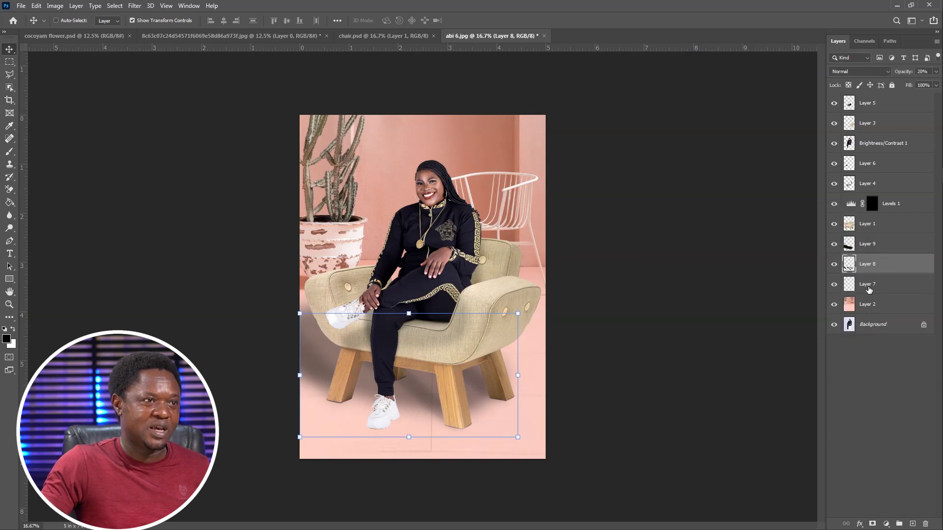
pyautogui.click(602, 304)
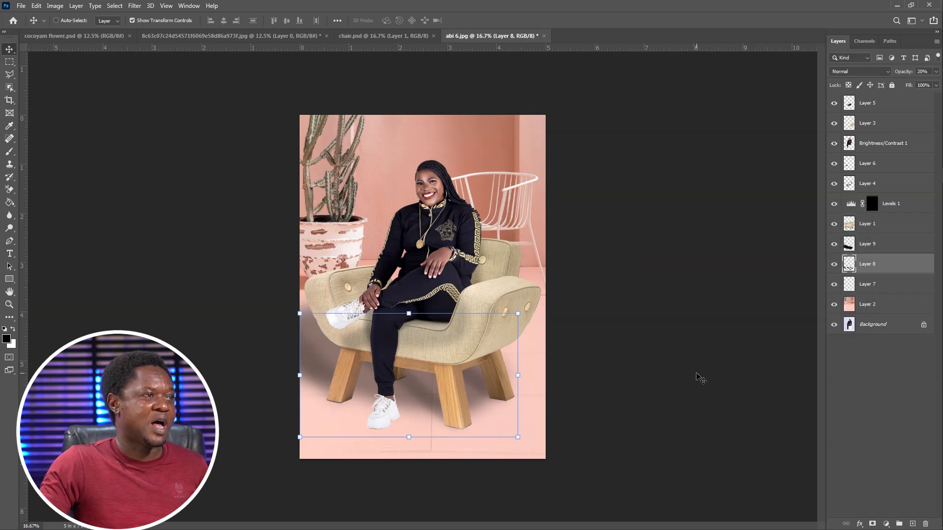
# Step: Examine the tinted floor shadows around the chair legs and the white shoe up close, and compare them with the whole image
pyautogui.hotkey('ctrl', '+')
pyautogui.hotkey('ctrl', '+')
pyautogui.hotkey('ctrl', '+')
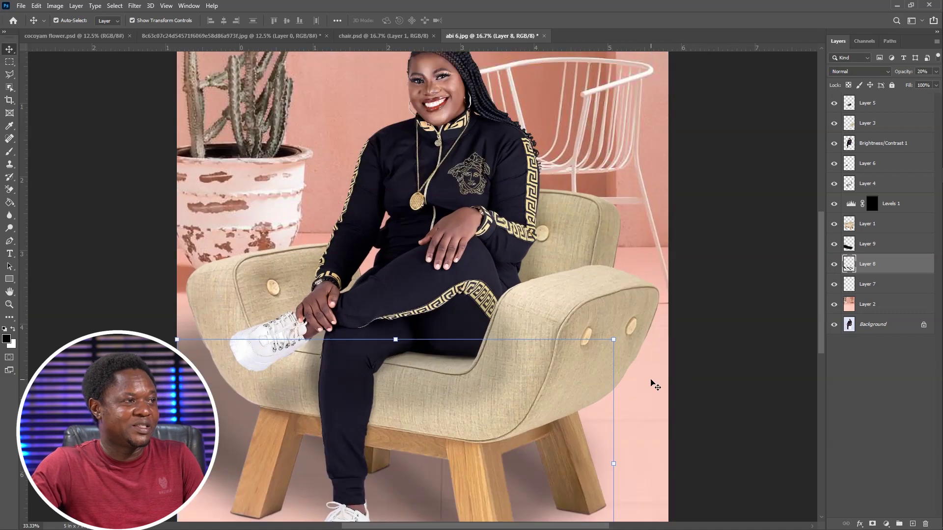
pyautogui.moveTo(564, 412); pyautogui.dragTo(547, 219)
pyautogui.moveTo(544, 354); pyautogui.dragTo(554, 235)
pyautogui.scroll(-1, 555, 236)
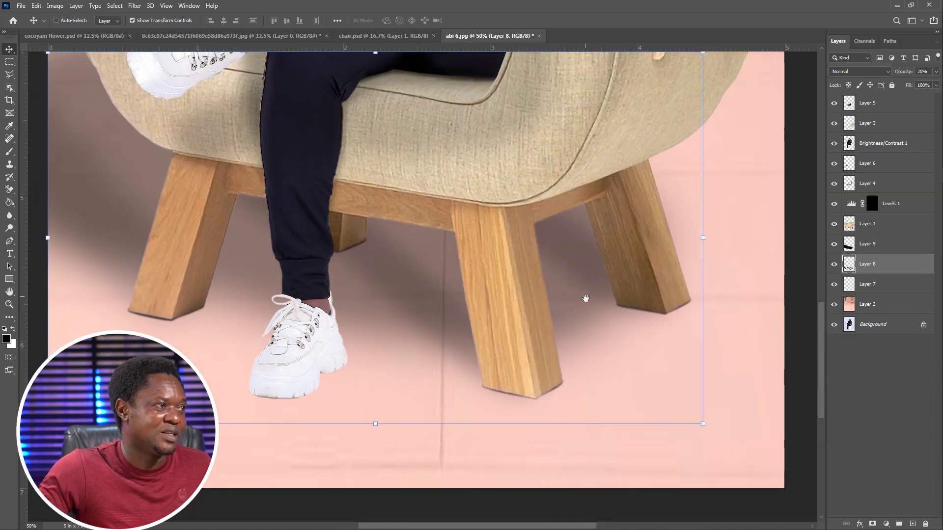
pyautogui.hotkey('ctrl', '+')
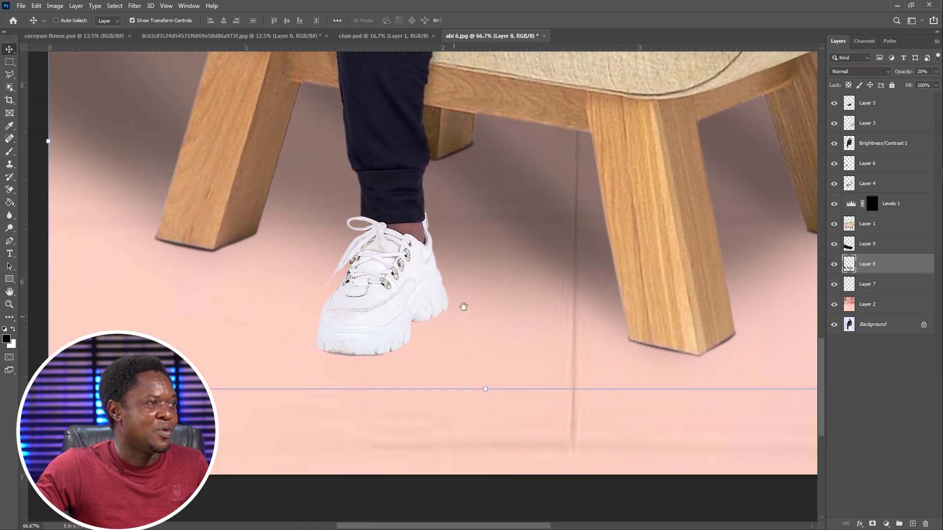
pyautogui.moveTo(463, 307); pyautogui.dragTo(452, 315)
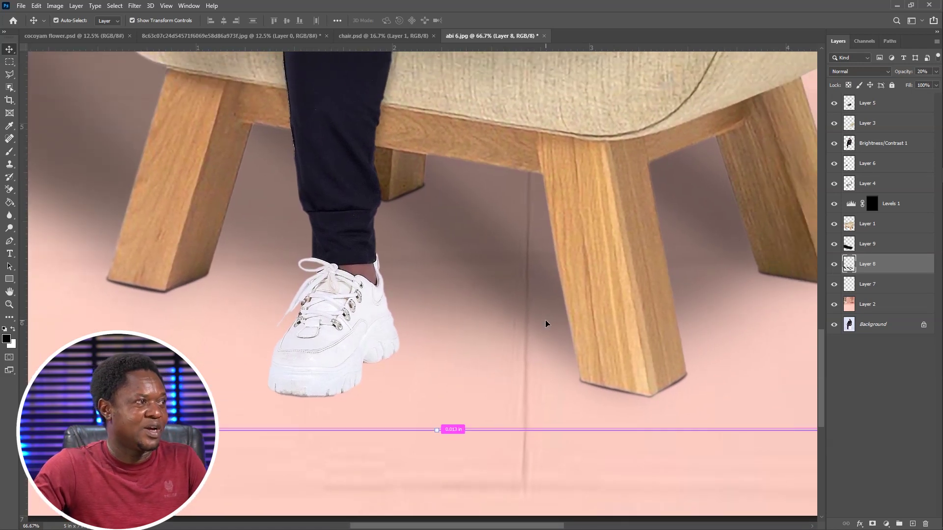
pyautogui.hotkey('ctrl', '-')
pyautogui.hotkey('ctrl', '-')
pyautogui.hotkey('ctrl', '-')
pyautogui.hotkey('ctrl', '-')
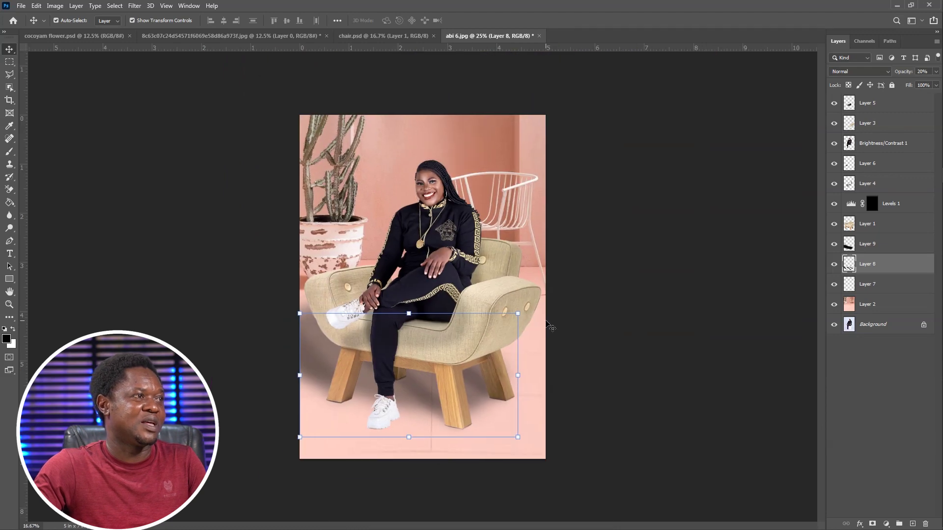
# Step: Paint thin black contact shadows along the standing white shoe's heel and front sole on Layer 7 with a soft 30 px brush
pyautogui.hotkey('ctrl', '+')
pyautogui.hotkey('ctrl', '+')
pyautogui.hotkey('ctrl', '+')
pyautogui.hotkey('ctrl', '+')
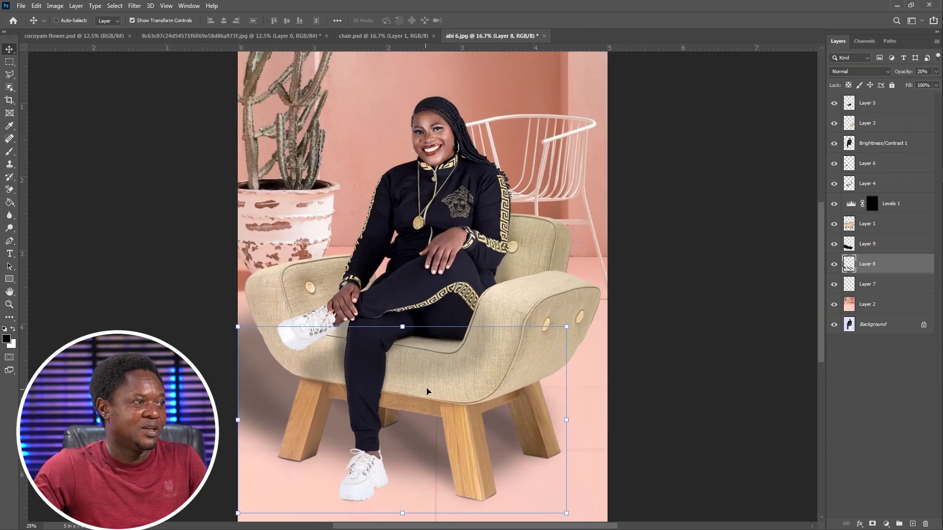
pyautogui.moveTo(399, 455)
pyautogui.mouseDown()
pyautogui.moveTo(476, 225)
pyautogui.moveTo(475, 174)
pyautogui.mouseUp()
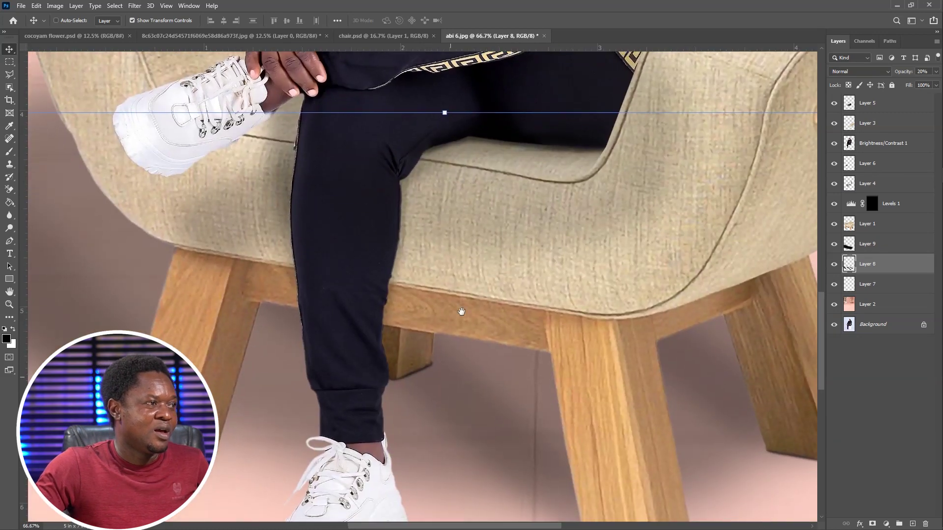
pyautogui.moveTo(452, 432); pyautogui.dragTo(476, 228)
pyautogui.hotkey('ctrl', '+')
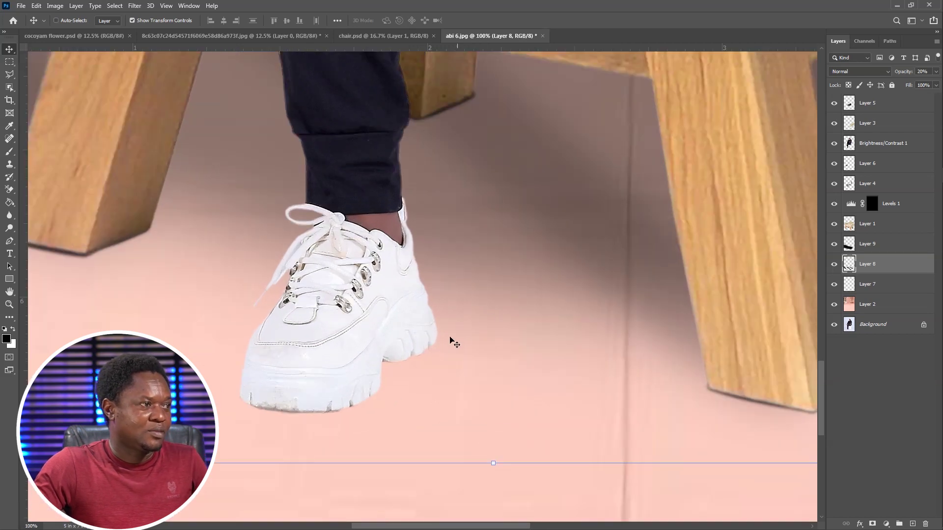
pyautogui.moveTo(409, 355); pyautogui.dragTo(473, 289)
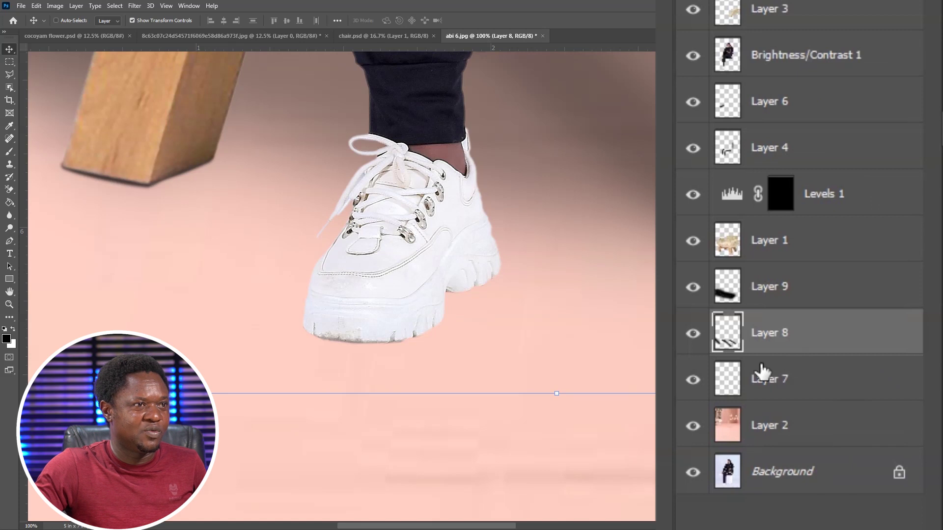
pyautogui.click(864, 288)
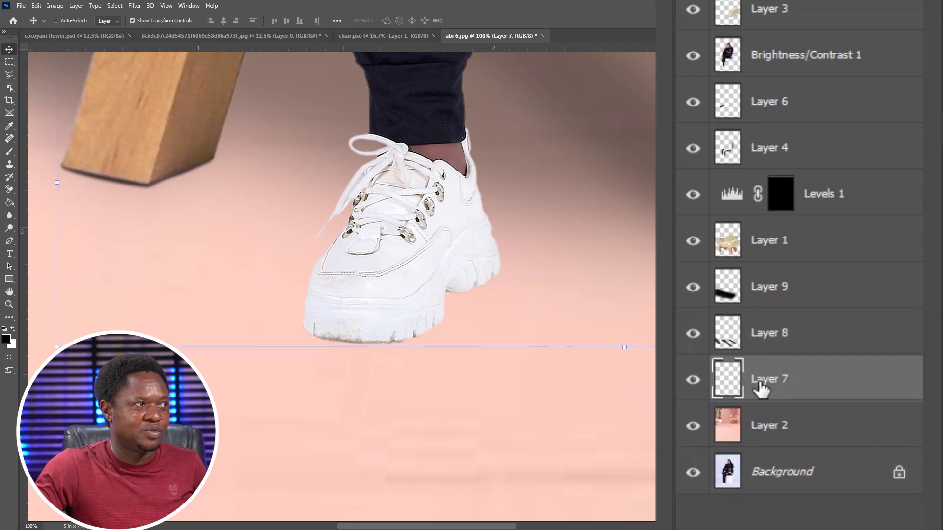
pyautogui.click(755, 337)
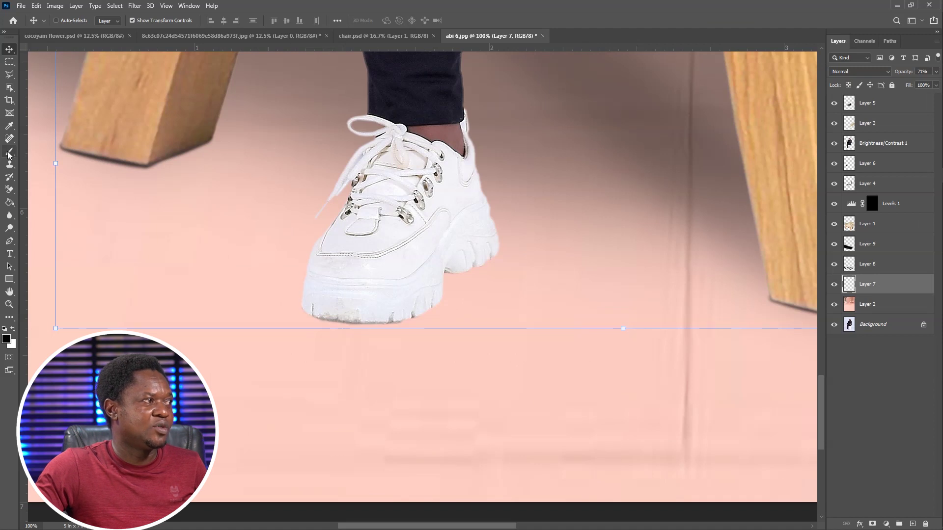
pyautogui.click(8, 153)
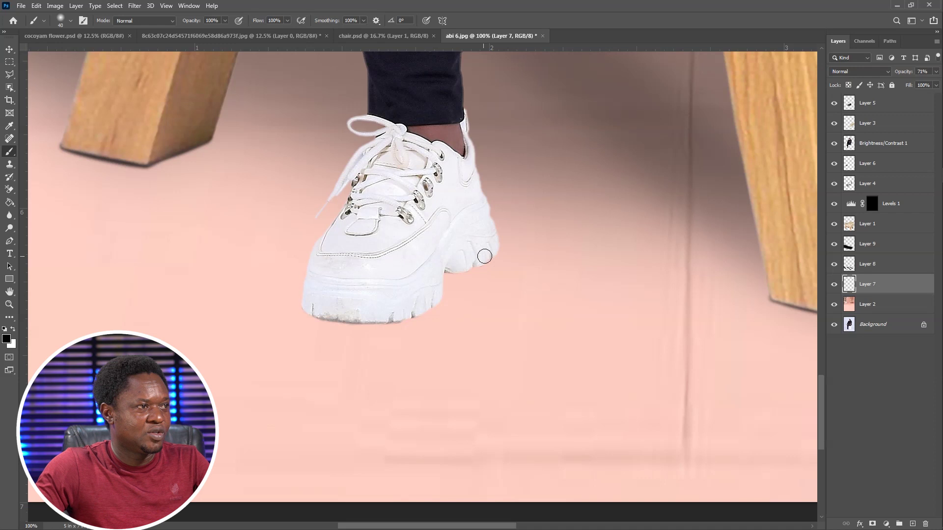
pyautogui.press('[')
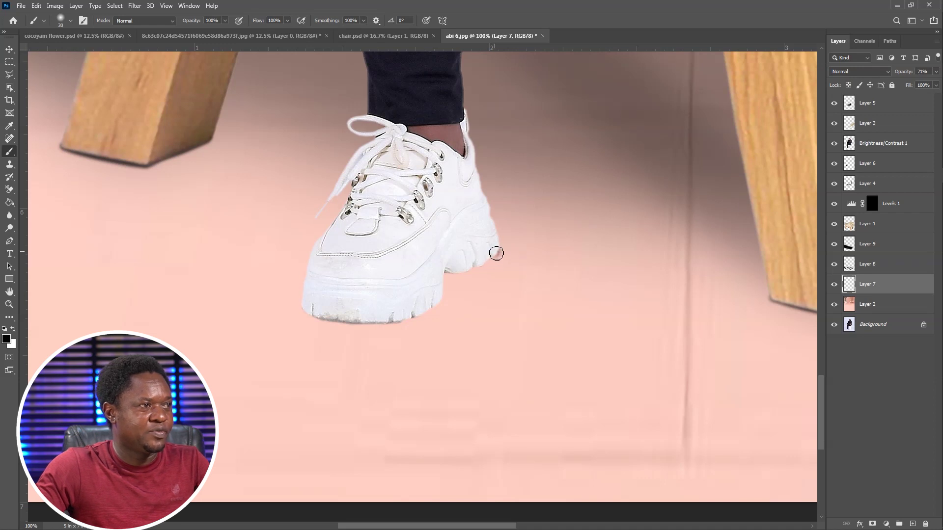
pyautogui.moveTo(497, 254)
pyautogui.mouseDown()
pyautogui.moveTo(465, 274)
pyautogui.moveTo(443, 273)
pyautogui.mouseUp()
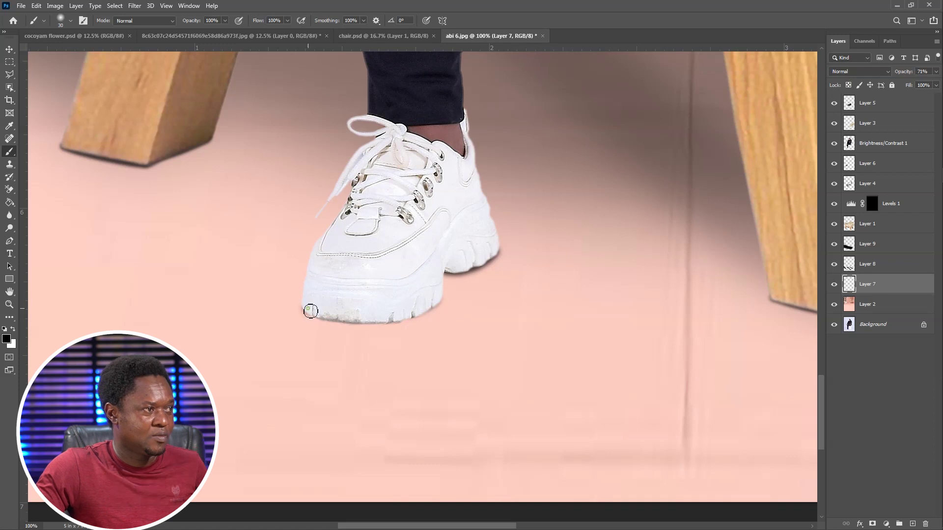
pyautogui.moveTo(311, 311)
pyautogui.mouseDown()
pyautogui.moveTo(358, 321)
pyautogui.moveTo(428, 312)
pyautogui.mouseUp()
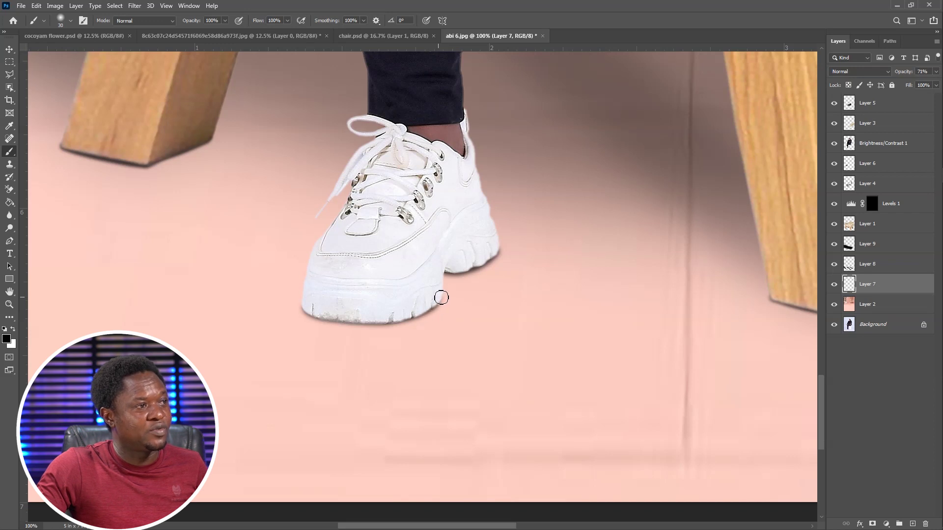
# Step: Set the brush hardness to 0% at the 30 px size
pyautogui.click(70, 21)
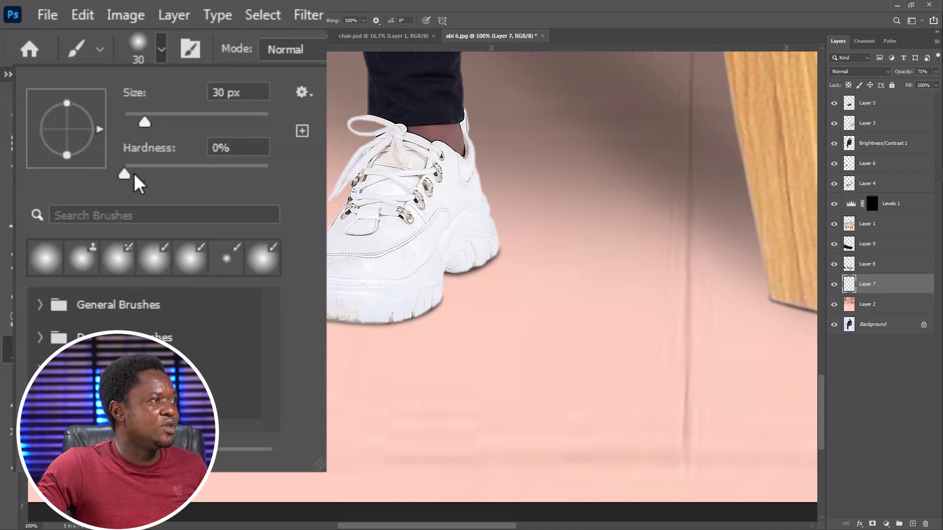
pyautogui.moveTo(134, 173)
pyautogui.mouseDown()
pyautogui.moveTo(268, 179)
pyautogui.moveTo(123, 166)
pyautogui.mouseUp()
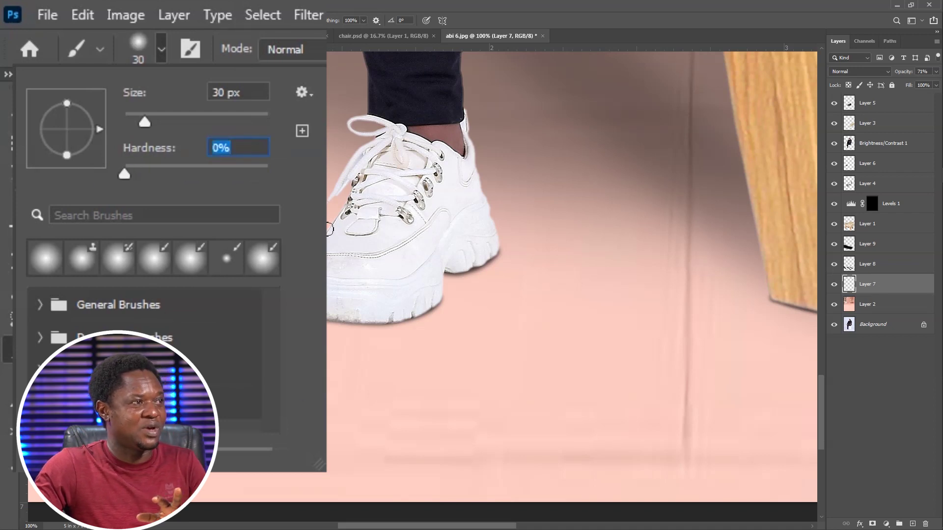
pyautogui.click(465, 286)
pyautogui.moveTo(465, 287); pyautogui.dragTo(442, 293)
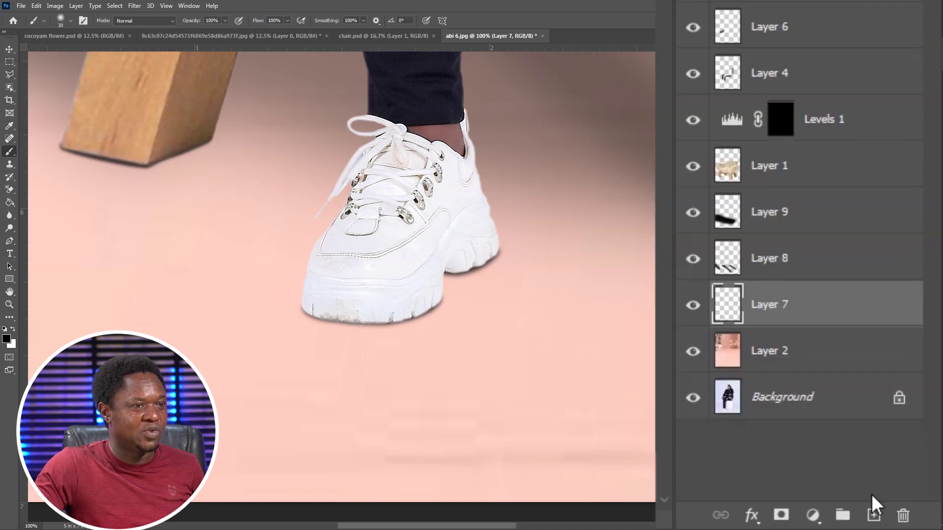
# Step: On a new layer above Layer 7, paint black shadow between the shoe's heel and front sole with a 60 px brush, and lower the layer's opacity
pyautogui.click(873, 516)
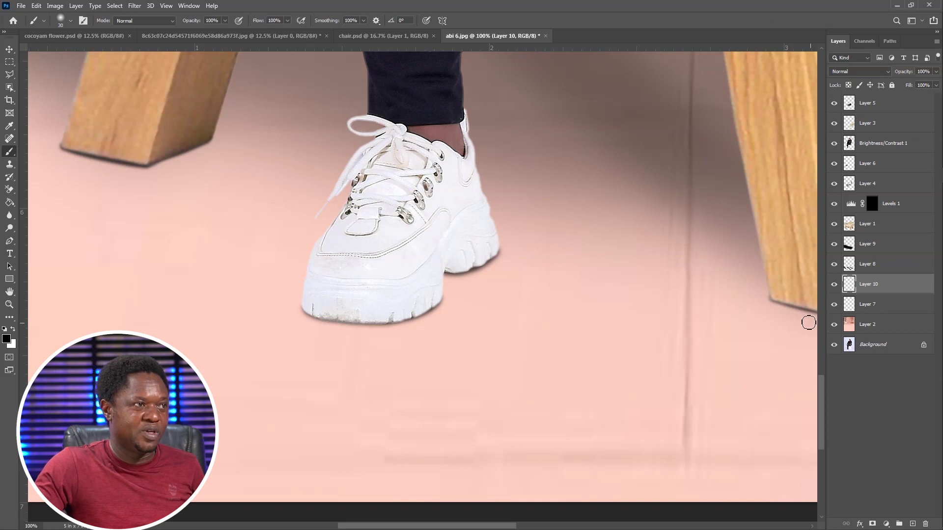
pyautogui.press(']')
pyautogui.press(']')
pyautogui.press(']')
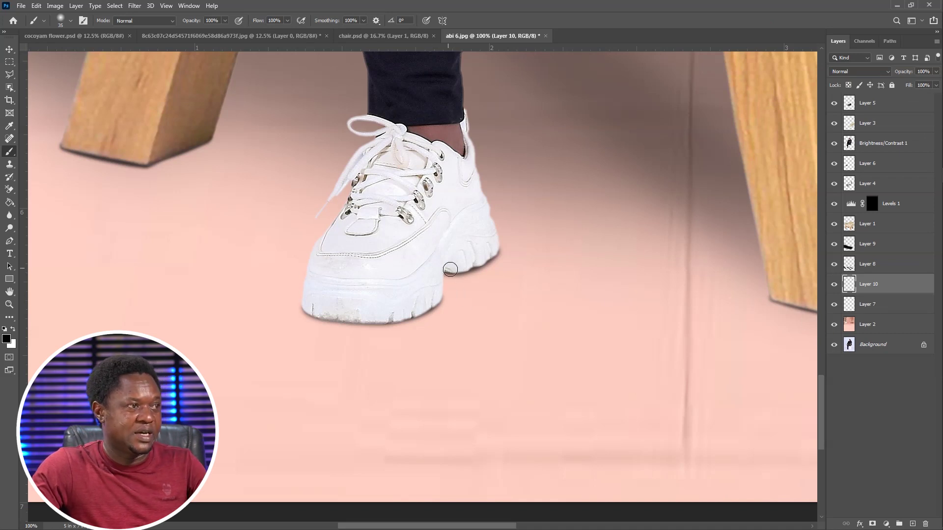
pyautogui.moveTo(443, 265); pyautogui.dragTo(411, 299)
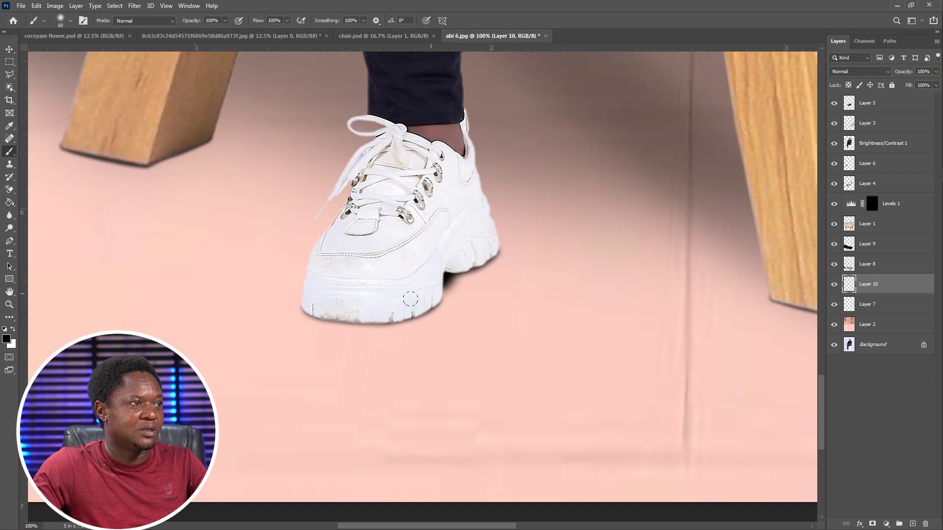
pyautogui.moveTo(461, 266); pyautogui.dragTo(407, 303)
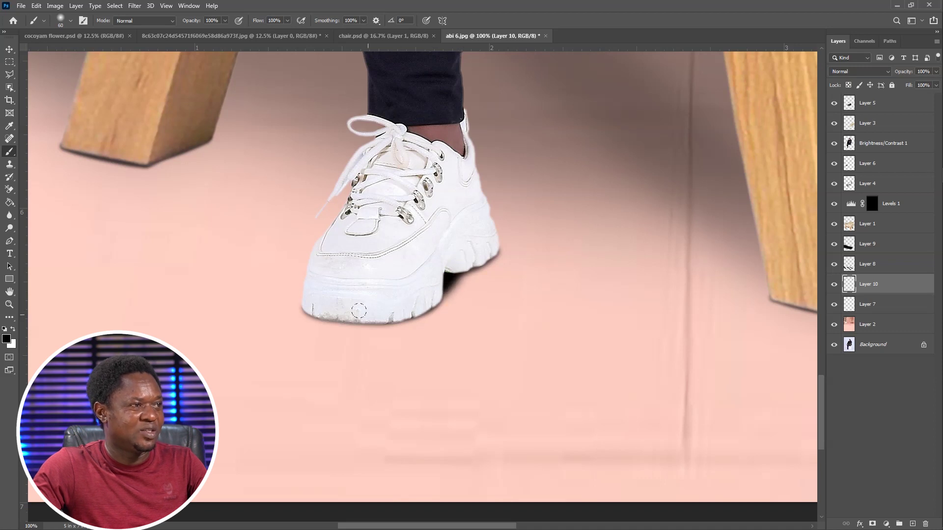
pyautogui.moveTo(470, 253); pyautogui.dragTo(404, 307)
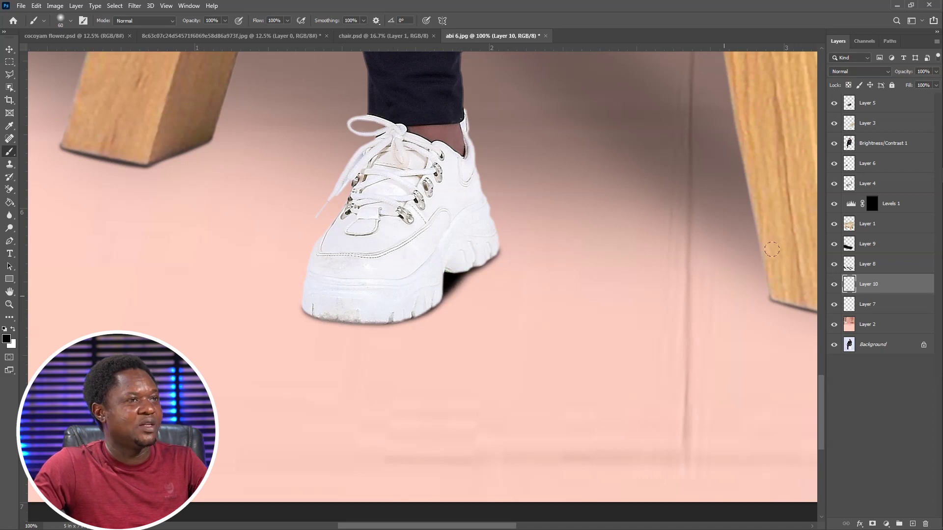
pyautogui.click(853, 165)
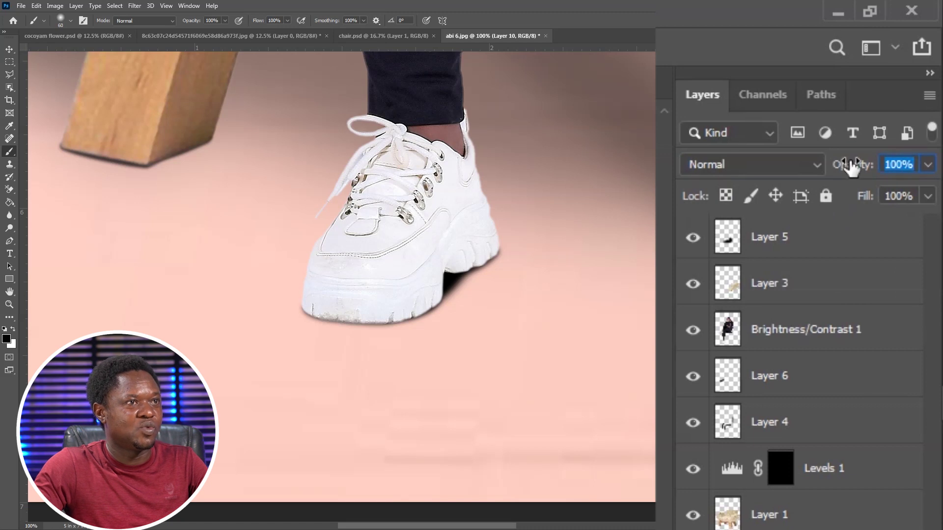
pyautogui.moveTo(851, 166); pyautogui.dragTo(787, 173)
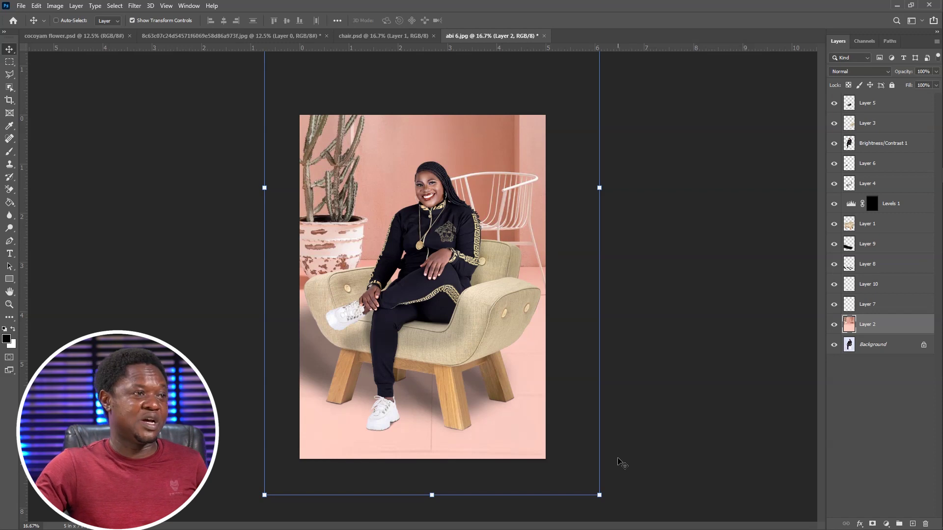
# Step: Select the upper part of the room background on Layer 2 with a rectangular marquee and feather the selection by 300 pixels
pyautogui.click(889, 324)
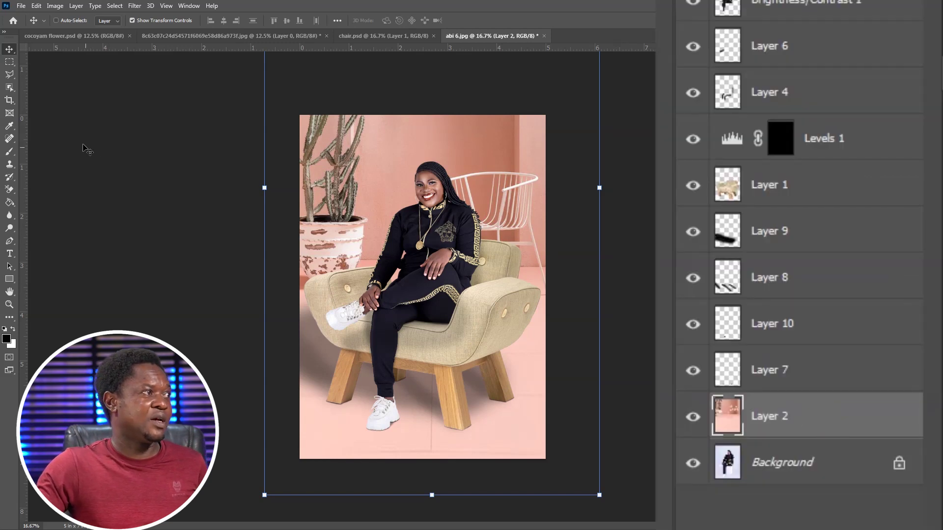
pyautogui.click(9, 62)
pyautogui.moveTo(264, 90); pyautogui.dragTo(564, 326)
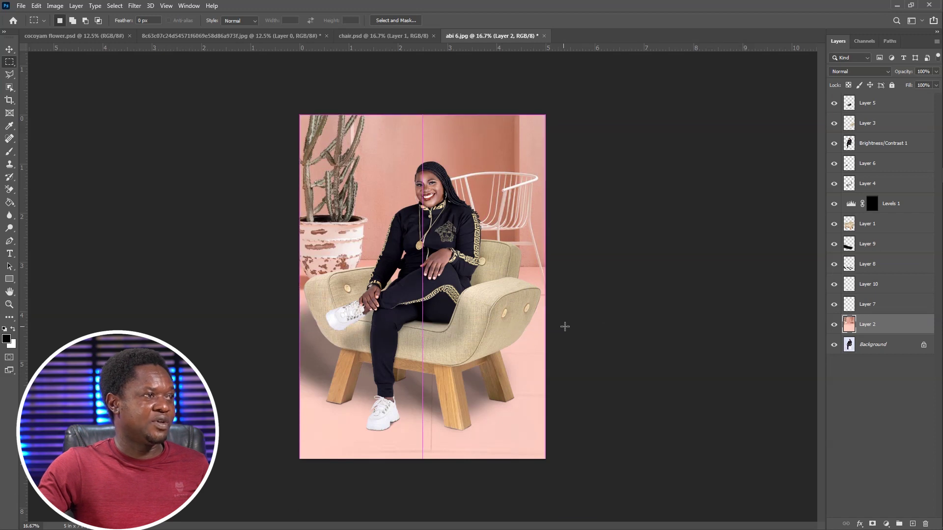
pyautogui.rightClick(563, 326)
pyautogui.click(372, 147)
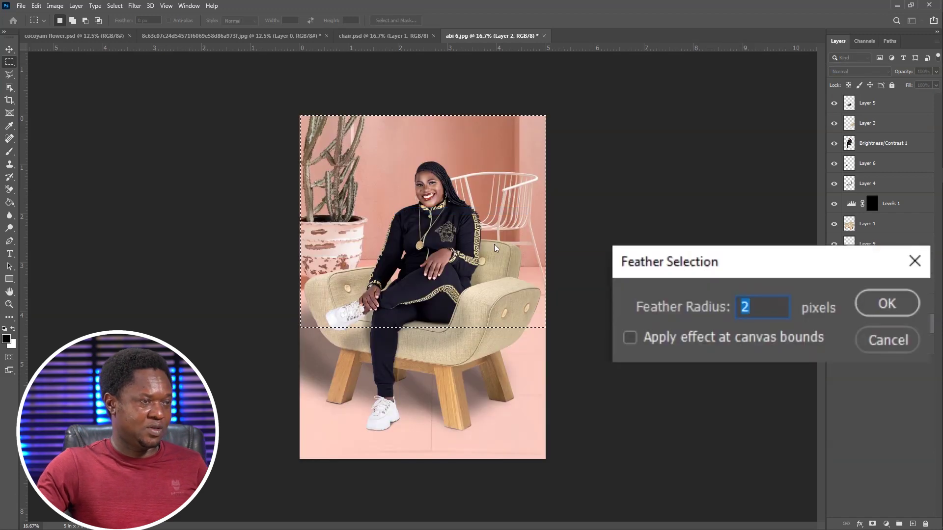
pyautogui.write('300')
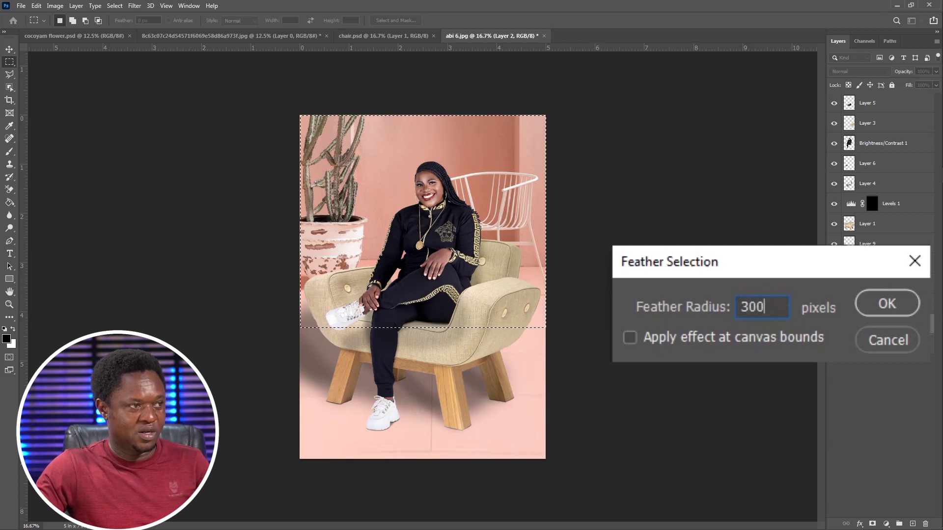
pyautogui.press('Return')
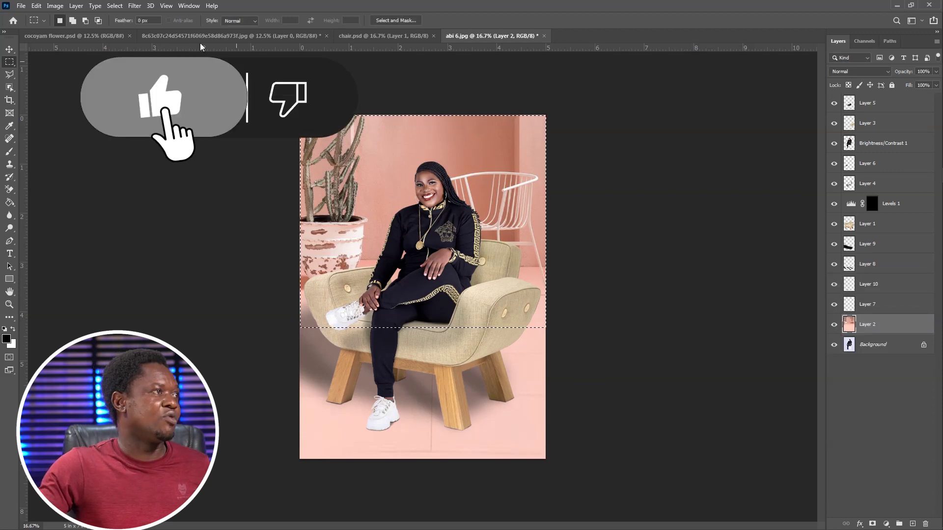
# Step: Apply a Gaussian Blur with a 3.2-pixel radius to the selected upper background and remove the selection
pyautogui.click(134, 6)
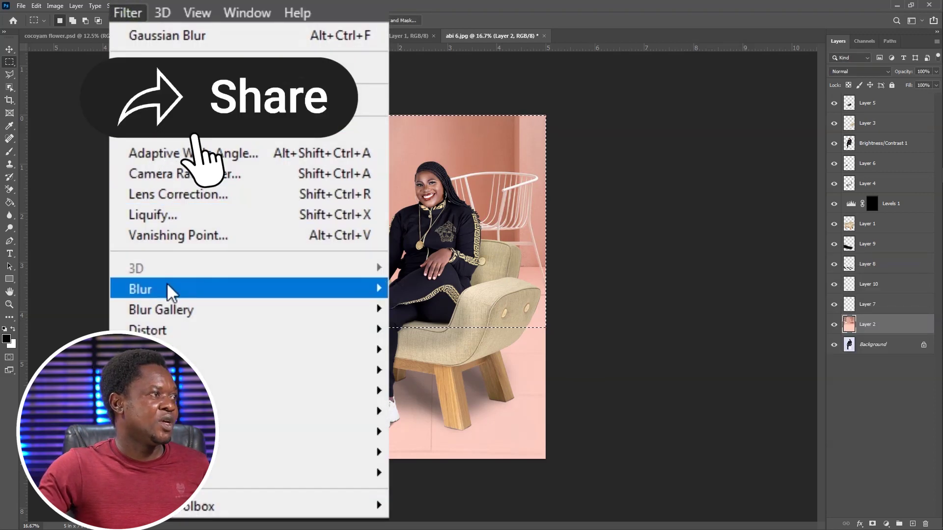
pyautogui.moveTo(166, 282)
pyautogui.click(451, 367)
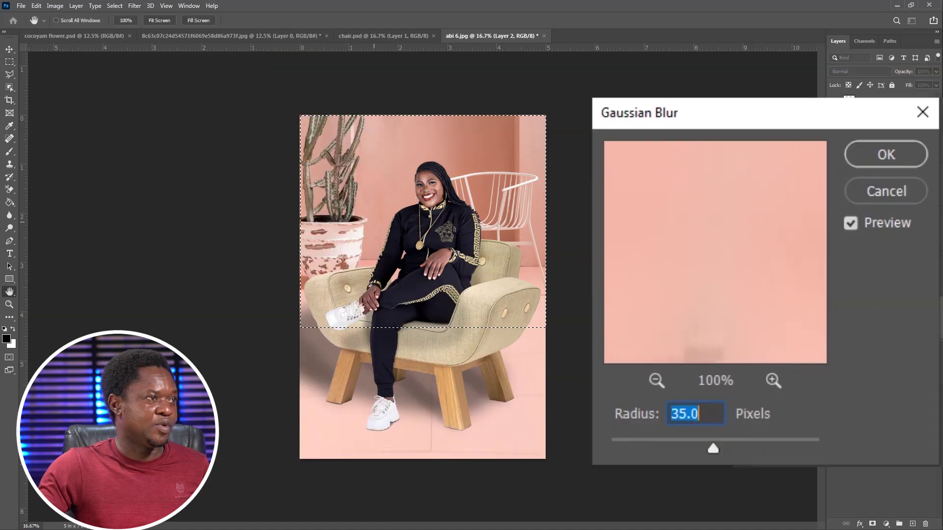
pyautogui.moveTo(710, 448); pyautogui.dragTo(648, 446)
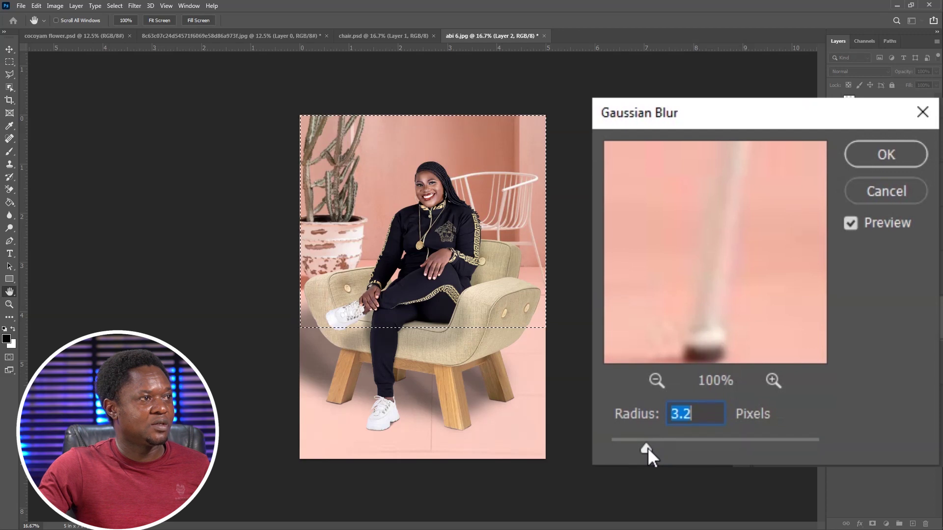
pyautogui.click(886, 154)
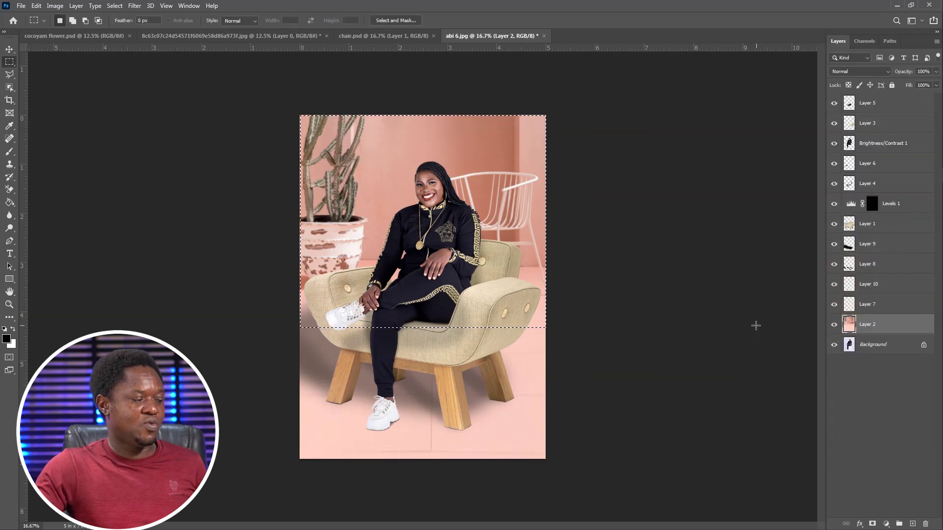
pyautogui.click(755, 335)
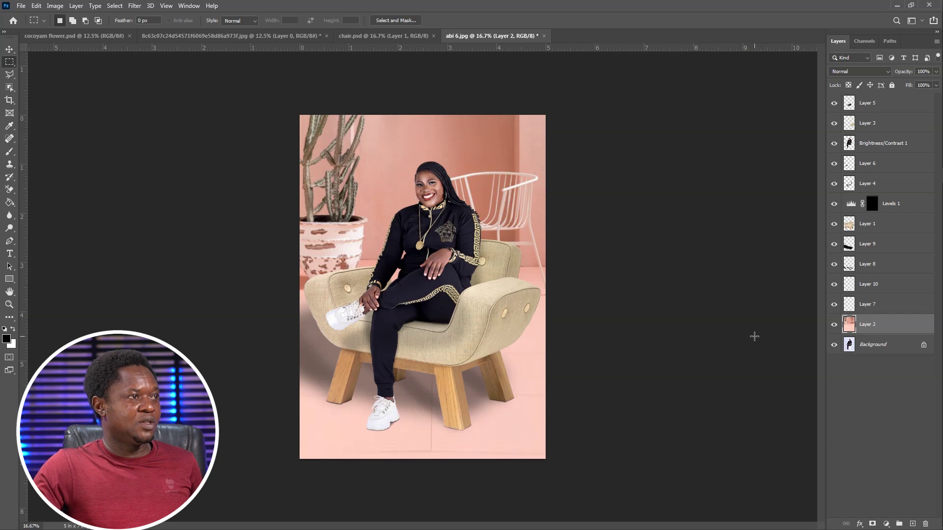
# Step: Set the opacity of the broad floor shadow on Layer 9 to 30%
pyautogui.hotkey('ctrl', '-')
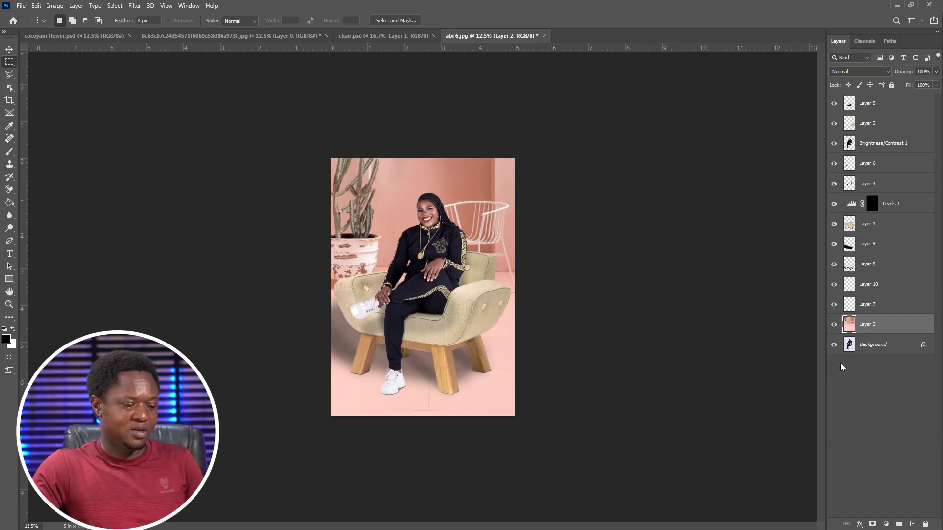
pyautogui.hotkey('ctrl', '+')
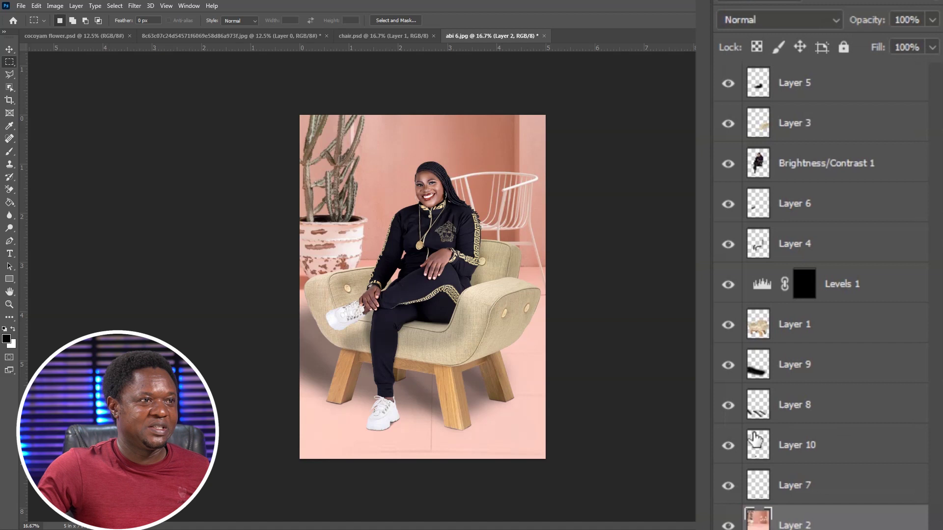
pyautogui.click(785, 366)
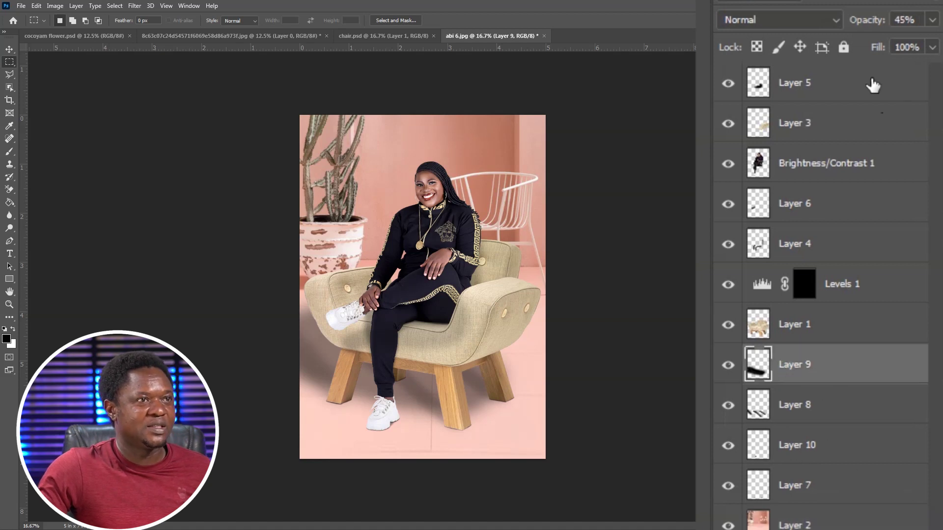
pyautogui.moveTo(866, 22); pyautogui.dragTo(851, 27)
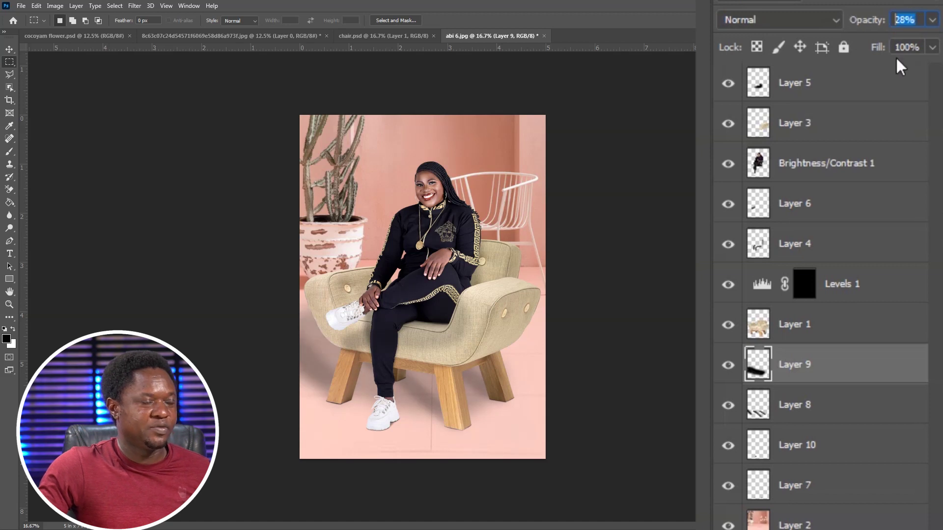
pyautogui.write('30')
pyautogui.press('Return')
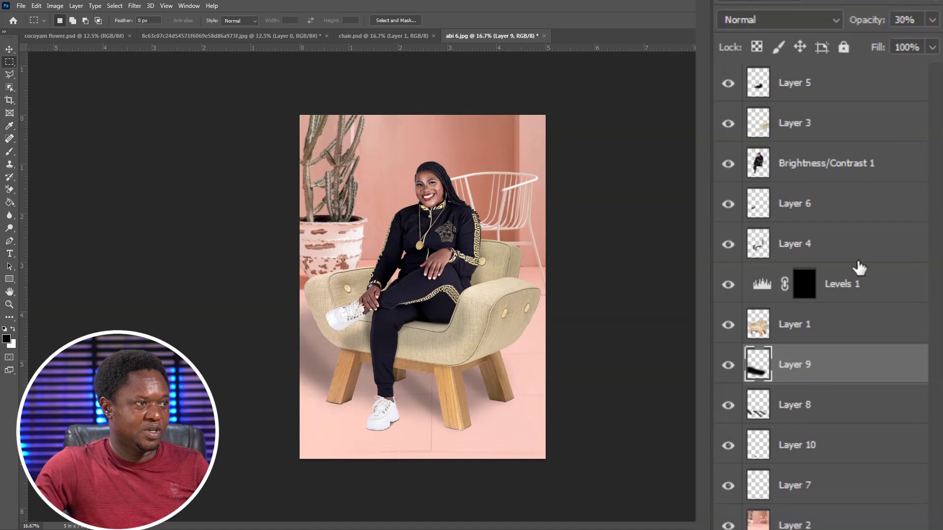
# Step: Reduce the opacity of the cast shadow on Layer 8, trying 15% and settling on 10%
pyautogui.click(793, 412)
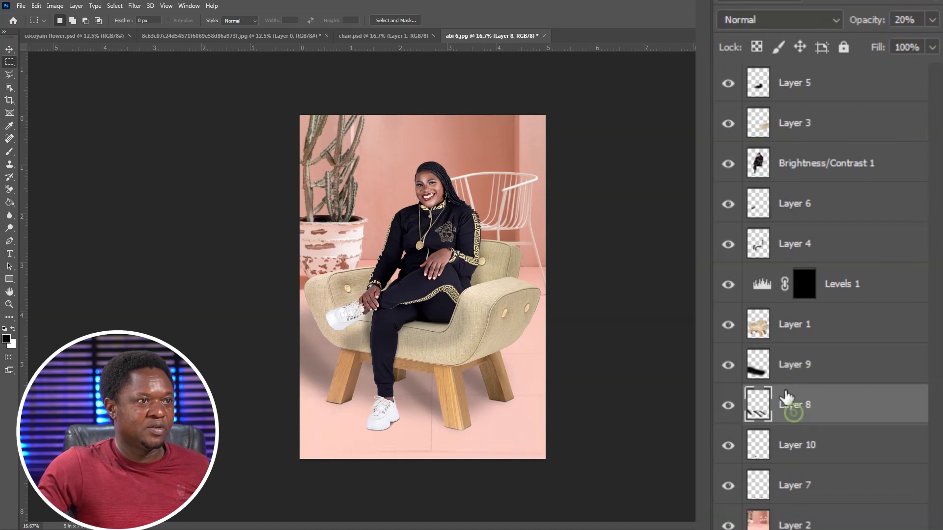
pyautogui.click(916, 19)
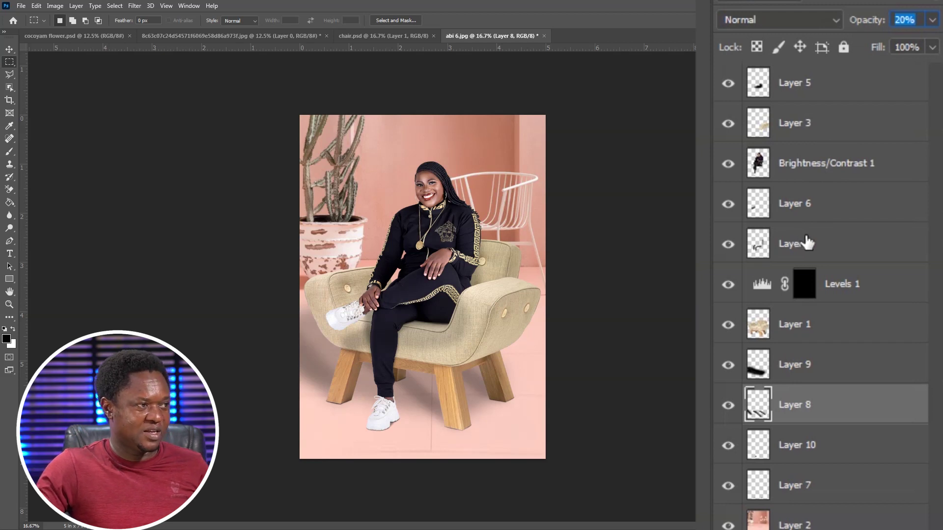
pyautogui.write('15')
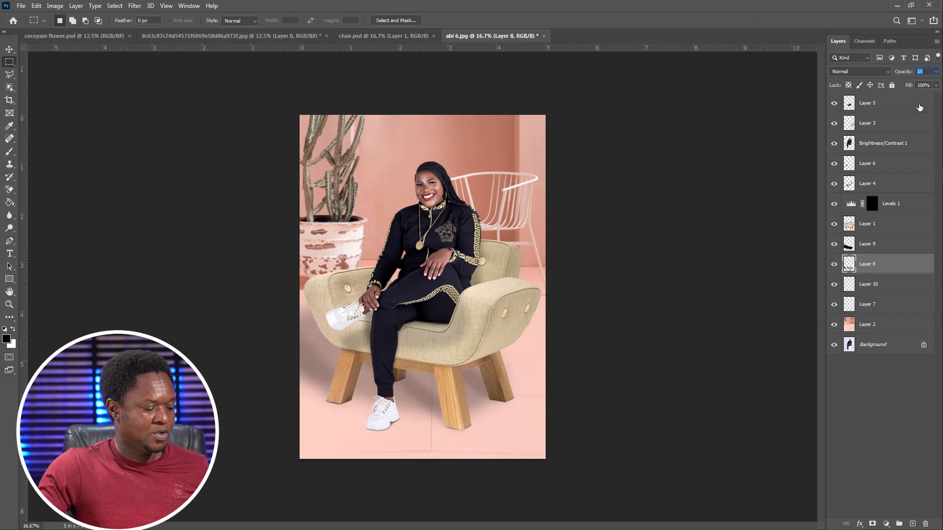
pyautogui.write('10')
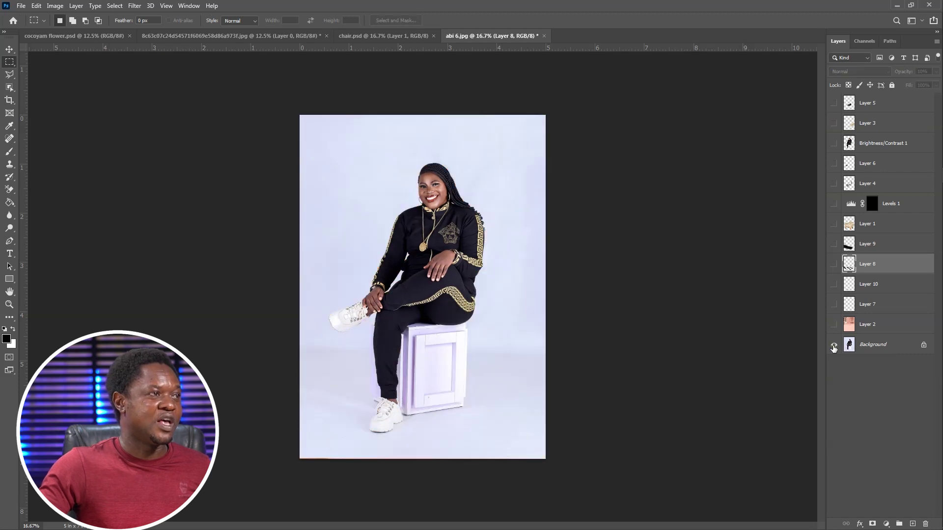
# Step: Compare the original Background photo with the finished composite by hiding and restoring all the other layers
pyautogui.keyDown('alt'); pyautogui.click(833, 347); pyautogui.keyUp('alt')
pyautogui.keyDown('alt'); pyautogui.click(834, 348); pyautogui.keyUp('alt')
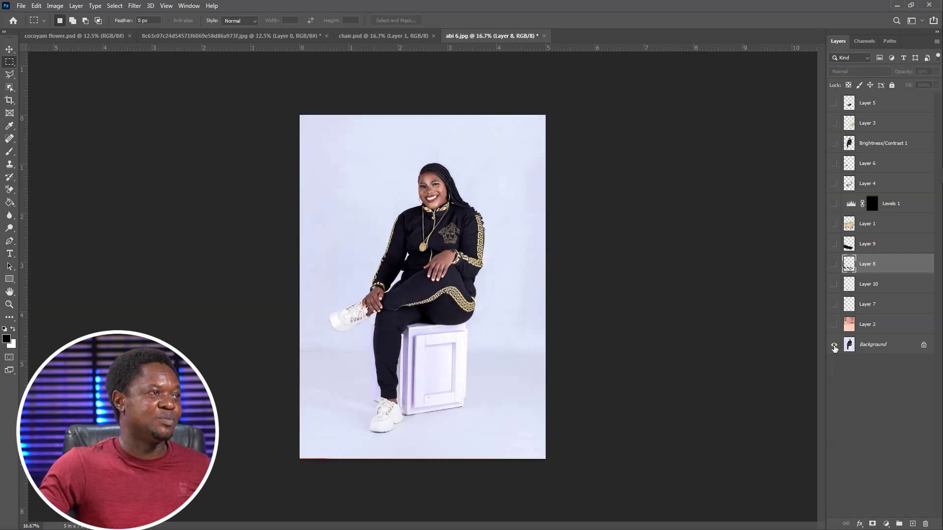
pyautogui.keyDown('alt'); pyautogui.click(834, 348); pyautogui.keyUp('alt')
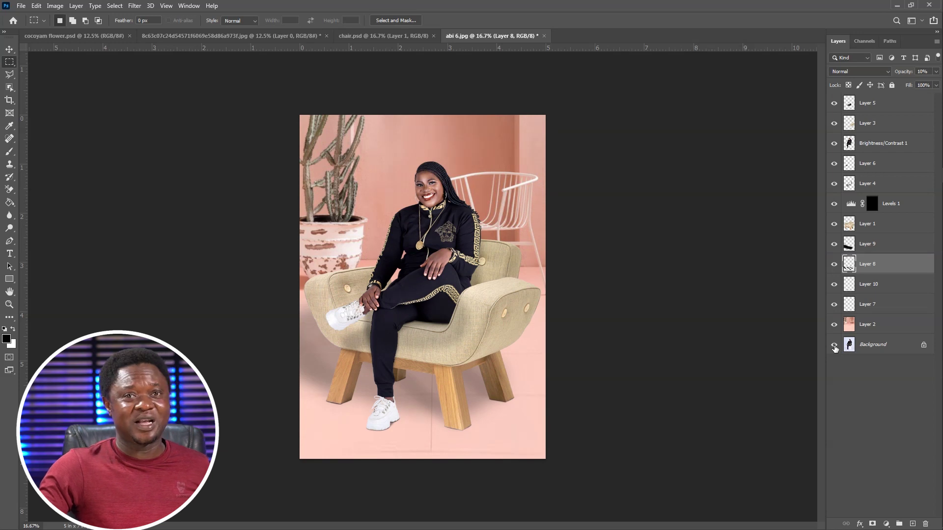